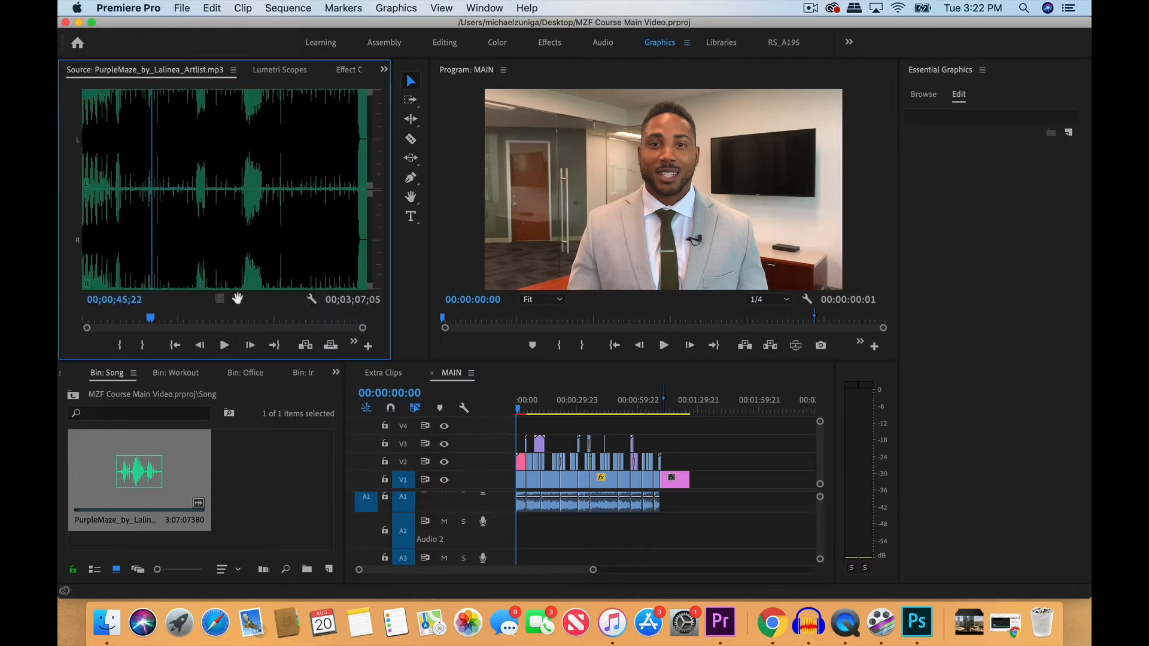
# Step: Add the PurpleMaze_by_Lalinea_Artlist.mp3 song to Audio 2 at the start of the MAIN sequence and play the opening seconds
pyautogui.moveTo(368, 409); pyautogui.dragTo(504, 532)
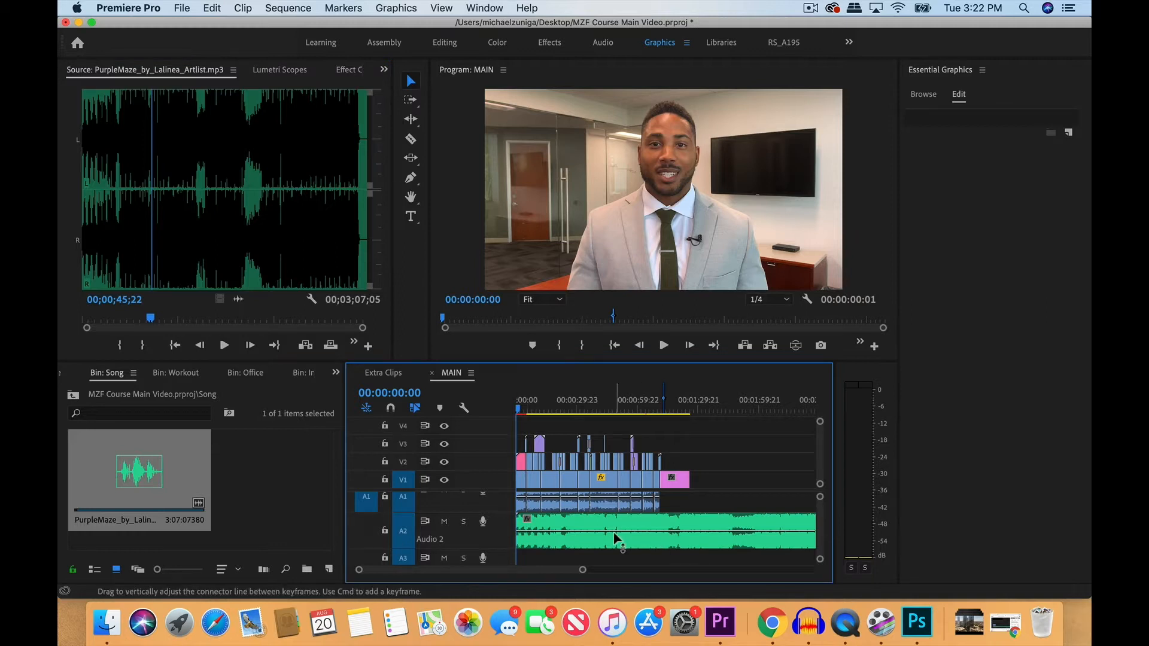
pyautogui.scroll(1, 557, 561)
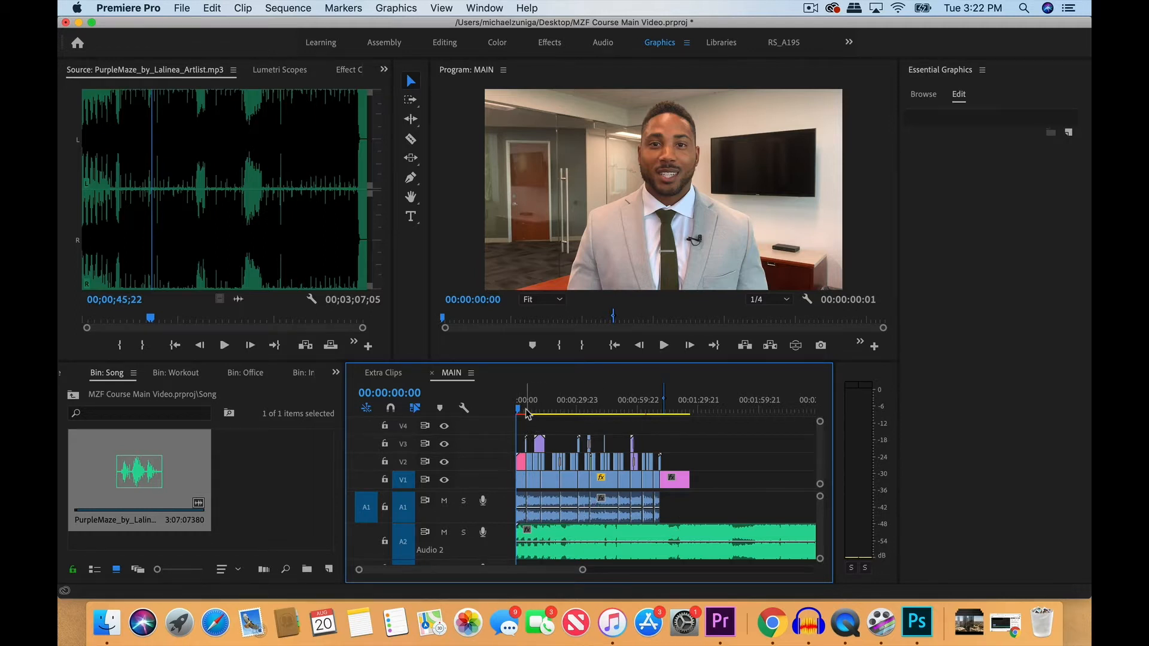
pyautogui.press('space')
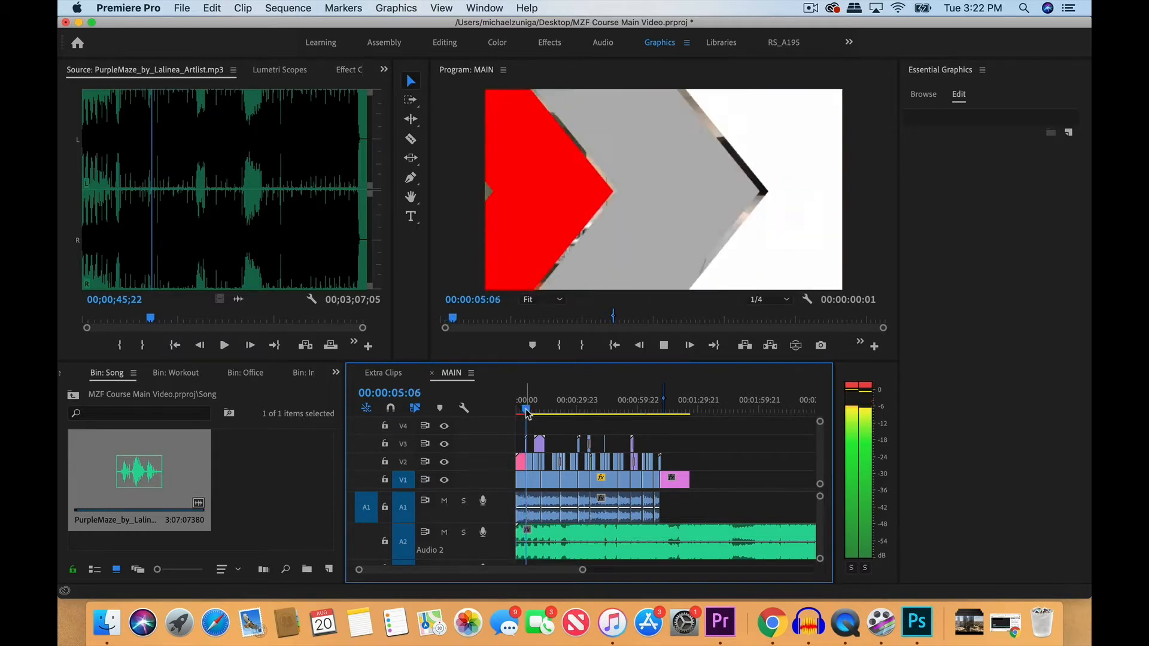
pyautogui.press('space')
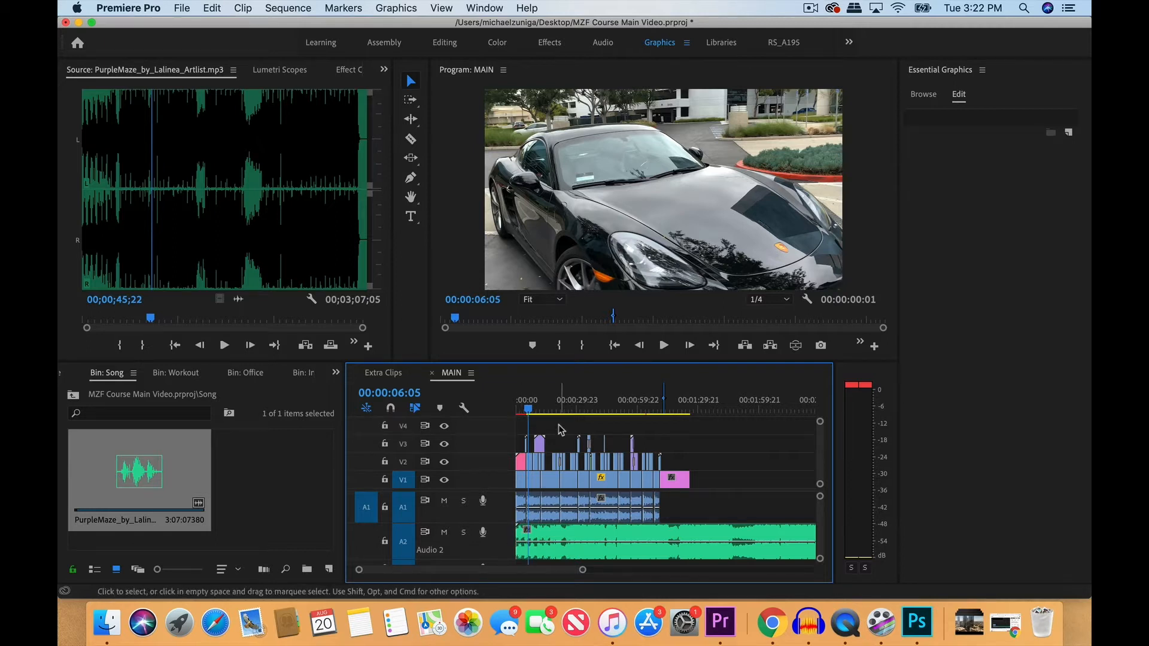
# Step: Play the sequence from about 23 seconds to judge the music against the speaker's voice
pyautogui.click(563, 403)
pyautogui.press('space')
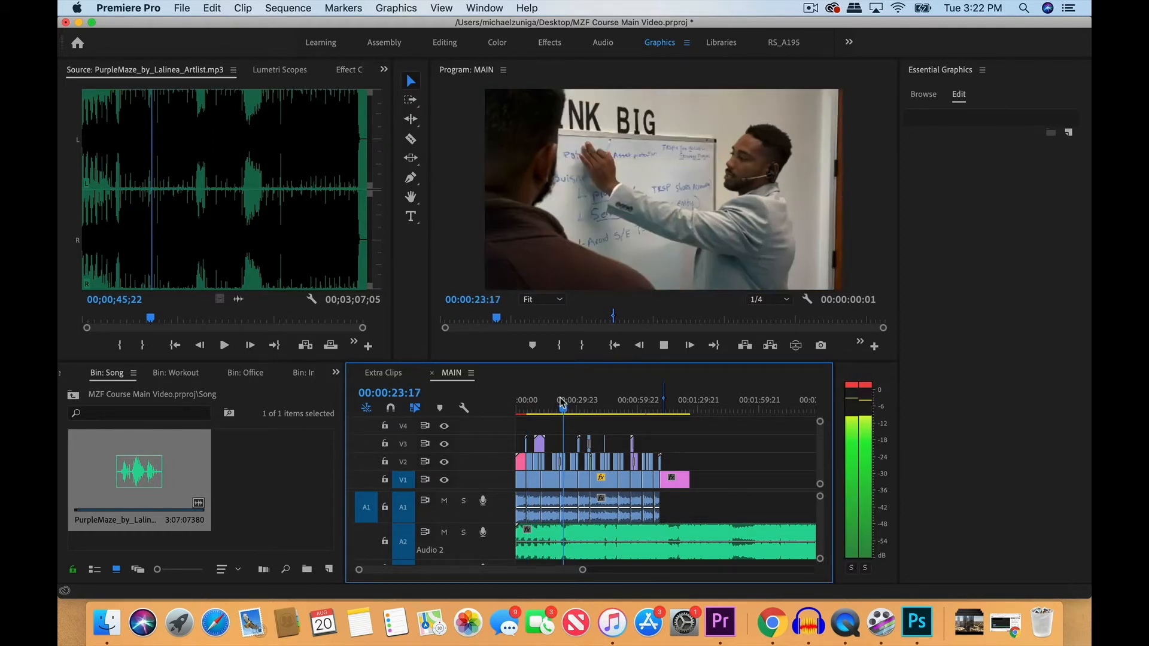
pyautogui.press('space')
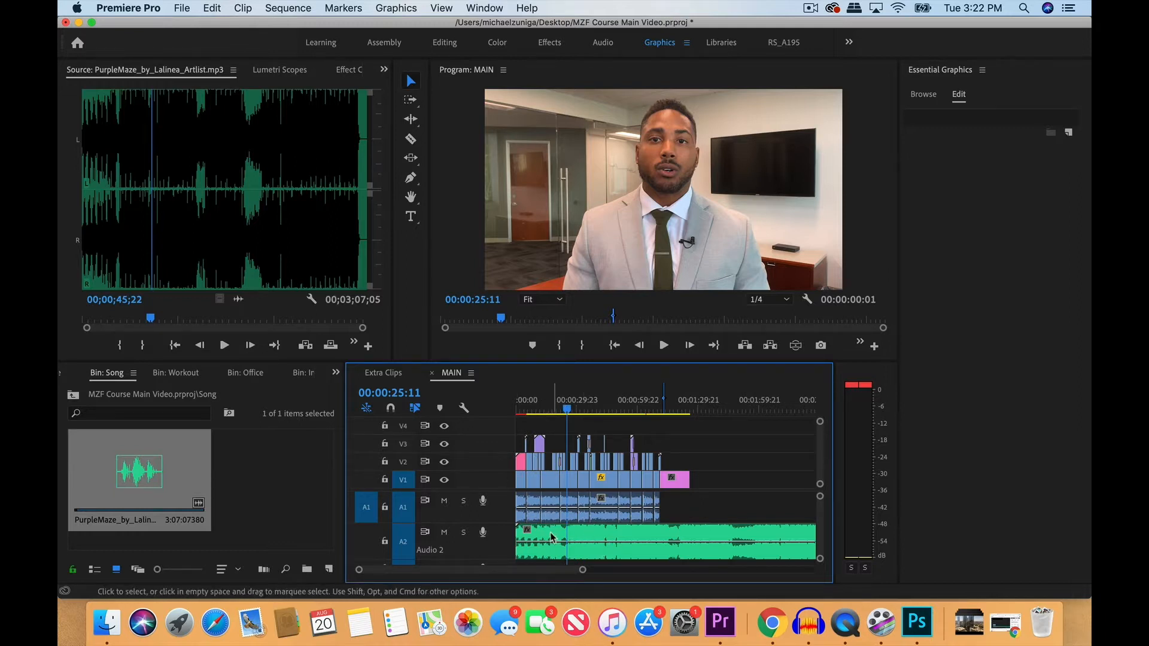
# Step: Move the song clip on Audio 2 to the end of the end card and play it there to find a better starting beat
pyautogui.moveTo(544, 536); pyautogui.dragTo(715, 543)
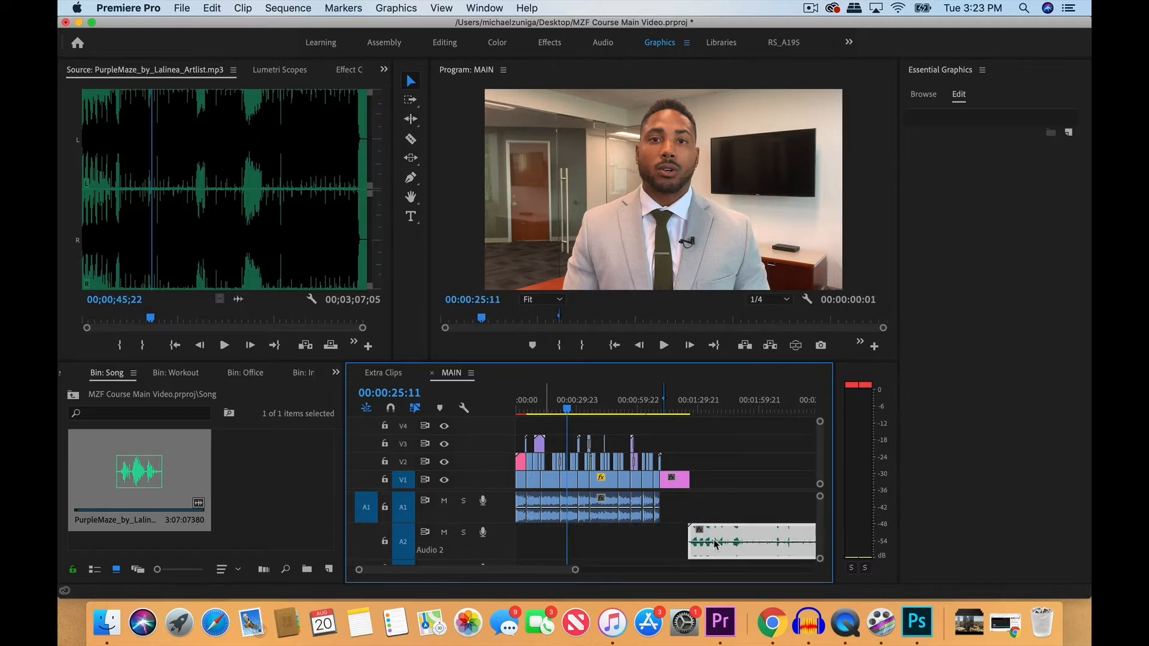
pyautogui.hscroll(5, 715, 543)
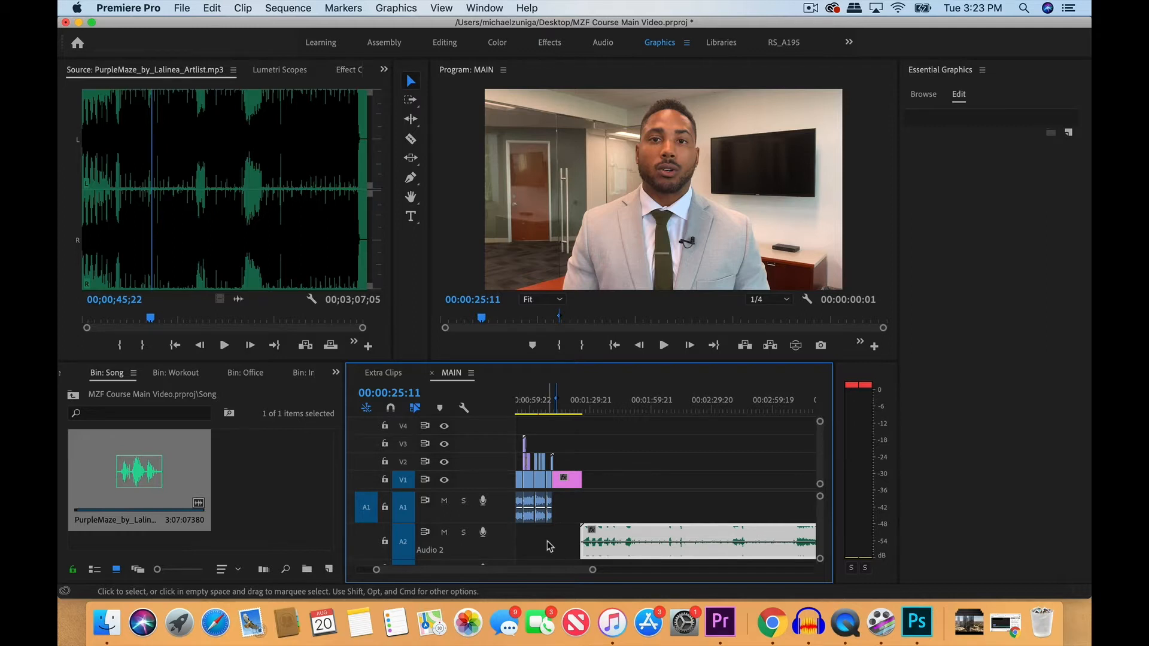
pyautogui.click(598, 396)
pyautogui.press('space')
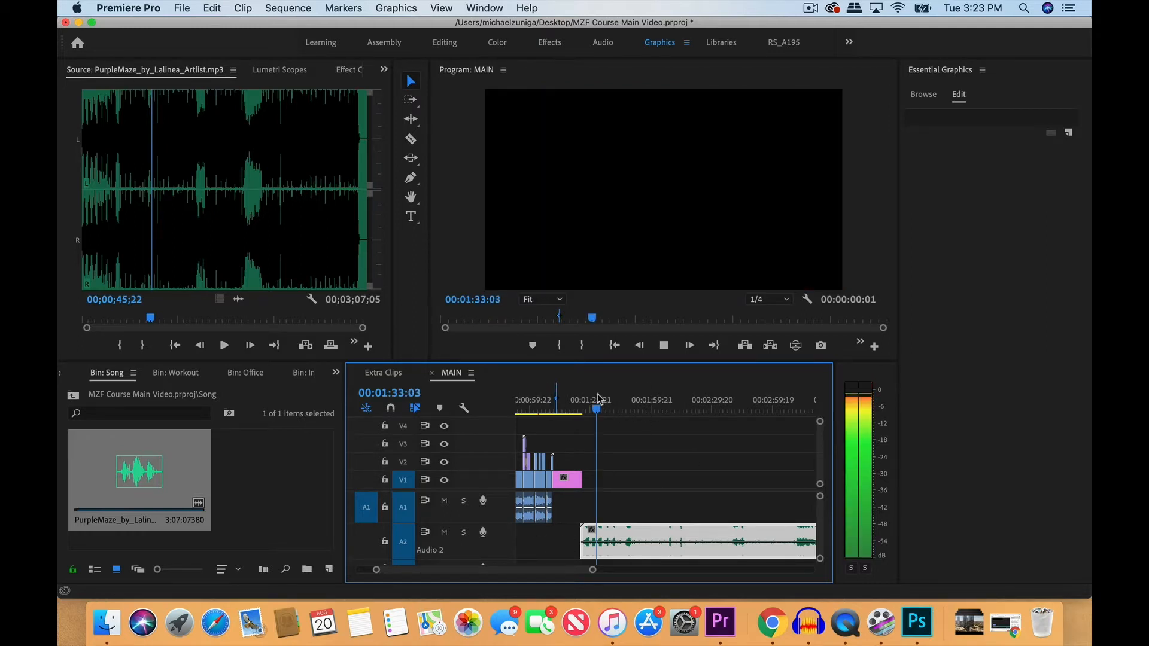
pyautogui.press('=')
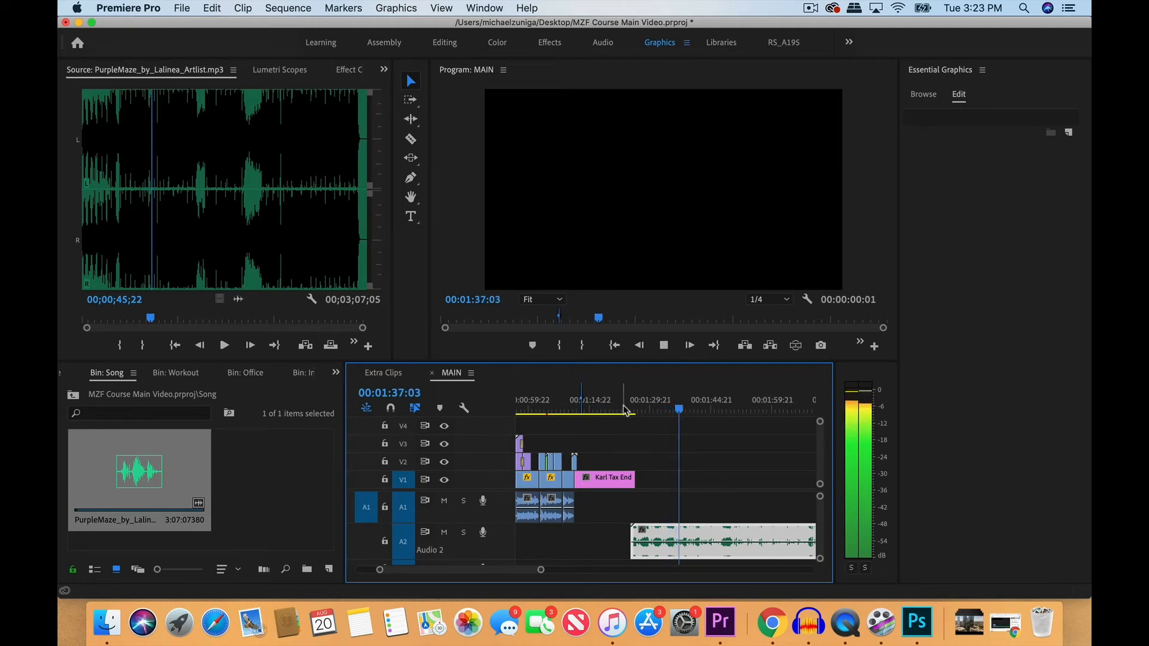
pyautogui.click(682, 399)
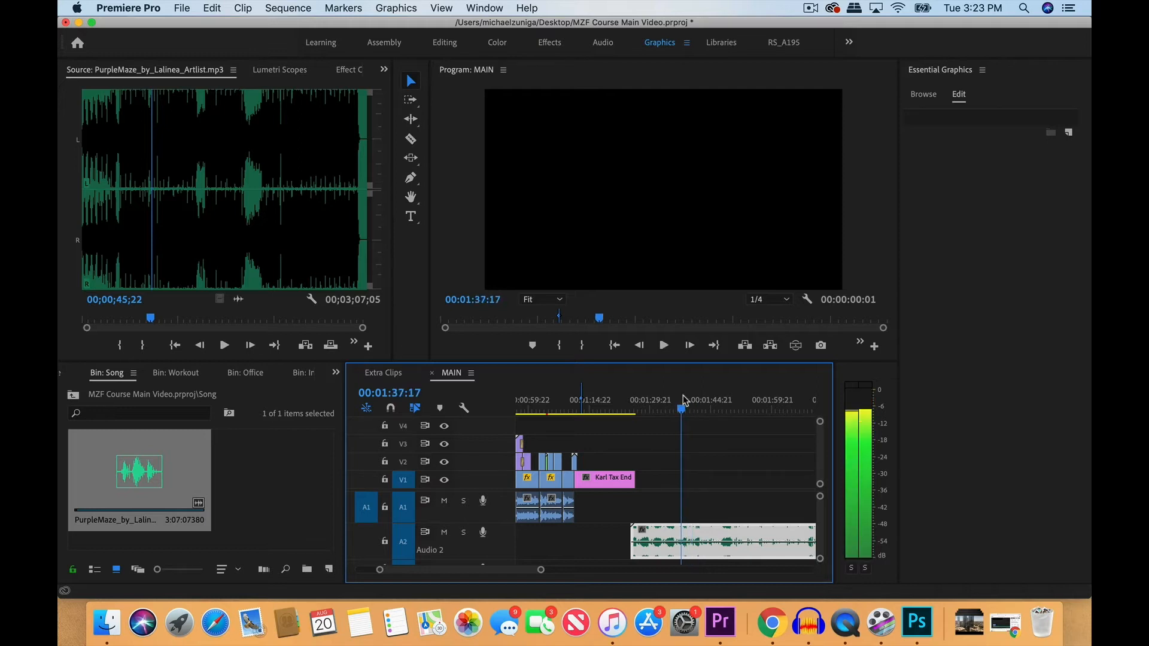
# Step: Trim the beginning of the song clip on Audio 2 to the playhead at 00:01:37:13
pyautogui.press('=')
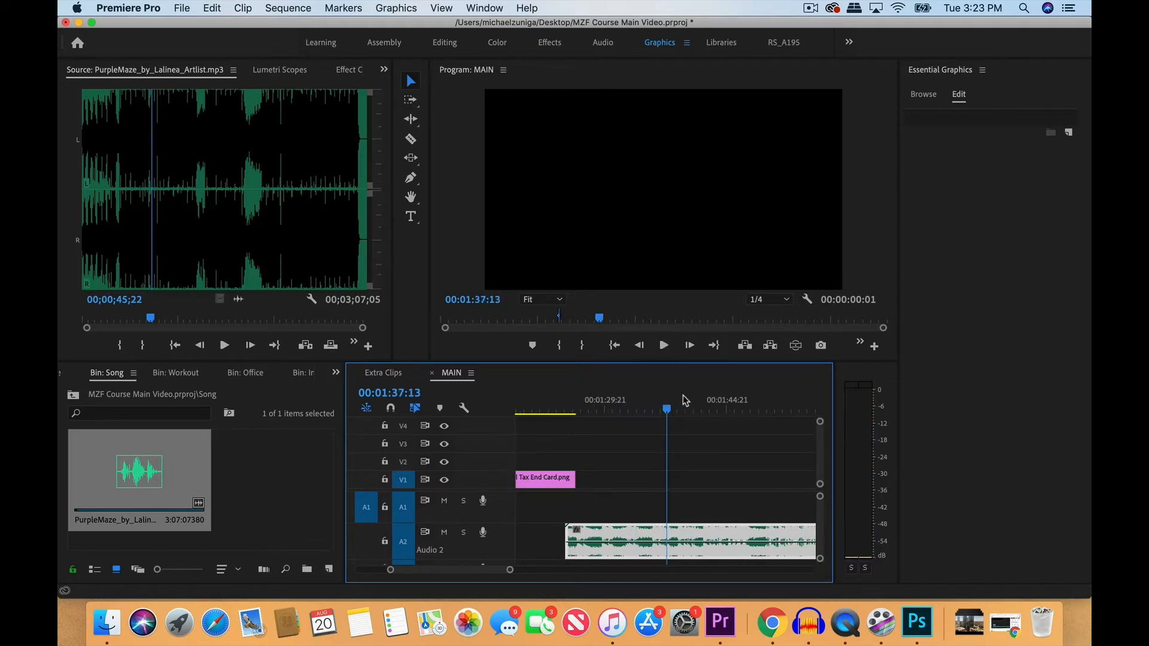
pyautogui.moveTo(669, 409); pyautogui.dragTo(669, 409)
pyautogui.press('space')
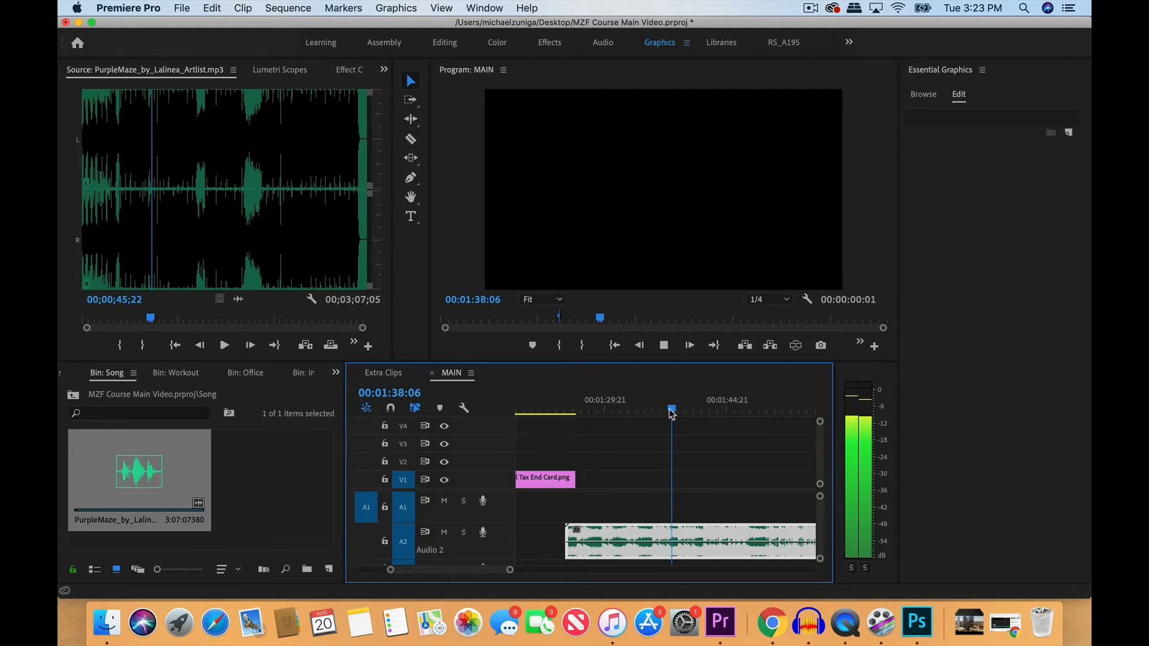
pyautogui.press('space')
pyautogui.moveTo(567, 539); pyautogui.dragTo(668, 537)
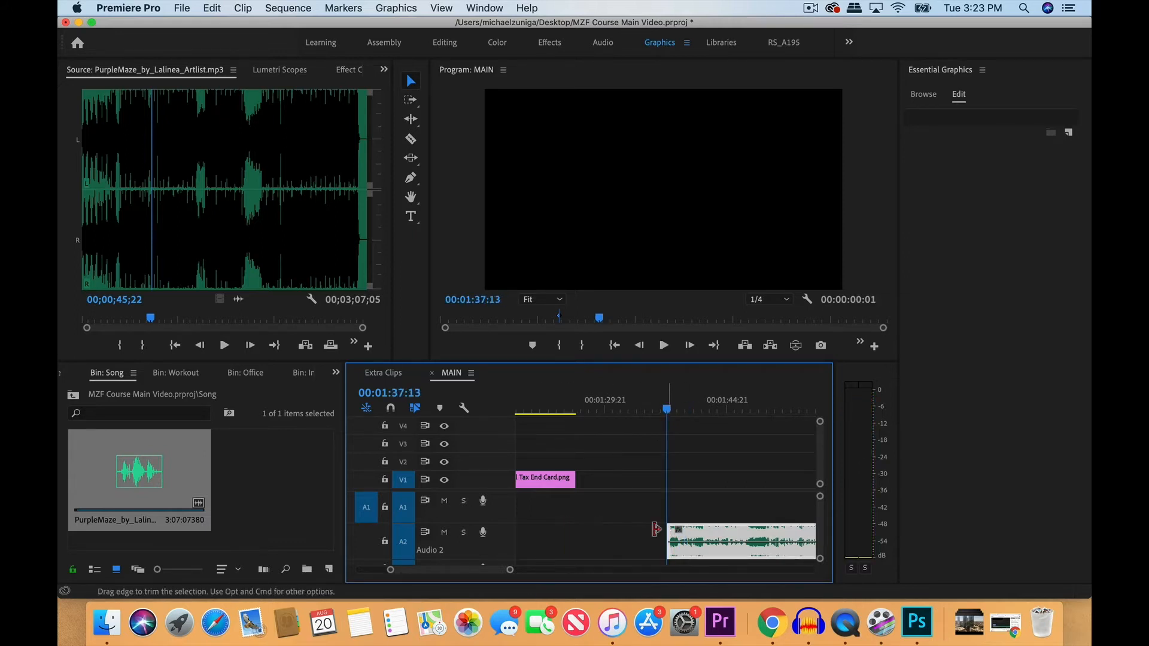
# Step: Move the trimmed song clip on Audio 2 back to the start of the sequence
pyautogui.press('-')
pyautogui.press('-')
pyautogui.moveTo(720, 535); pyautogui.dragTo(554, 546)
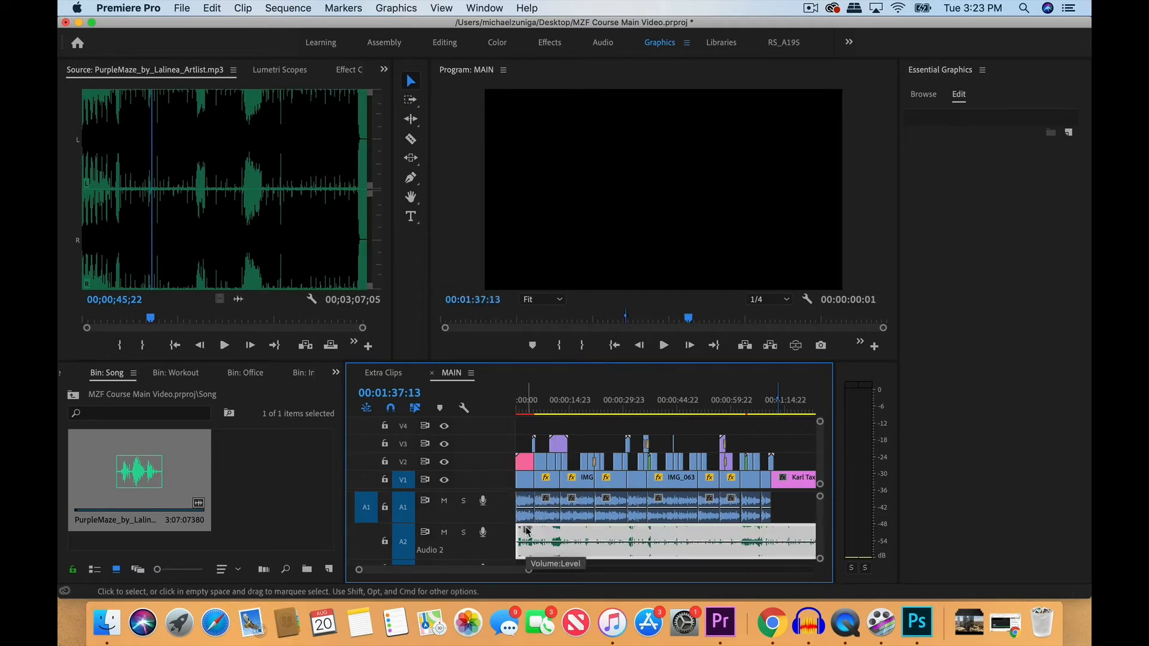
# Step: Apply the Constant Power crossfade to the beginning of the song clip on Audio 2
pyautogui.click(336, 373)
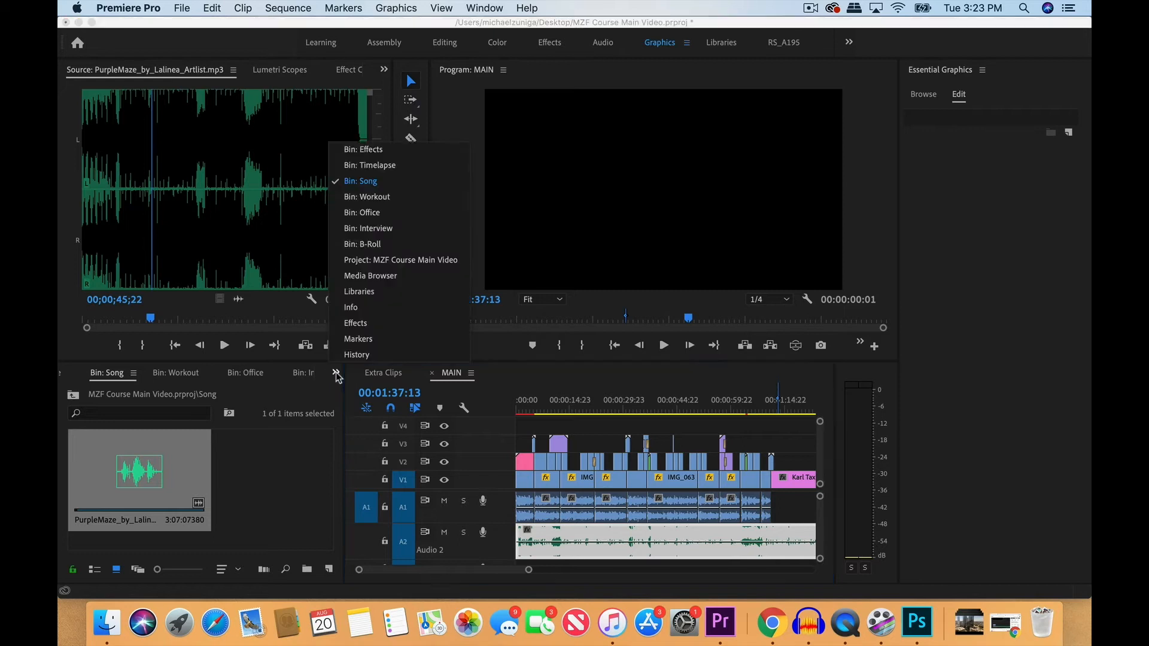
pyautogui.click(378, 324)
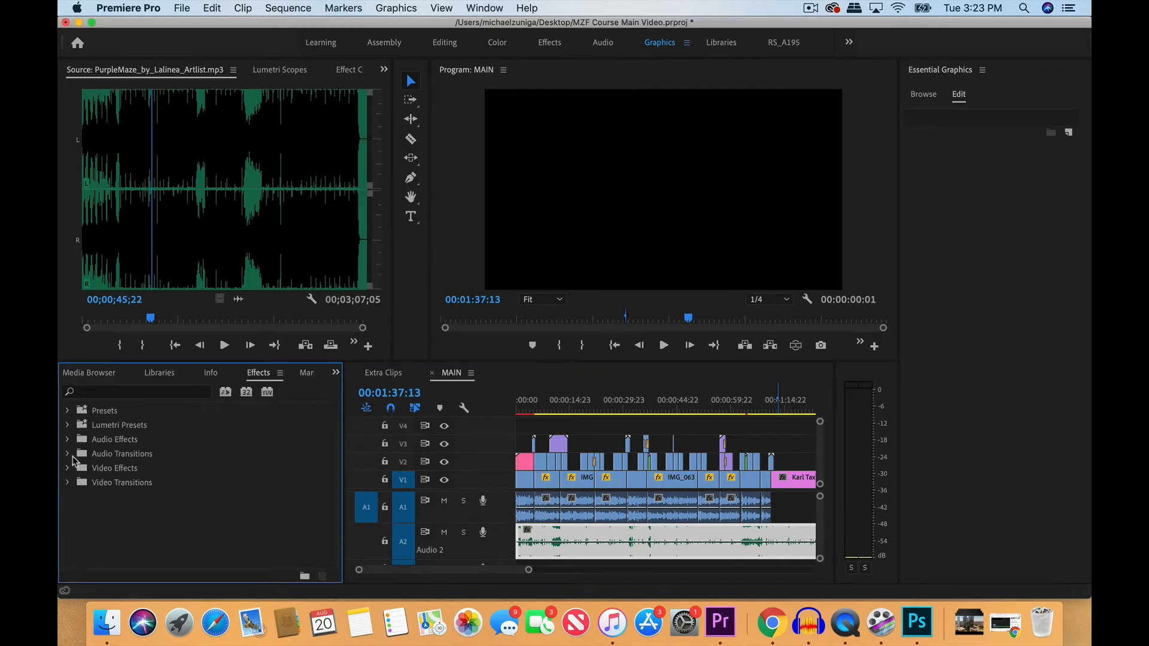
pyautogui.click(67, 482)
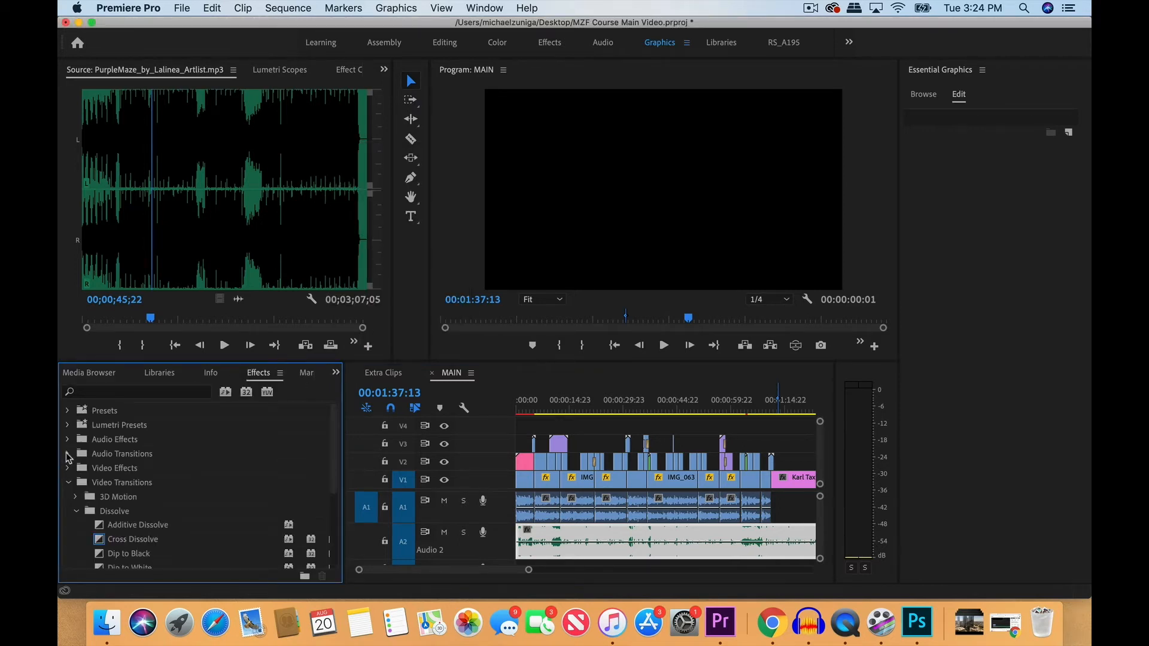
pyautogui.click(67, 454)
pyautogui.click(76, 468)
pyautogui.moveTo(135, 496); pyautogui.dragTo(518, 543)
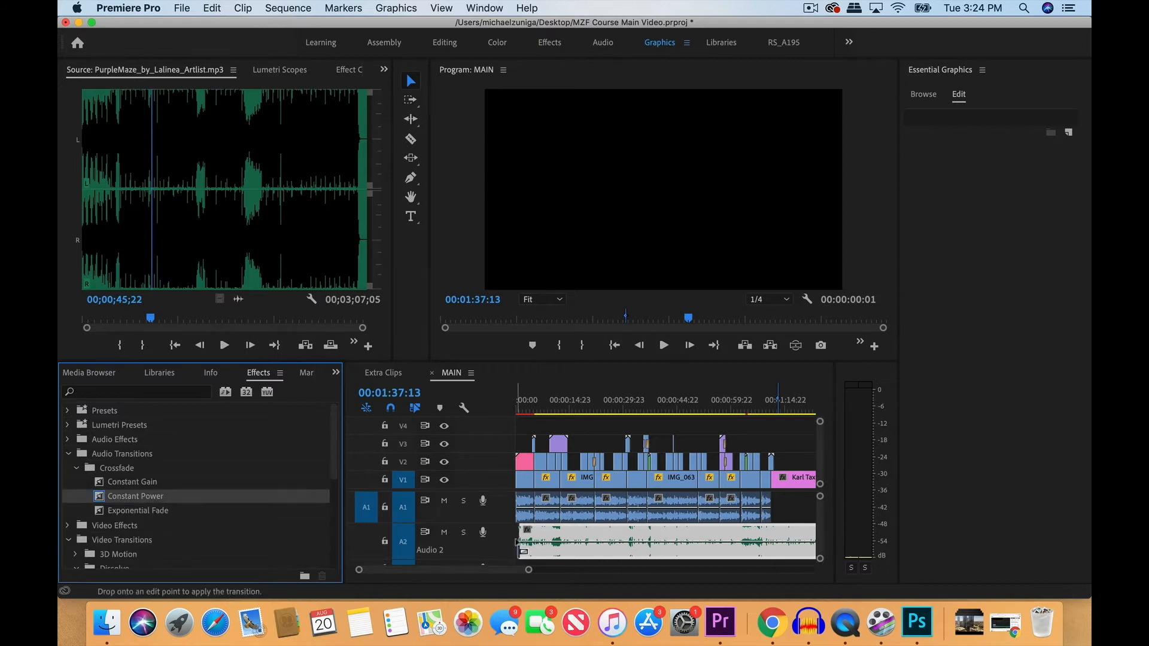
# Step: Play the sequence from its opening and again from 00:00:10:00 to check the music under the video
pyautogui.click(520, 409)
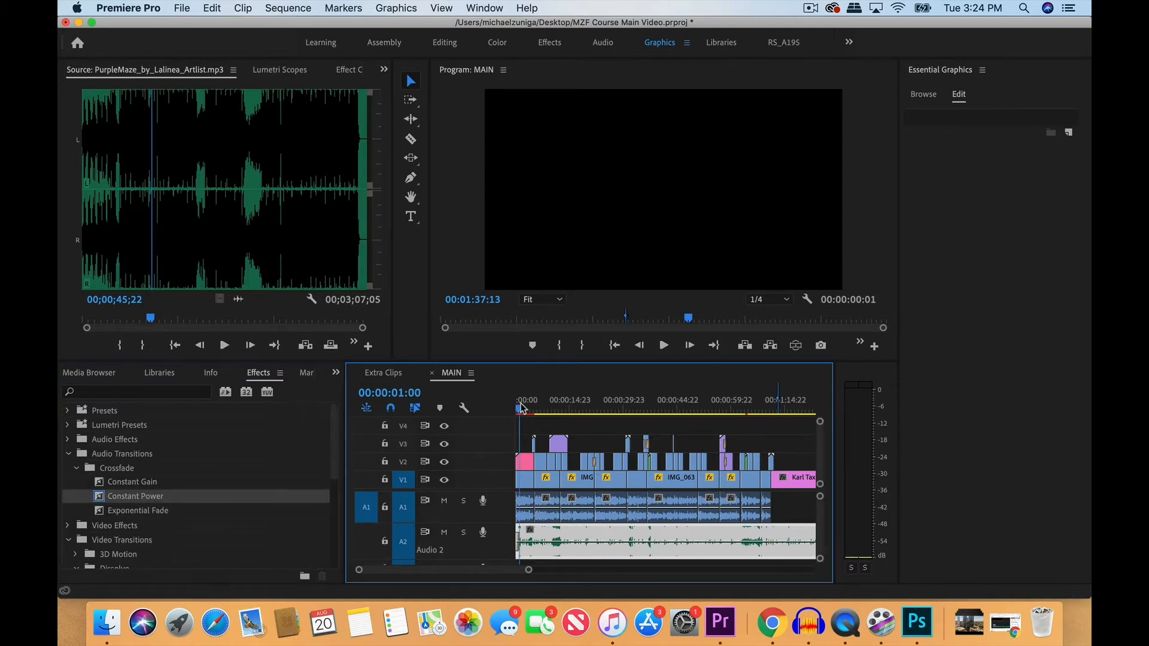
pyautogui.press('space')
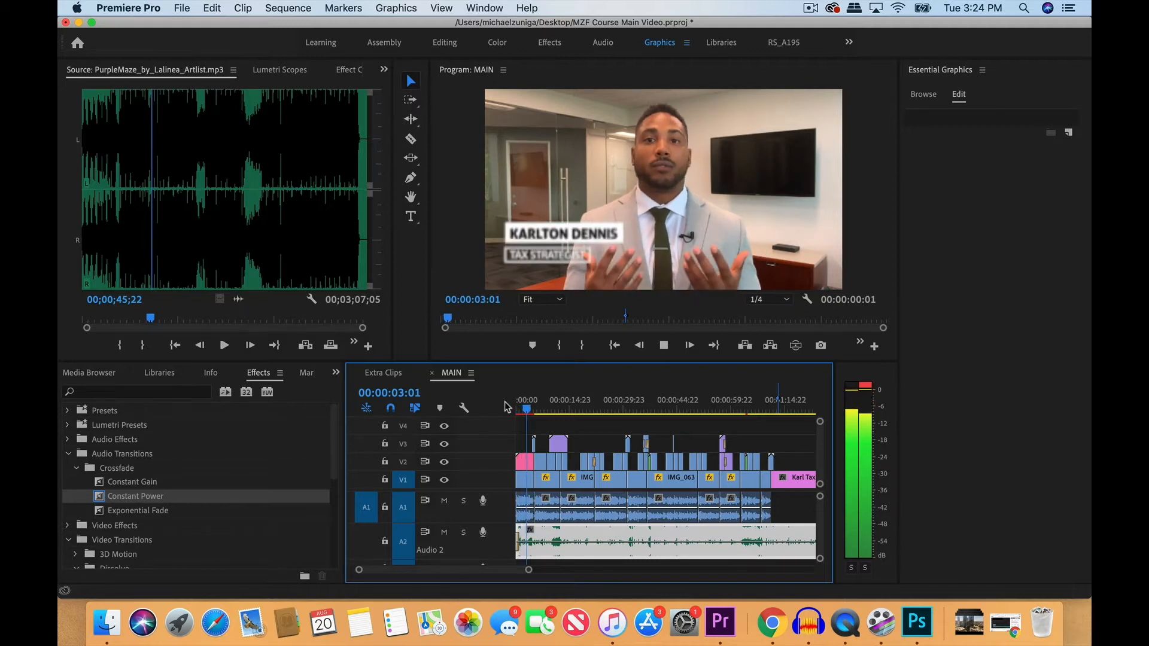
pyautogui.click(552, 406)
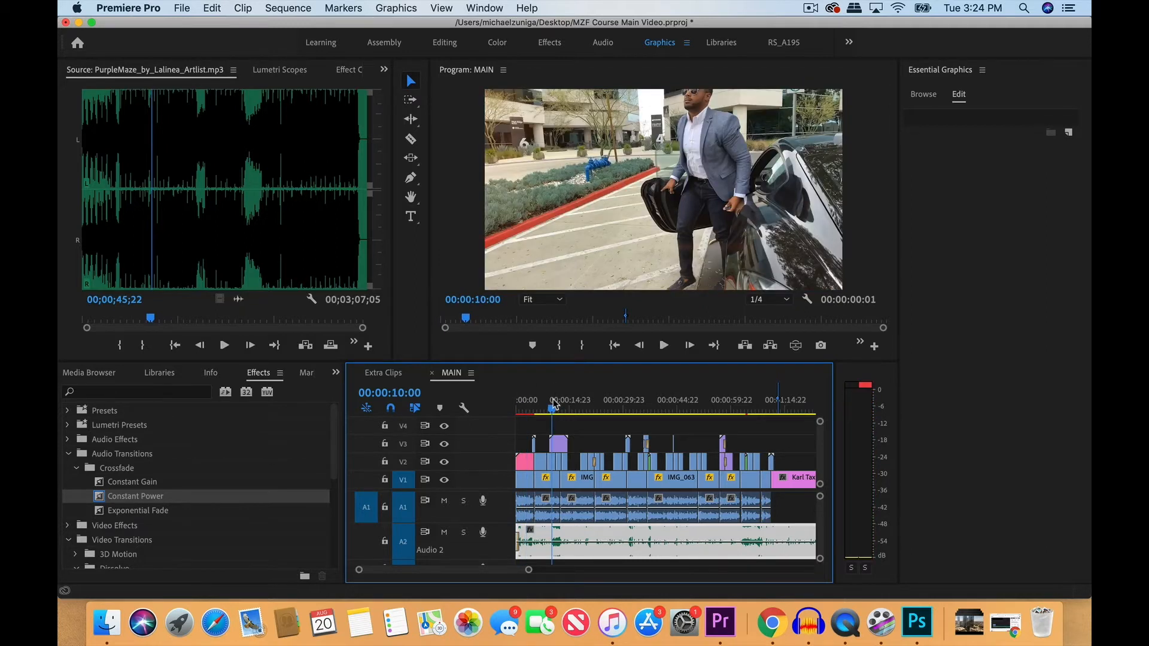
pyautogui.press('space')
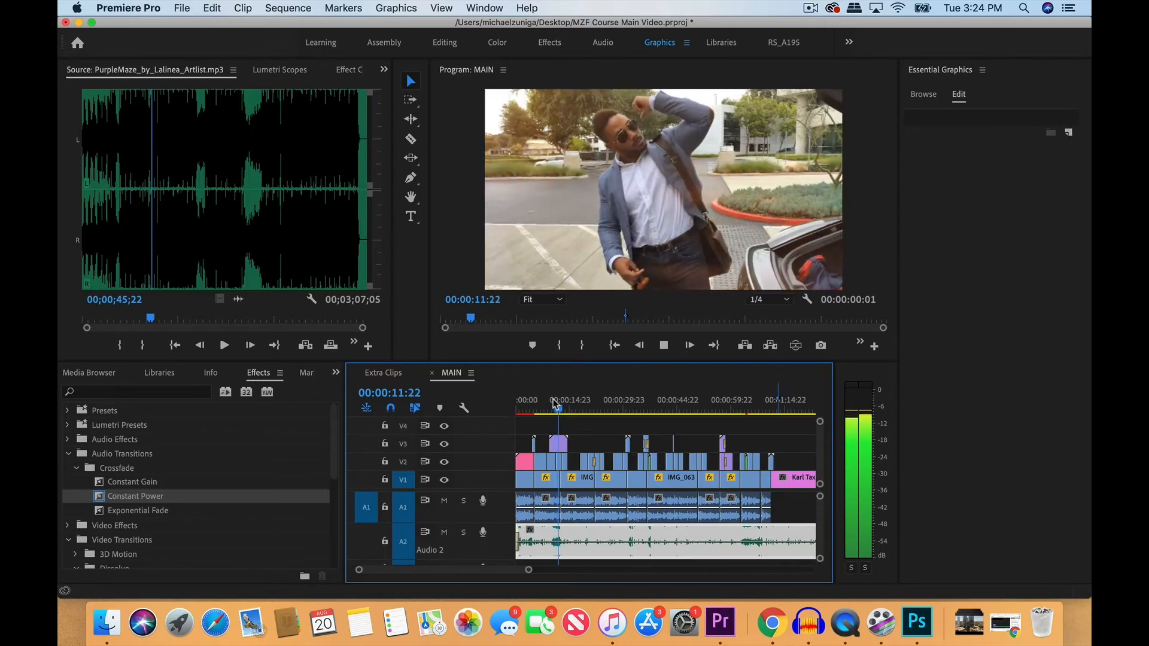
pyautogui.press('space')
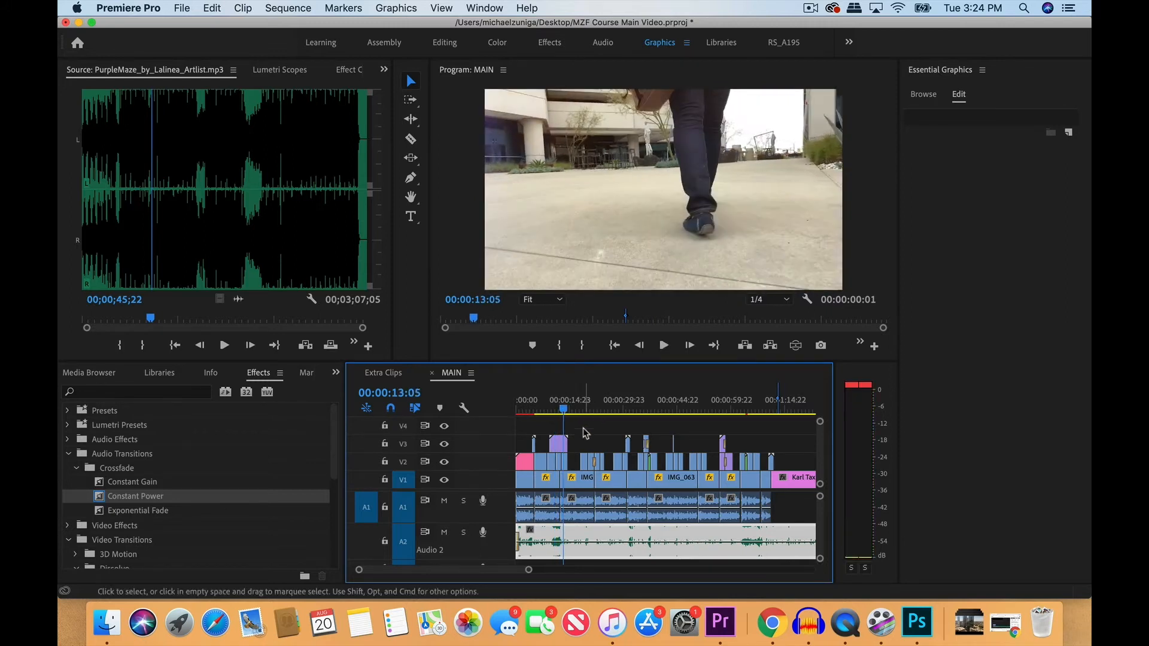
# Step: Cut the song clip on Audio 2 at the end of the end card and delete the remainder
pyautogui.hscroll(5, 743, 451)
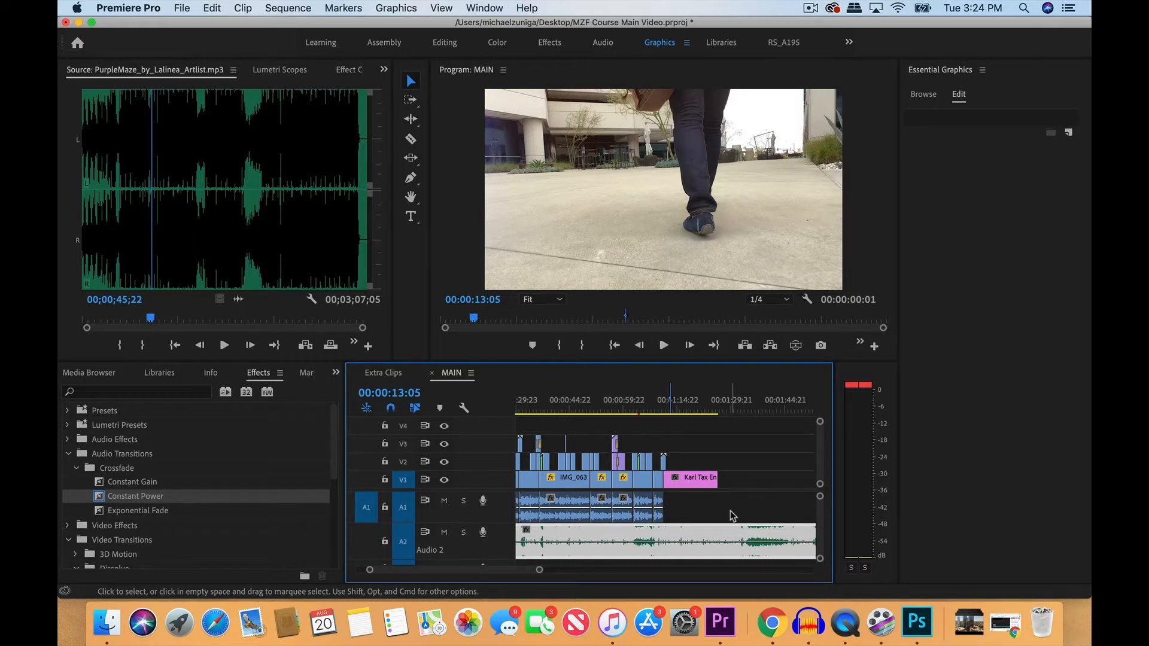
pyautogui.press('c')
pyautogui.click(719, 538)
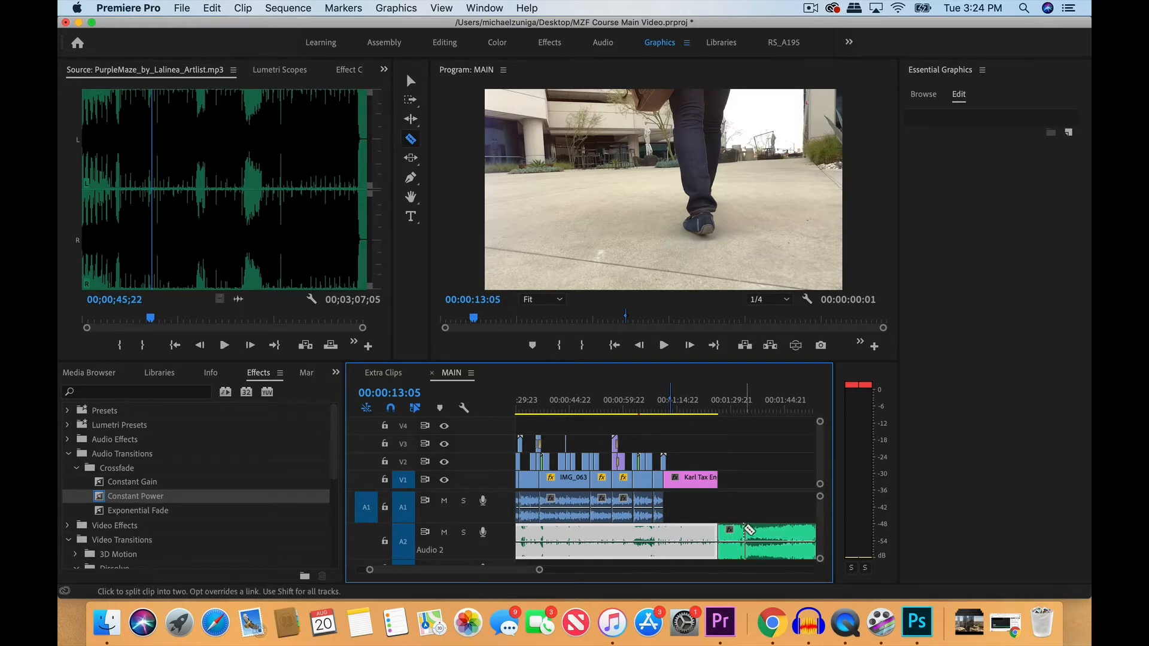
pyautogui.press('v')
pyautogui.click(759, 534)
pyautogui.press('Delete')
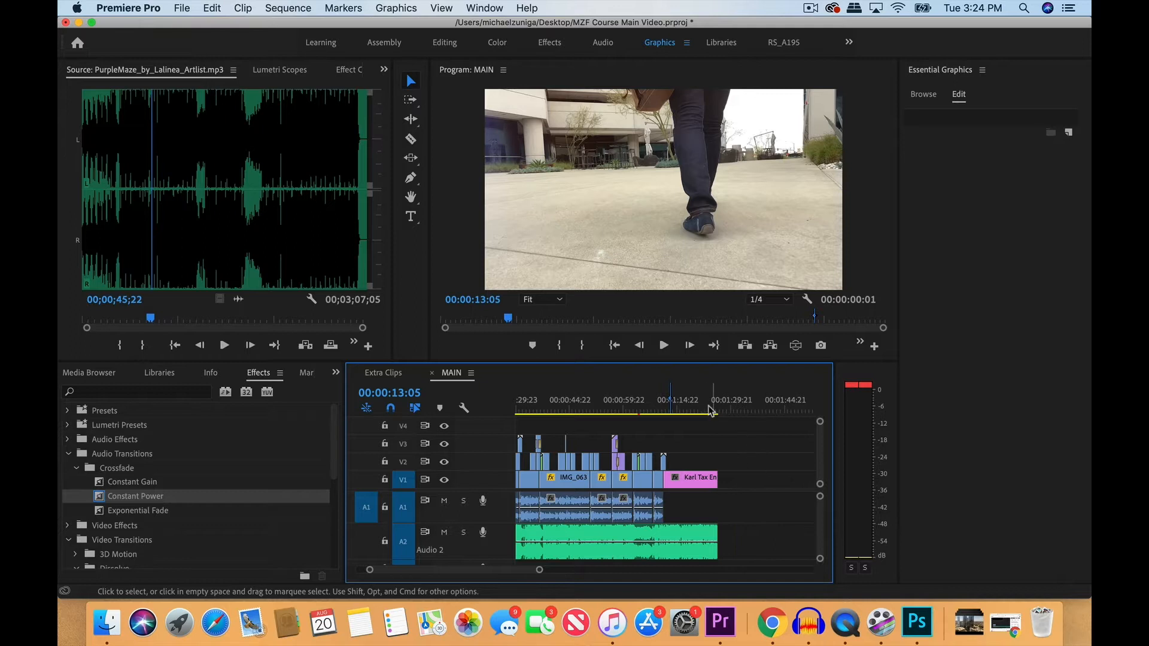
# Step: Play the transition into the end card from about 00:01:11 to check how the music carries over
pyautogui.click(664, 406)
pyautogui.press('space')
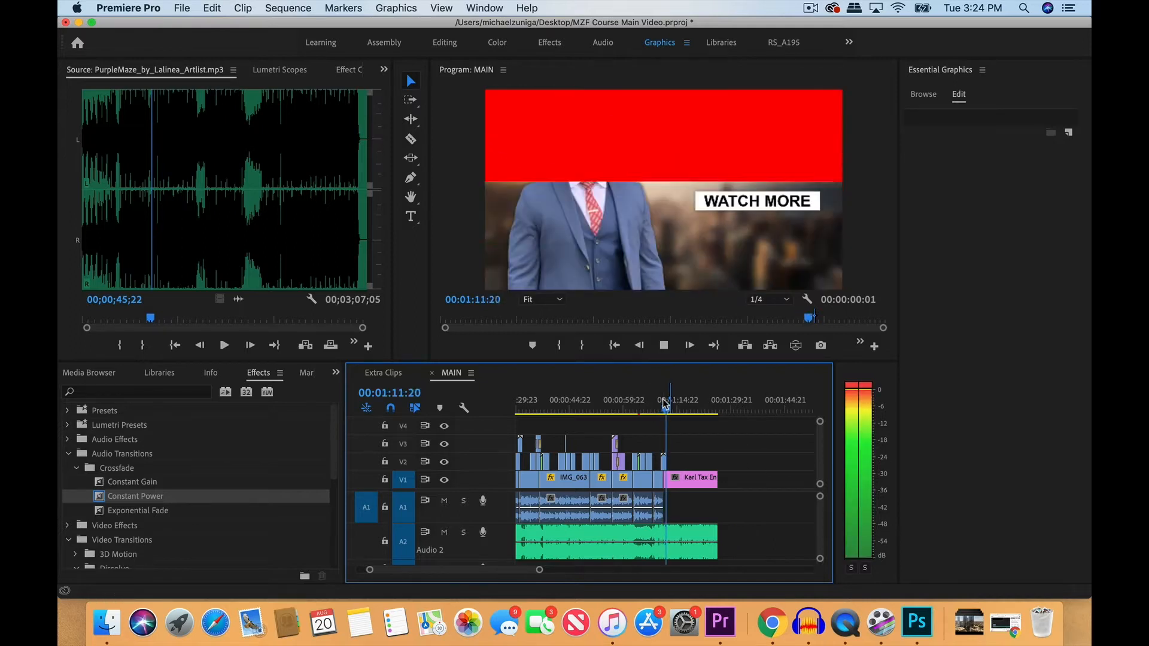
pyautogui.press('space')
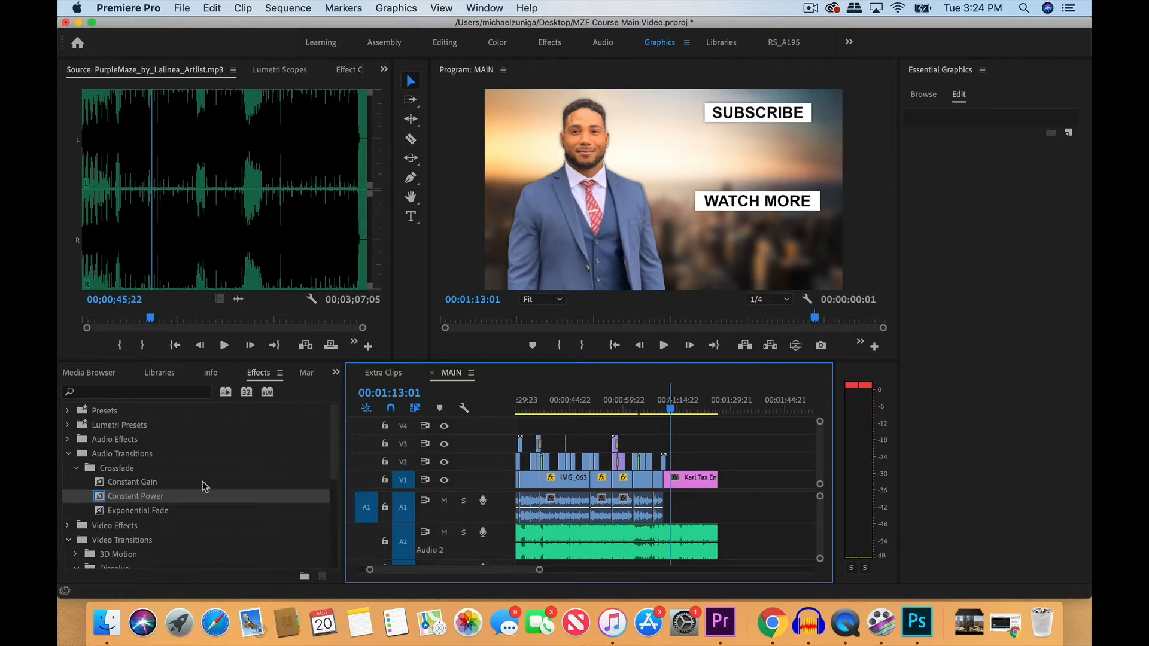
# Step: Apply the Constant Power crossfade to the end of the song clip on Audio 2 and play its ending
pyautogui.moveTo(131, 494); pyautogui.dragTo(717, 541)
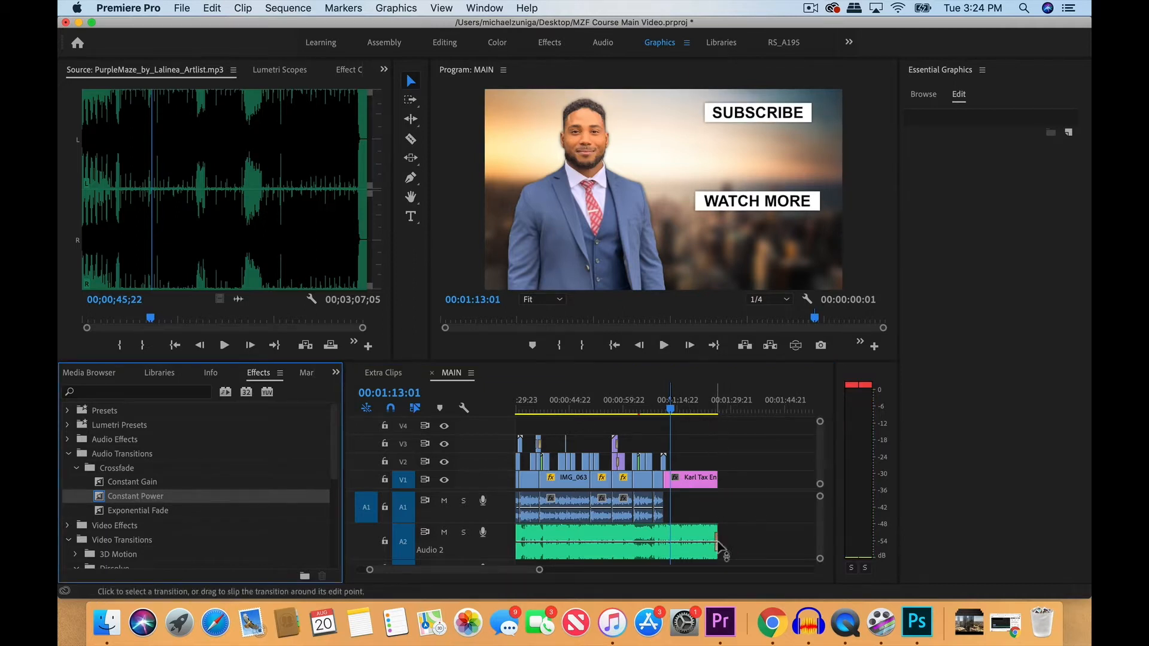
pyautogui.click(716, 404)
pyautogui.press('space')
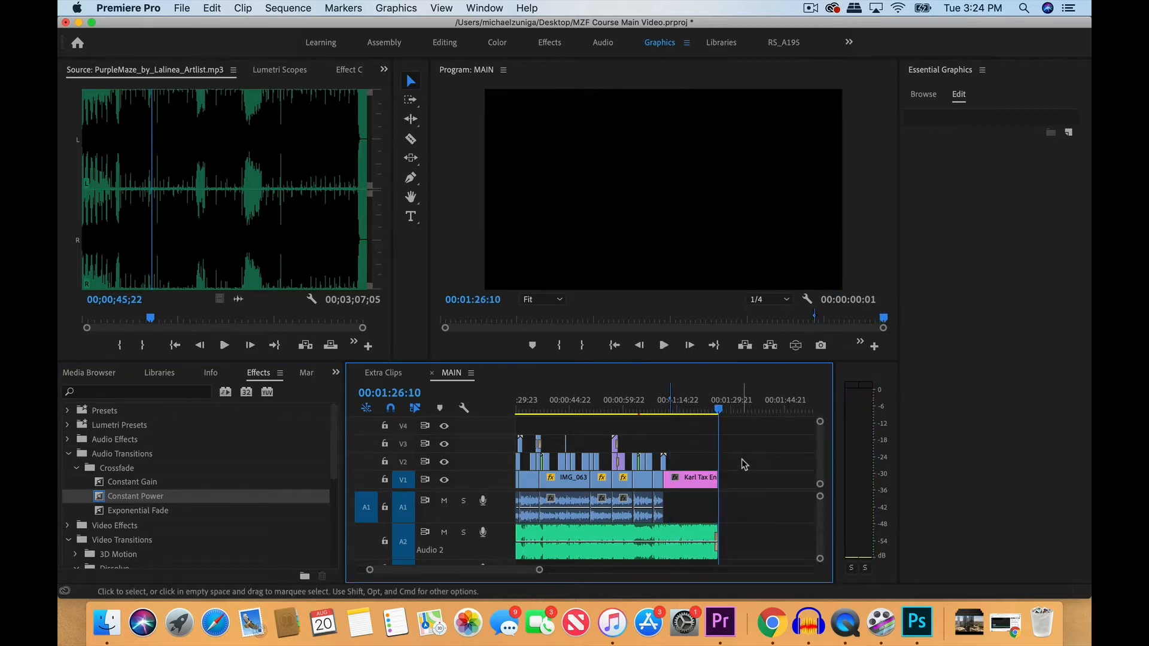
# Step: Place the playhead at 00:00:16:06, open the Audio Clip Mixer, and select the song clip on Audio 2
pyautogui.scroll(-3, 742, 460)
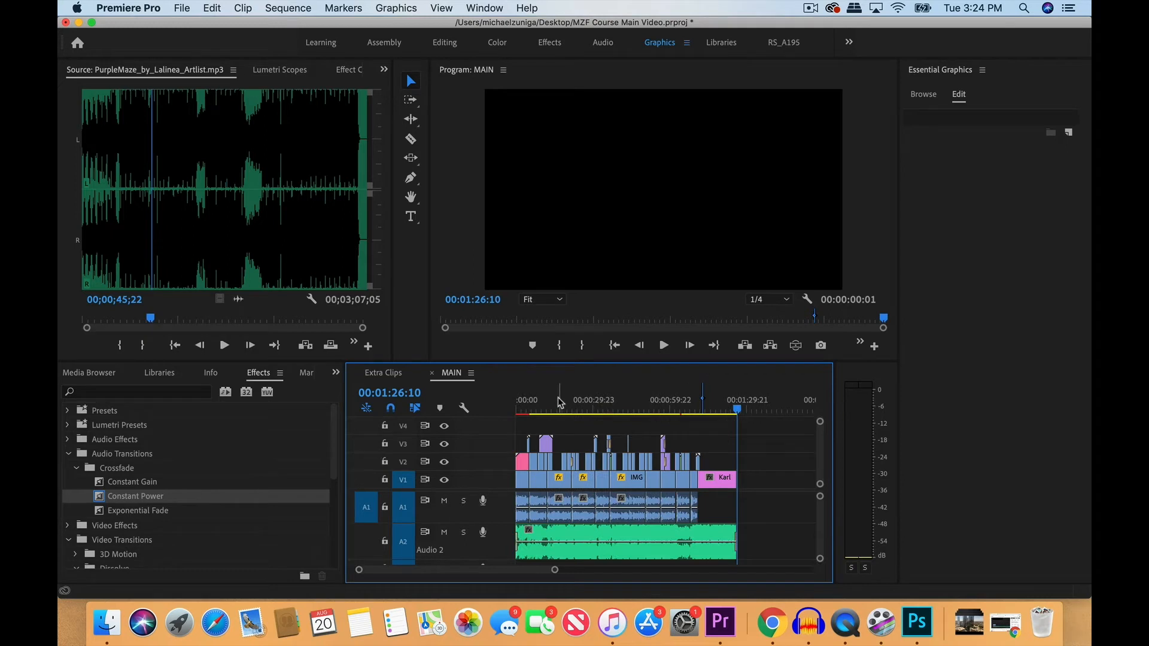
pyautogui.click(559, 405)
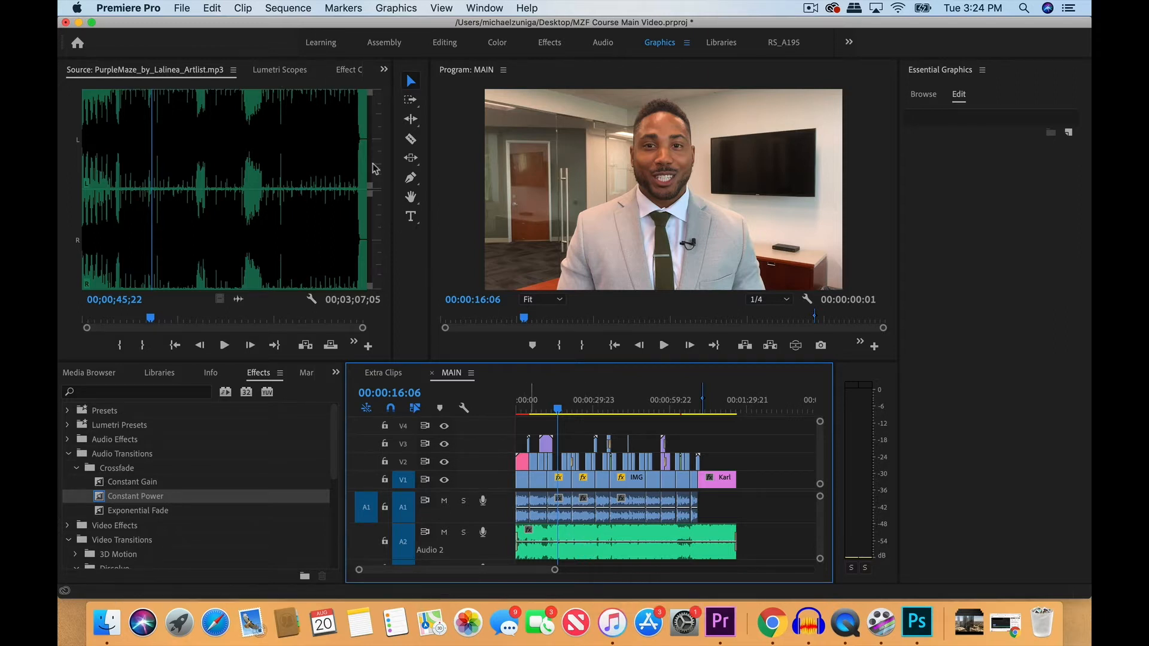
pyautogui.click(348, 69)
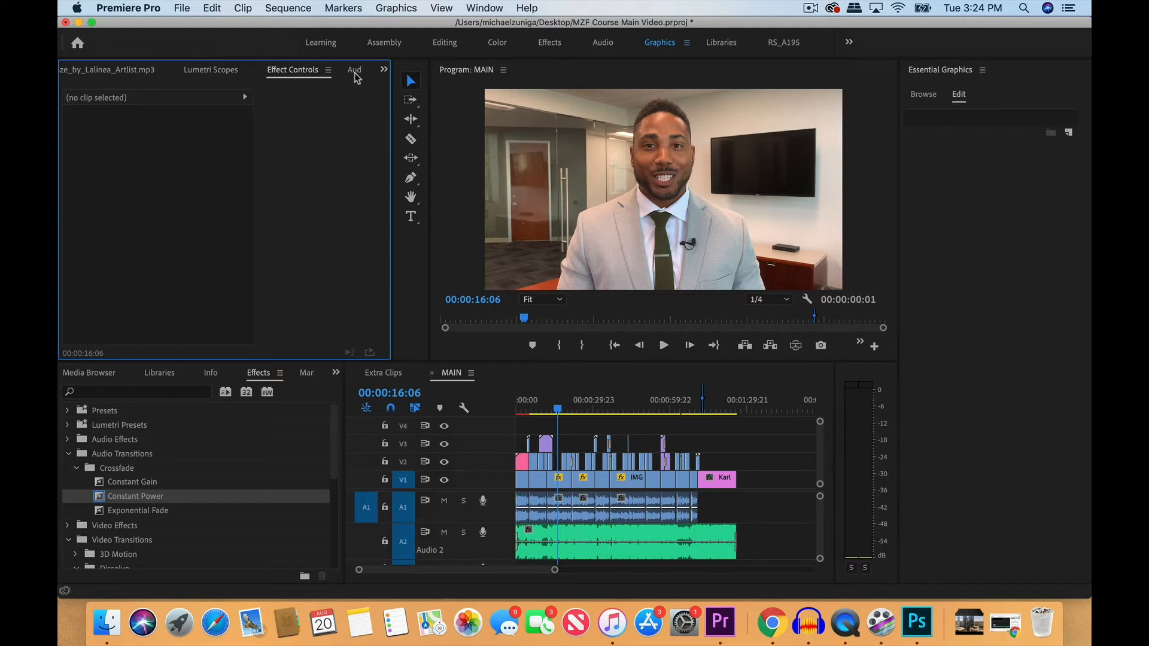
pyautogui.click(354, 71)
pyautogui.click(573, 532)
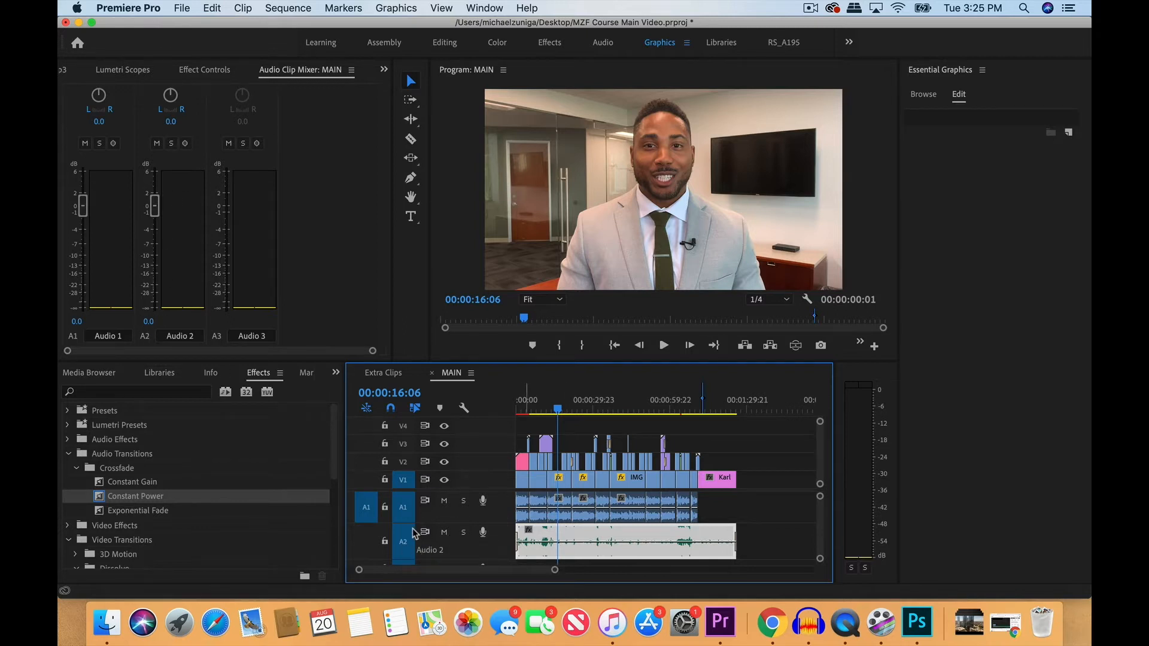
# Step: Set the song's level on Audio 2 to -18 dB and play the MAIN sequence from the start to check the mix
pyautogui.click(149, 320)
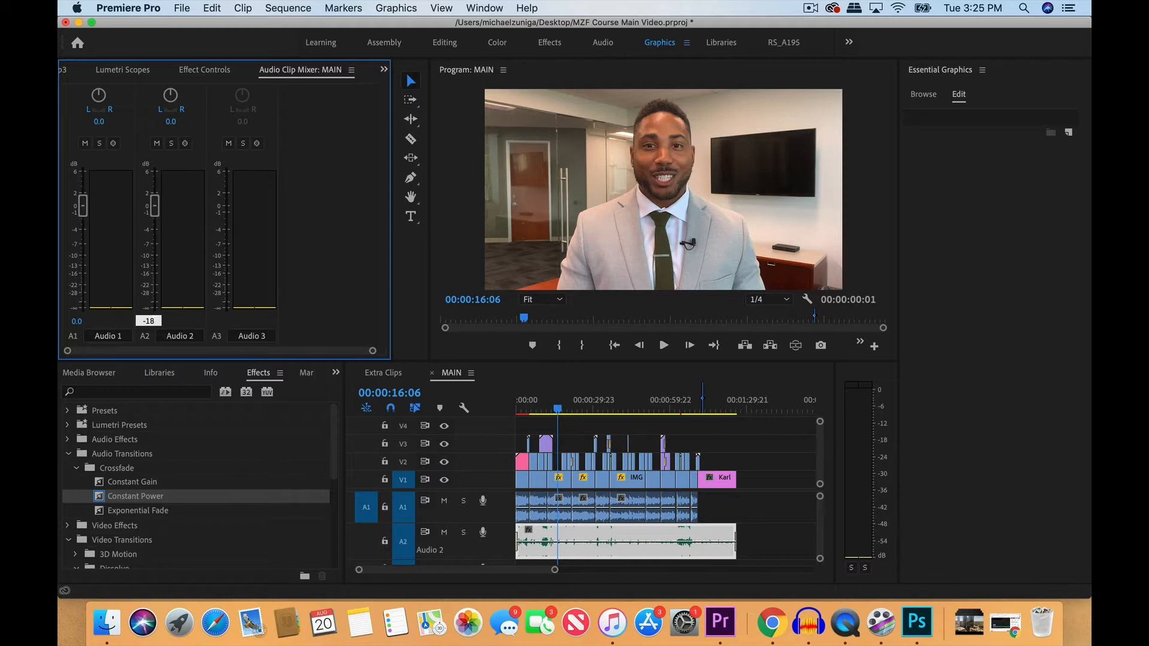
pyautogui.press('Return')
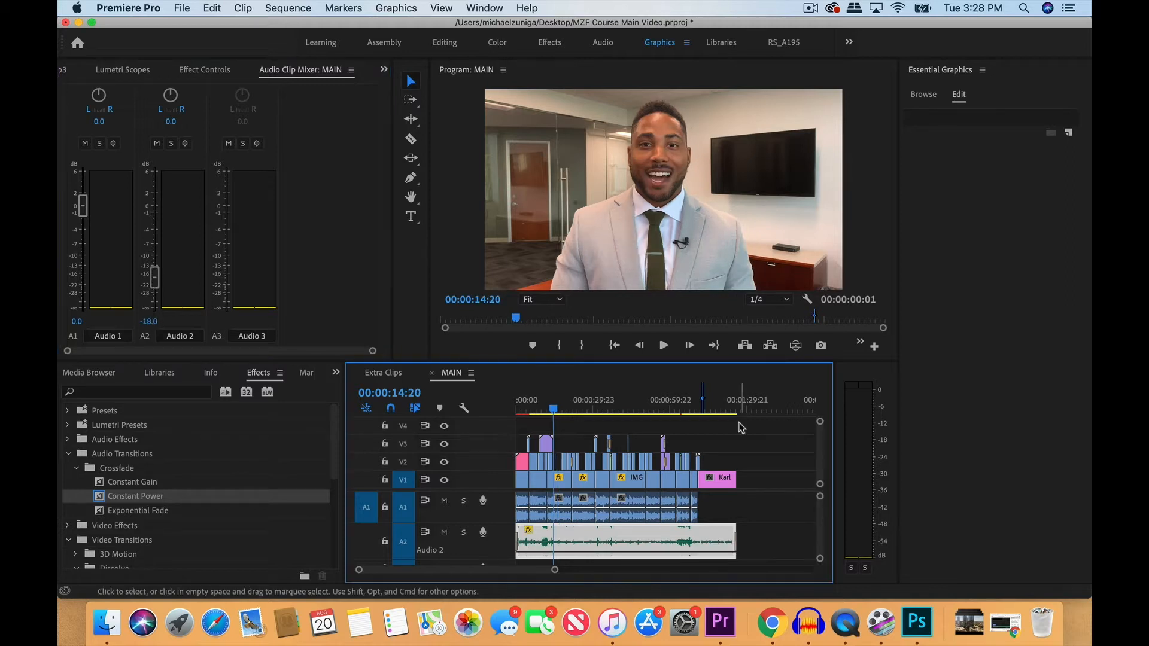
pyautogui.click(518, 407)
pyautogui.press('space')
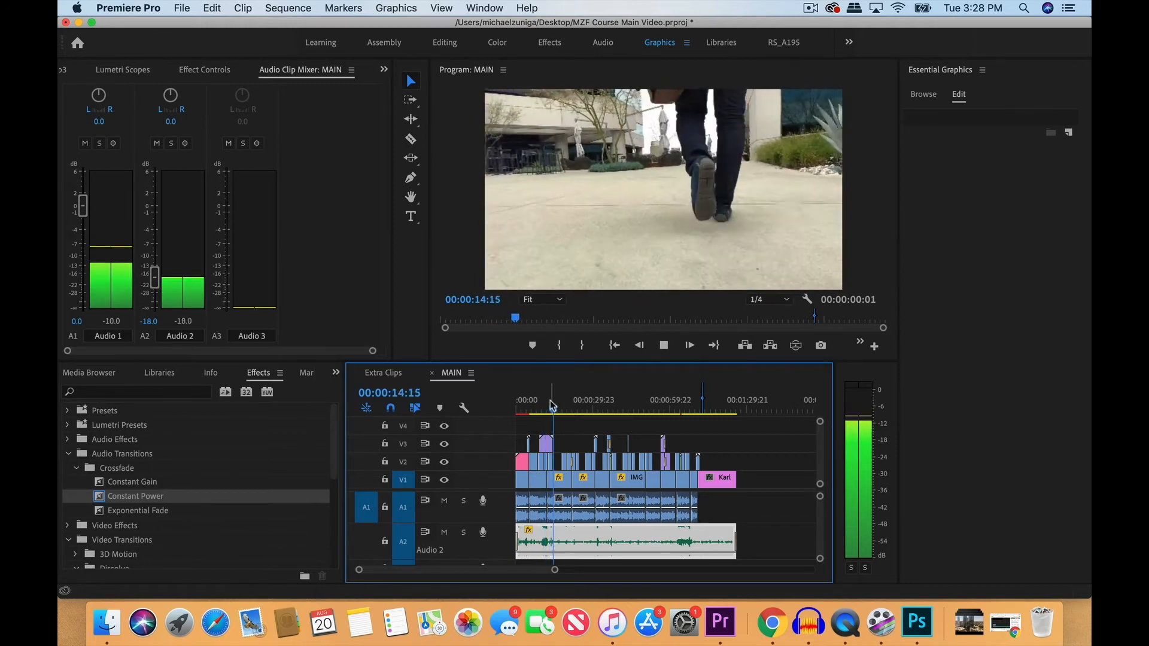
pyautogui.press('space')
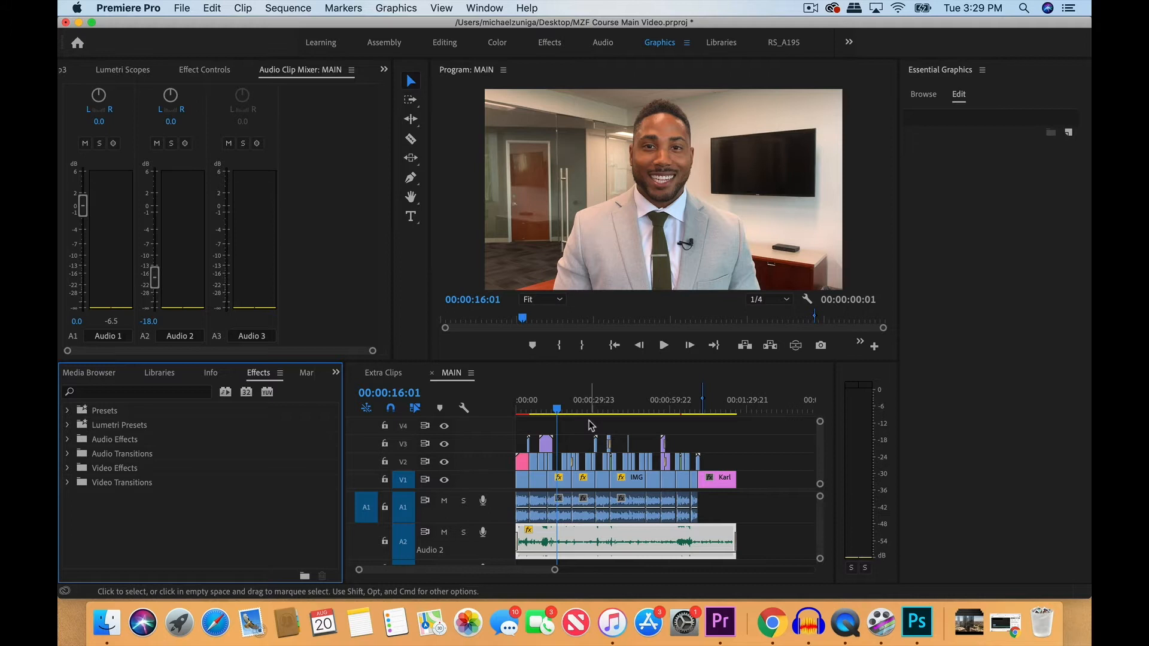
# Step: Reset the song clip's level on Audio 2 to 0 dB
pyautogui.click(149, 321)
pyautogui.write('0')
pyautogui.press('Return')
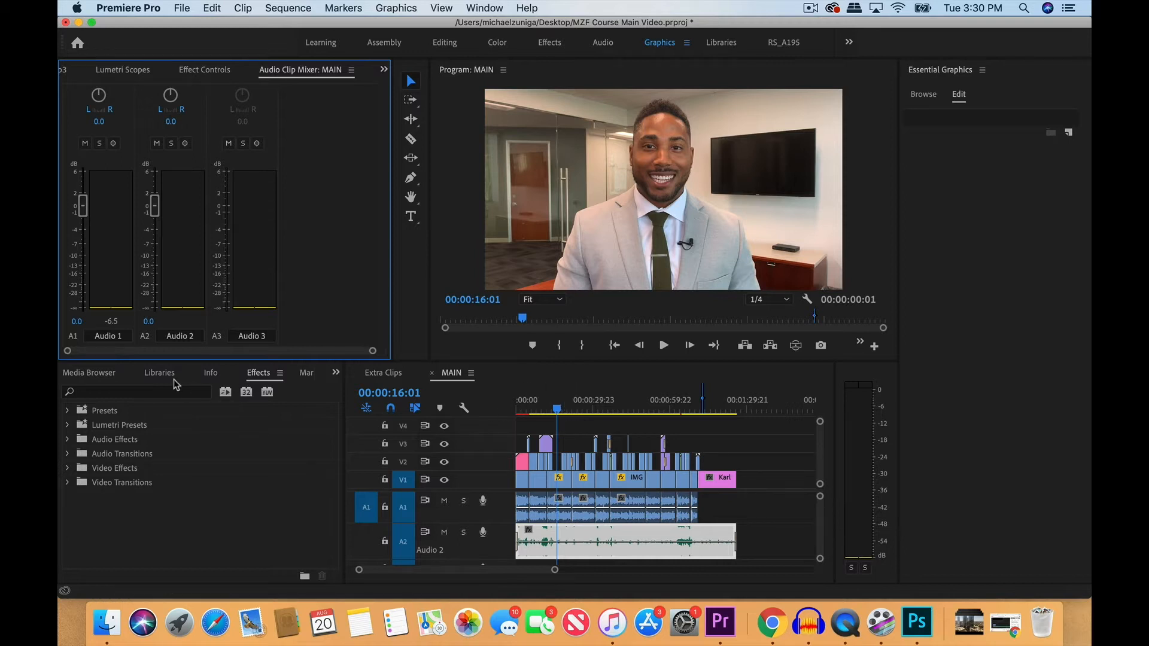
# Step: Set the song clip's audio gain on Audio 2 to normalize the max peak to -15 dB
pyautogui.rightClick(560, 535)
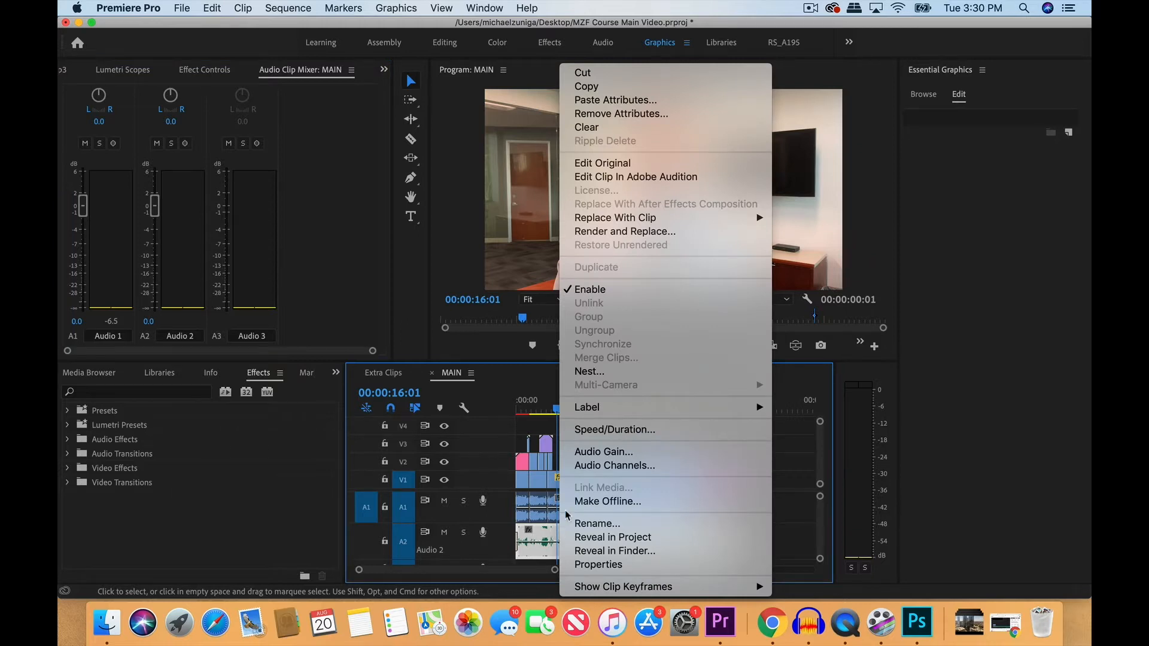
pyautogui.click(630, 455)
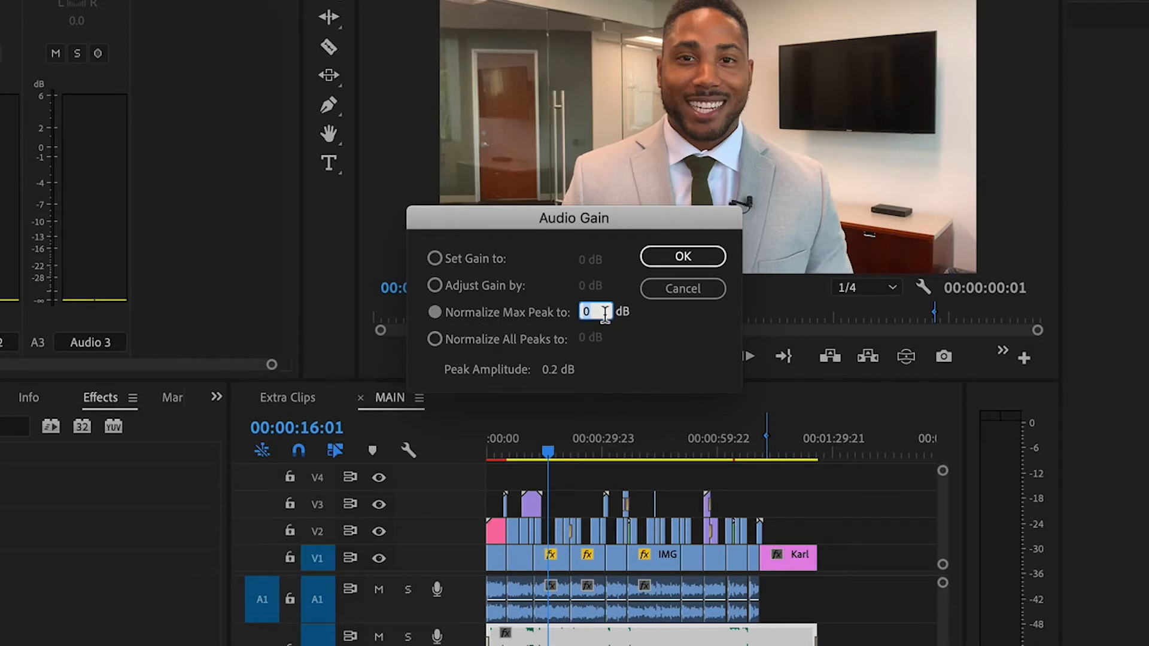
pyautogui.press('BackSpace')
pyautogui.write('-15')
pyautogui.click(684, 250)
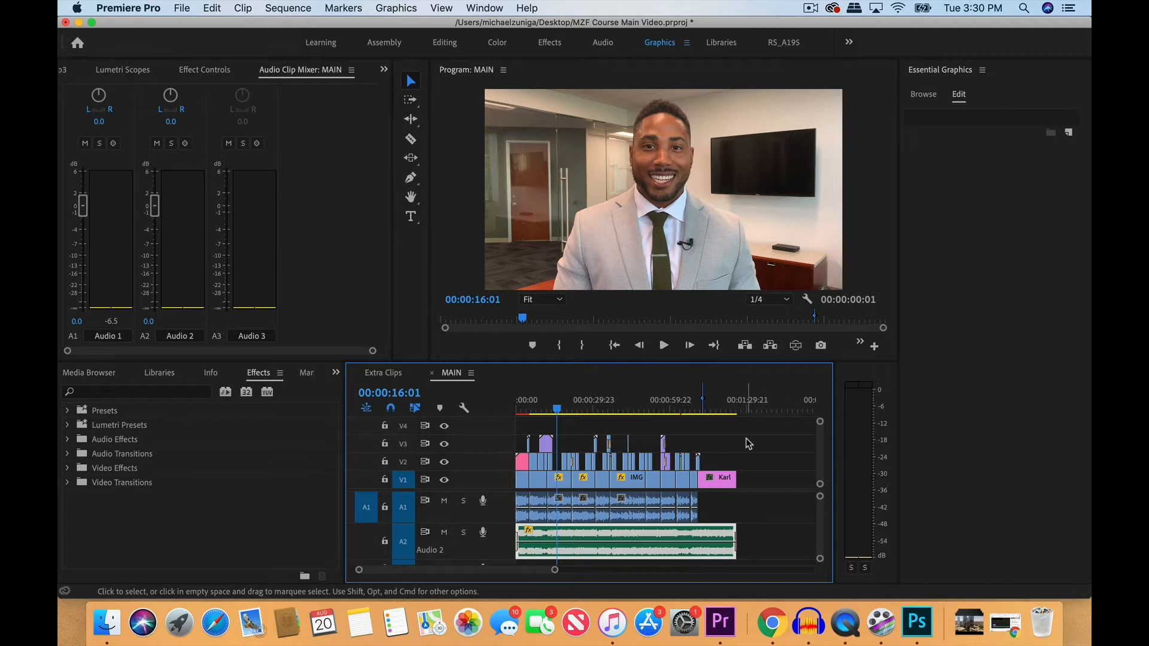
# Step: Search the effects for "simple" and apply Simple Parametric EQ to the song clip on Audio 2
pyautogui.click(167, 392)
pyautogui.write('simple')
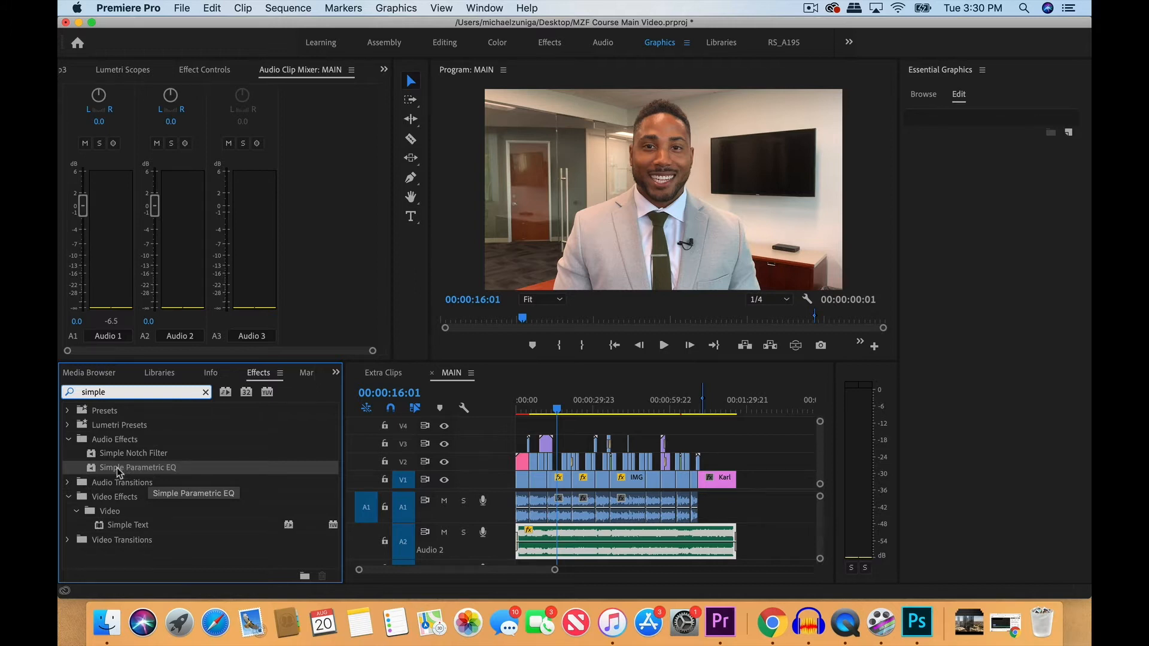
pyautogui.moveTo(105, 474); pyautogui.dragTo(553, 535)
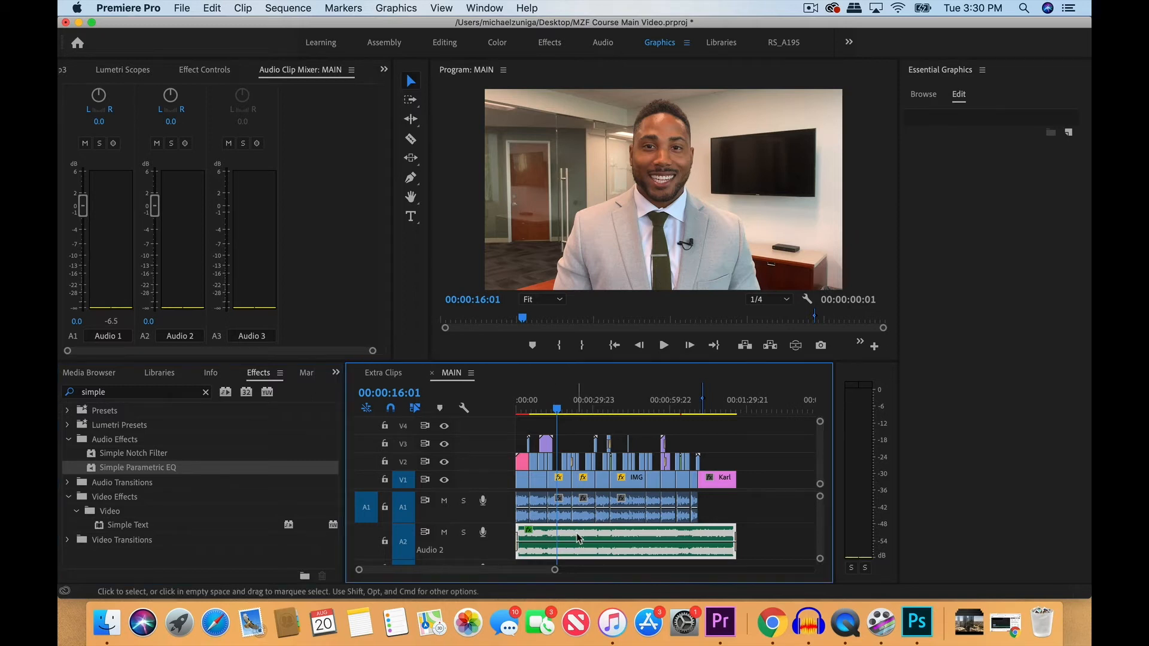
# Step: Open the song clip's effect settings and set the Simple Parametric EQ's Center to 1250 Hz
pyautogui.click(195, 71)
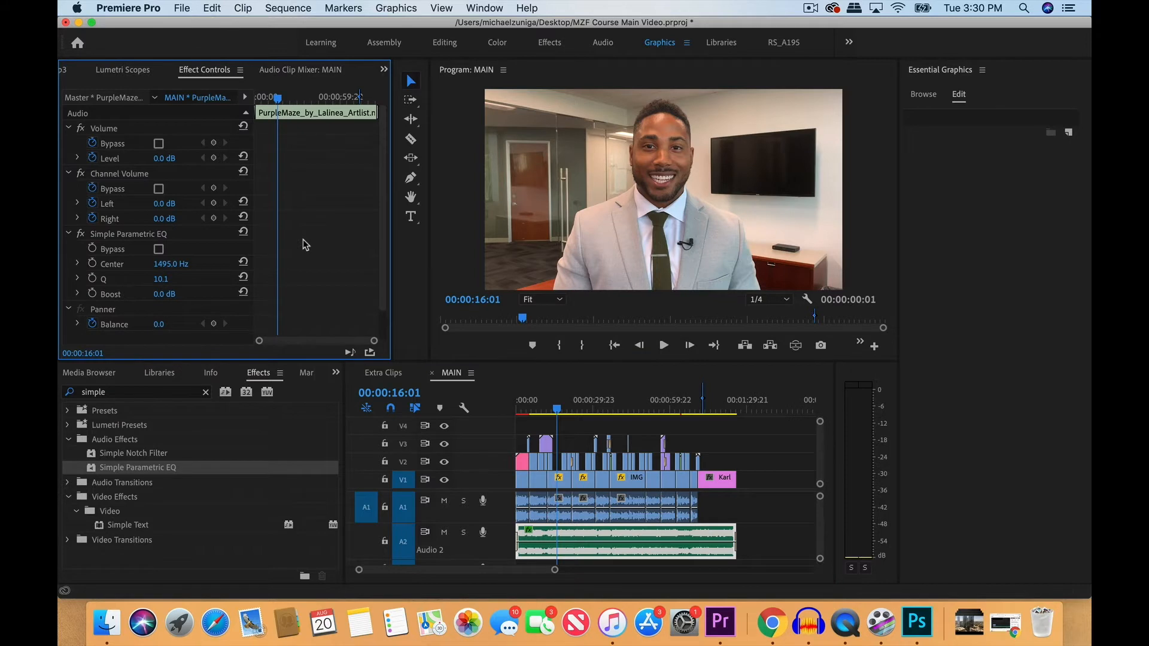
pyautogui.scroll(-2, 278, 268)
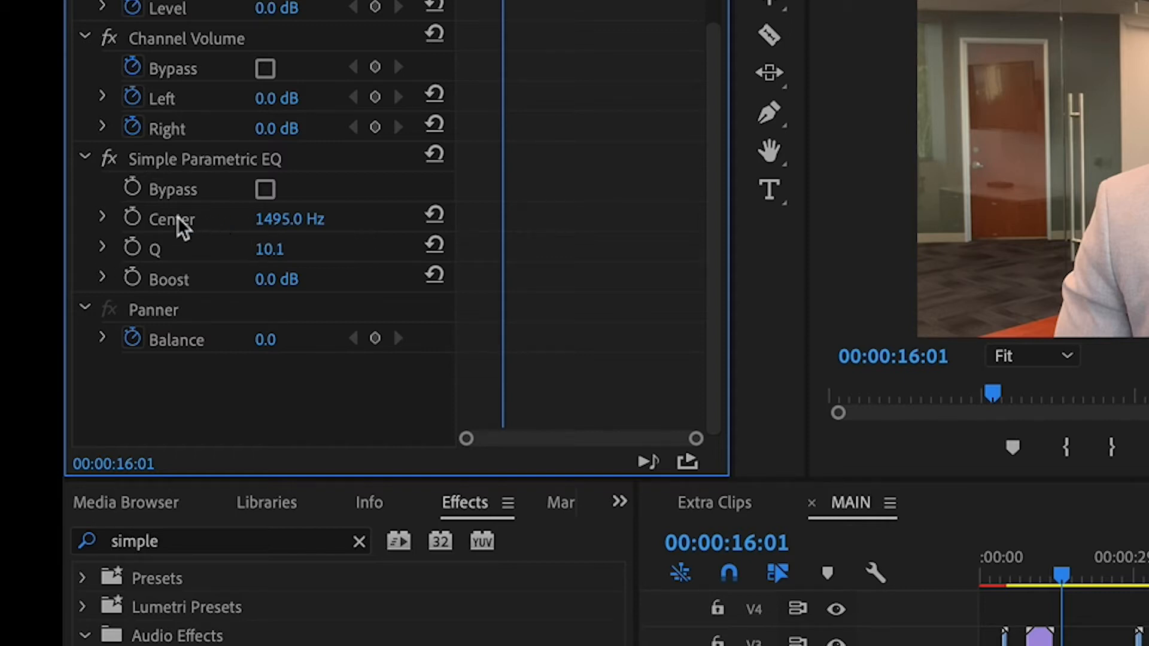
pyautogui.click(296, 217)
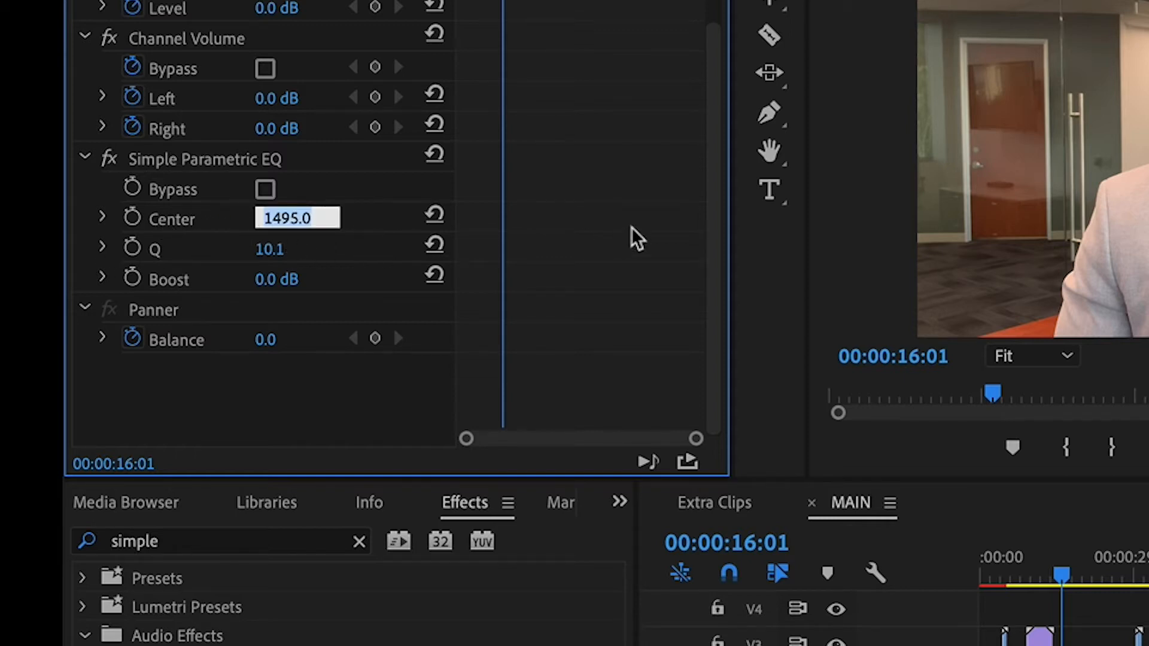
pyautogui.write('1250')
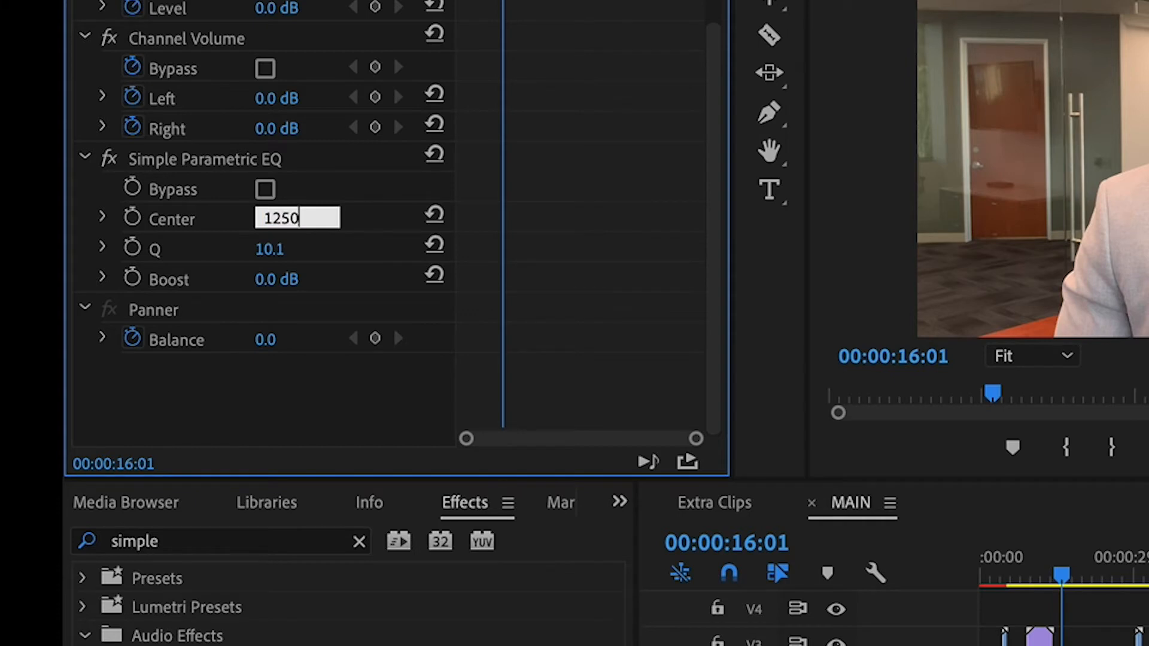
pyautogui.press('Return')
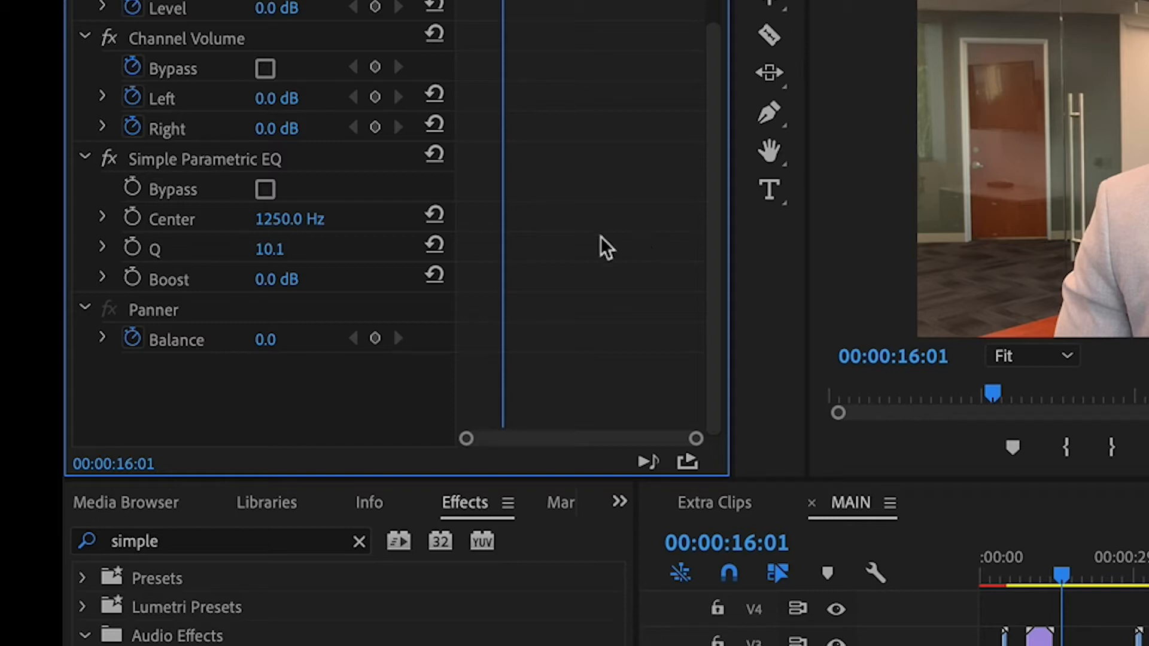
# Step: Set the Simple Parametric EQ's Q to 4 and its Boost to -18 dB
pyautogui.click(270, 250)
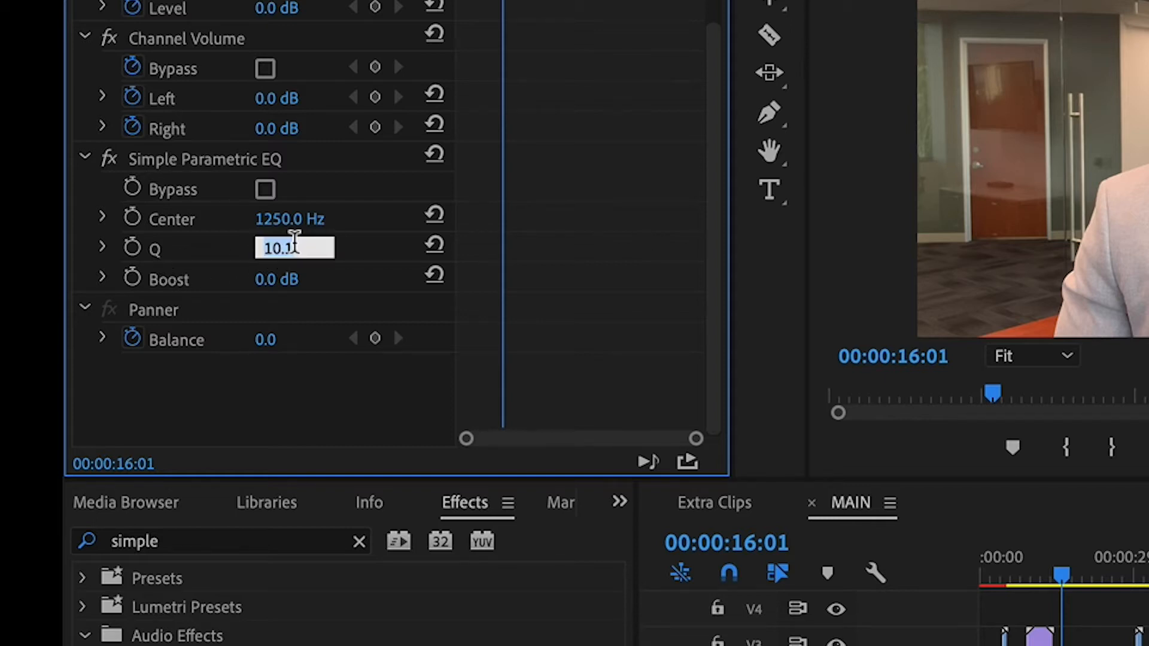
pyautogui.write('4')
pyautogui.press('Return')
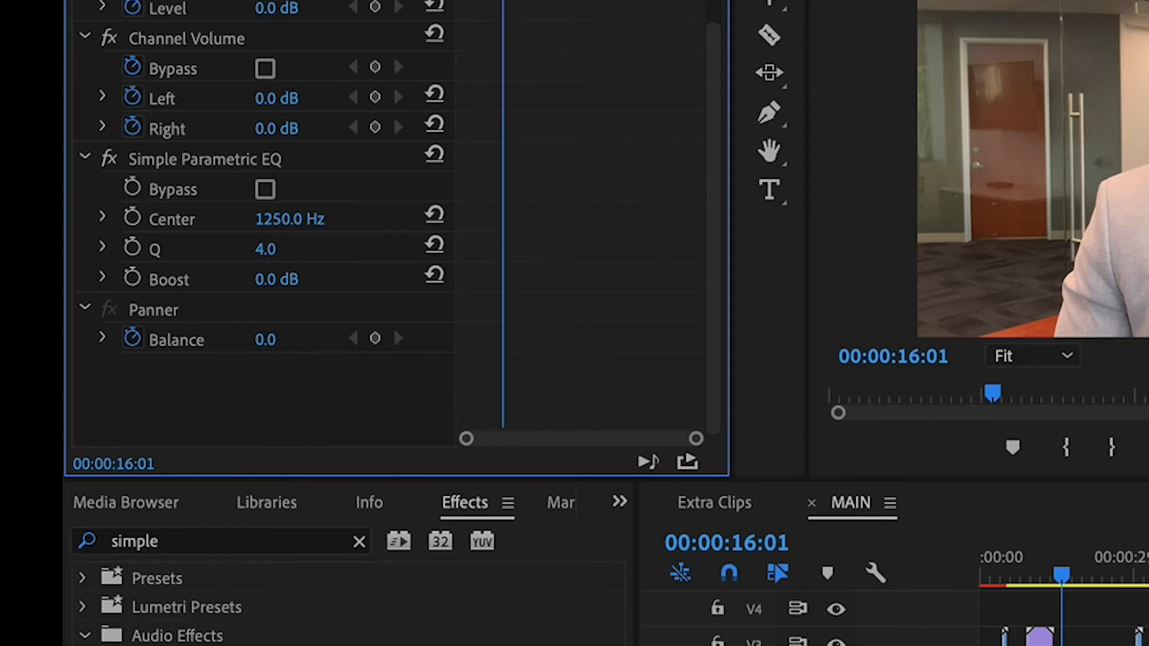
pyautogui.click(298, 276)
pyautogui.write('-18')
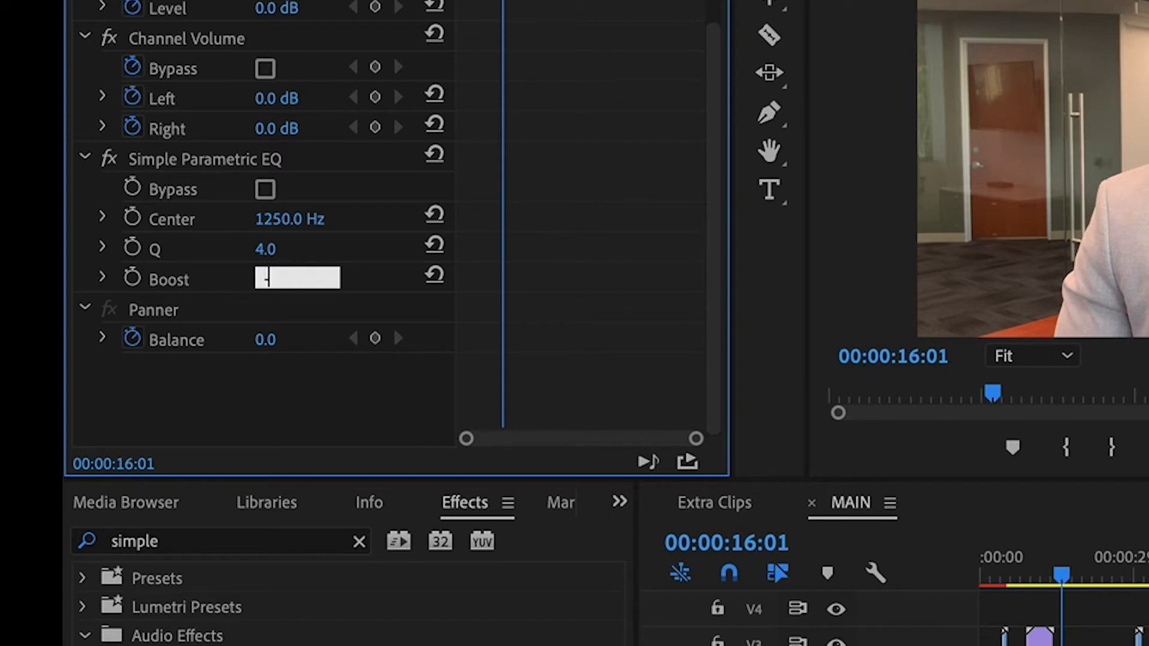
pyautogui.press('Return')
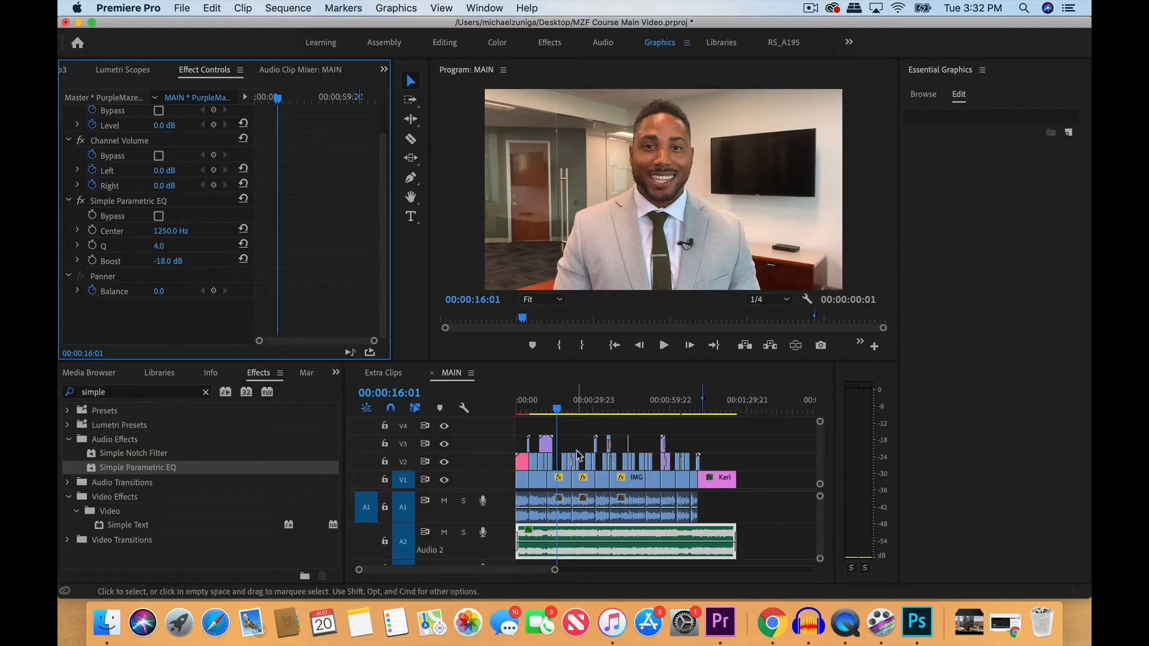
# Step: Play the sequence from the start and fine-tune the Simple Parametric EQ's Center to 1148.4 Hz while listening
pyautogui.click(518, 407)
pyautogui.press('space')
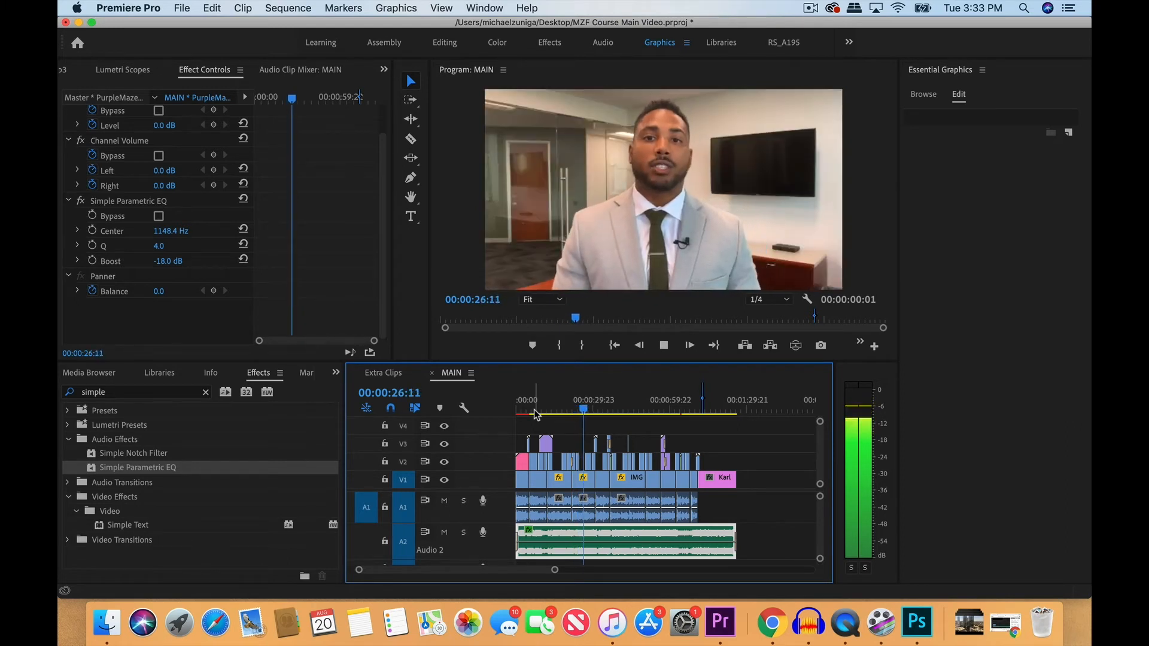
pyautogui.press('space')
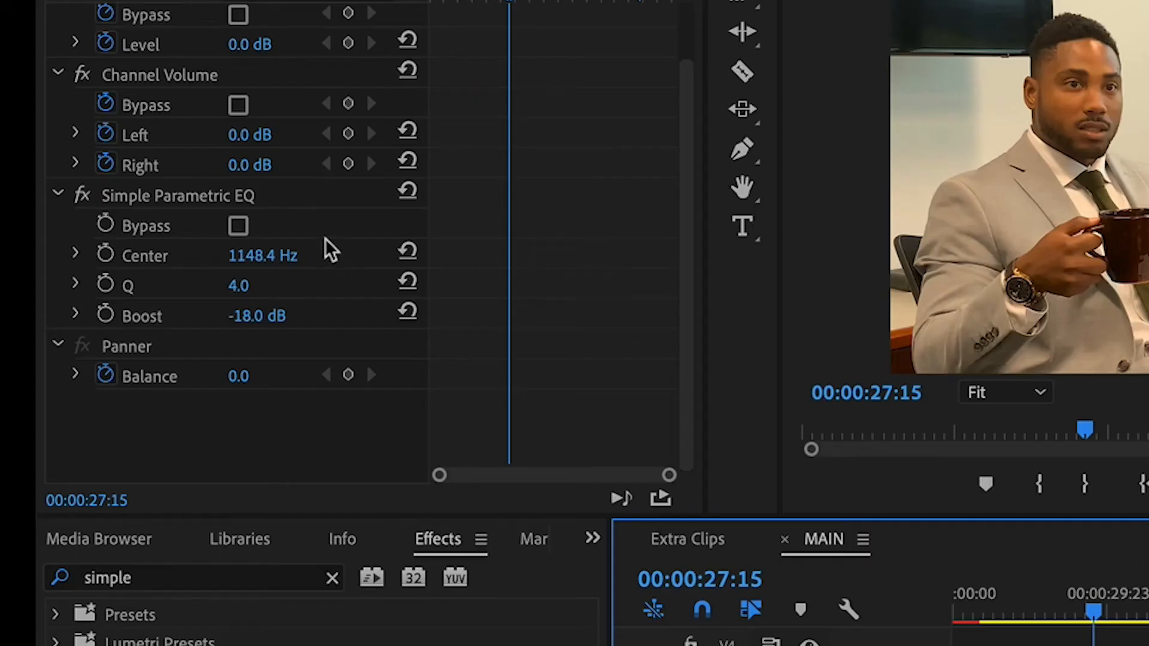
# Step: Save the Simple Parametric EQ settings as a Scale preset named MZF Voice Over EQ and expand the Presets folder
pyautogui.click(198, 197)
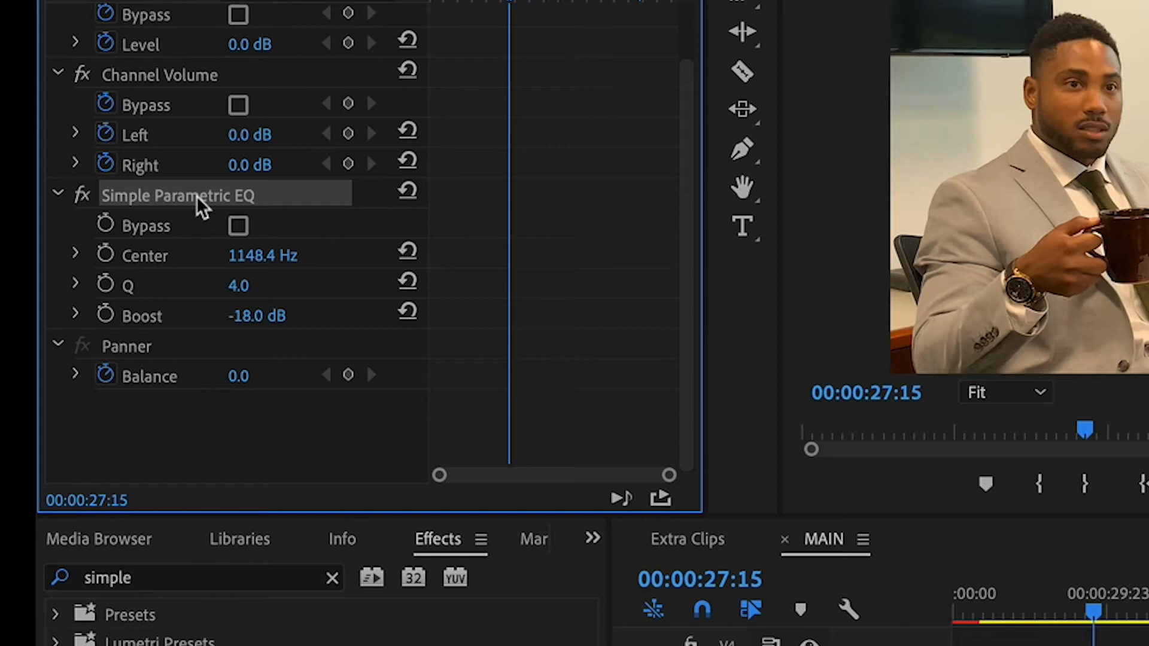
pyautogui.rightClick(197, 198)
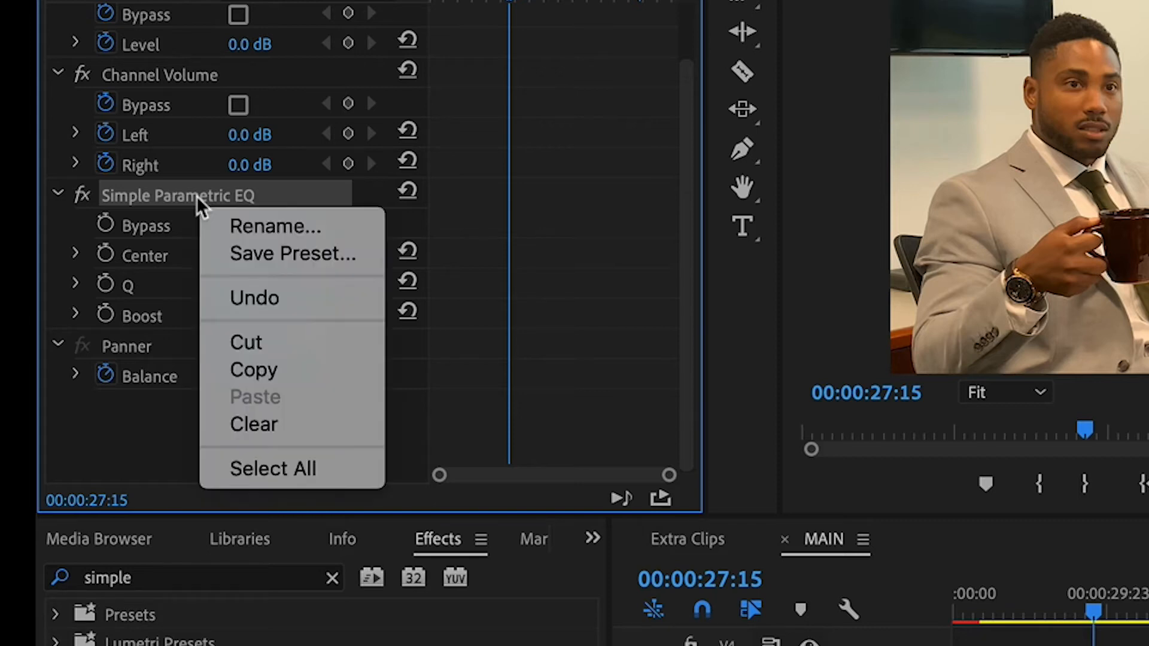
pyautogui.click(250, 258)
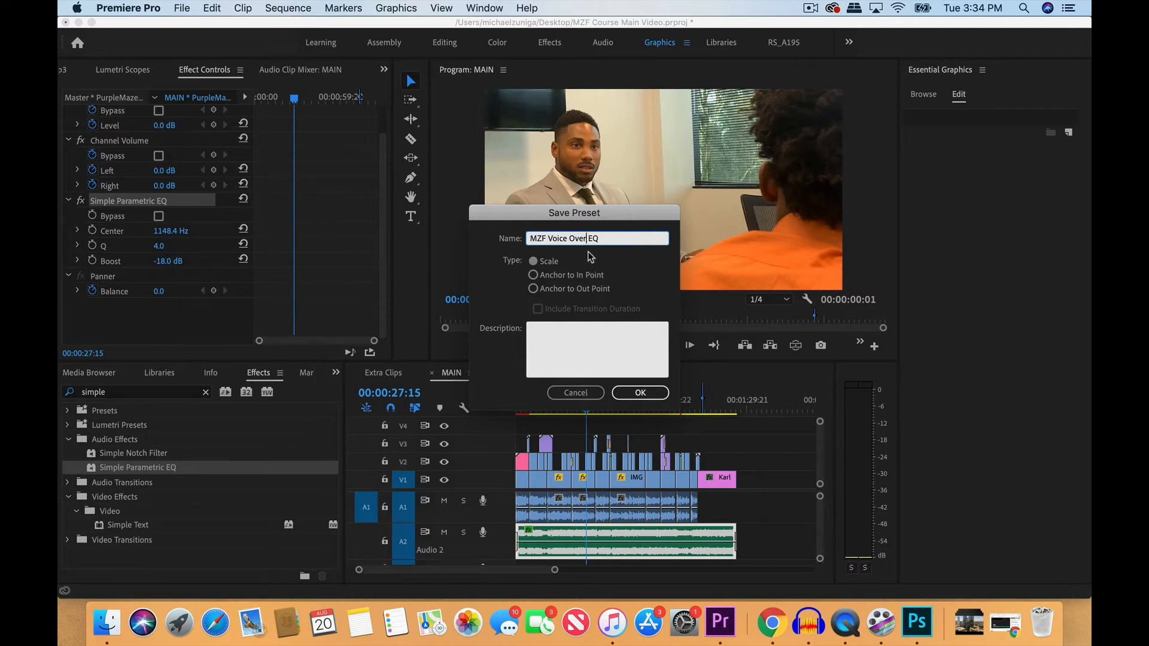
pyautogui.write('Song EQ')
pyautogui.click(640, 393)
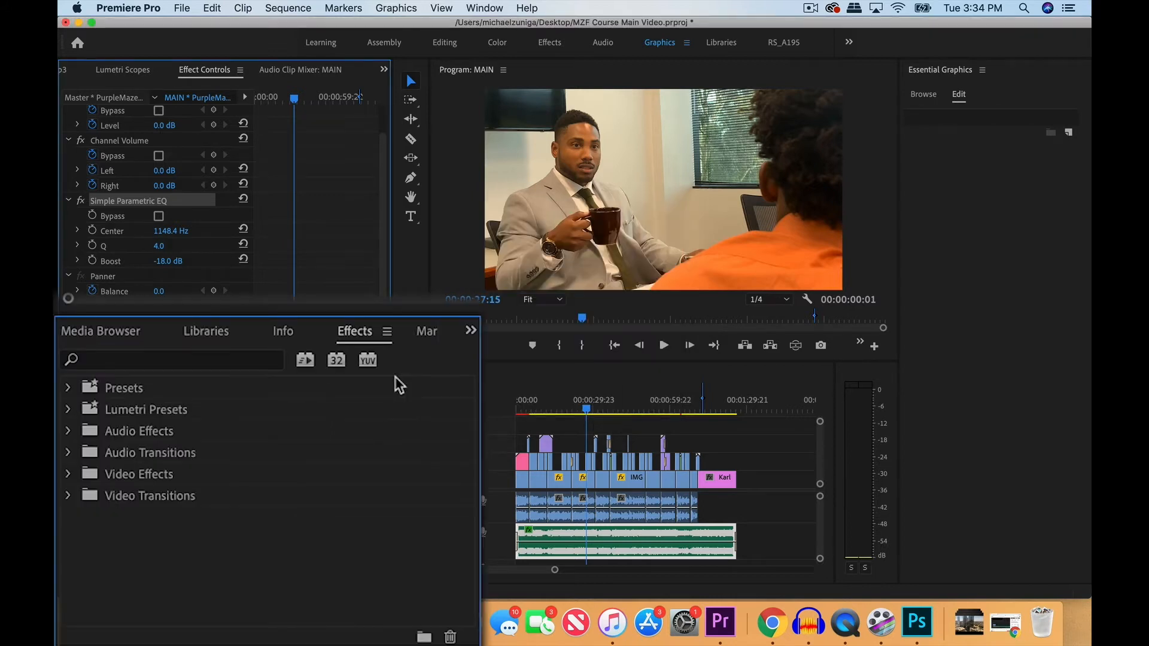
pyautogui.click(69, 389)
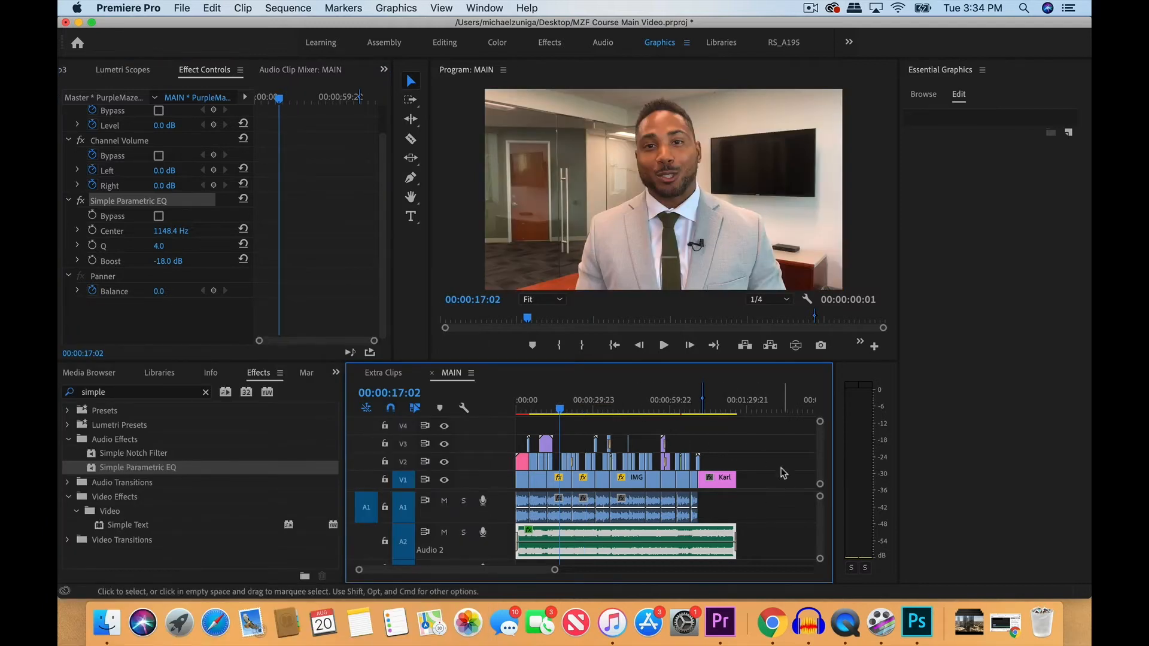
# Step: Play the transition into the end card from 00:01:09:14, and split the song clip on Audio 2 where the end card begins
pyautogui.scroll(-3, 784, 473)
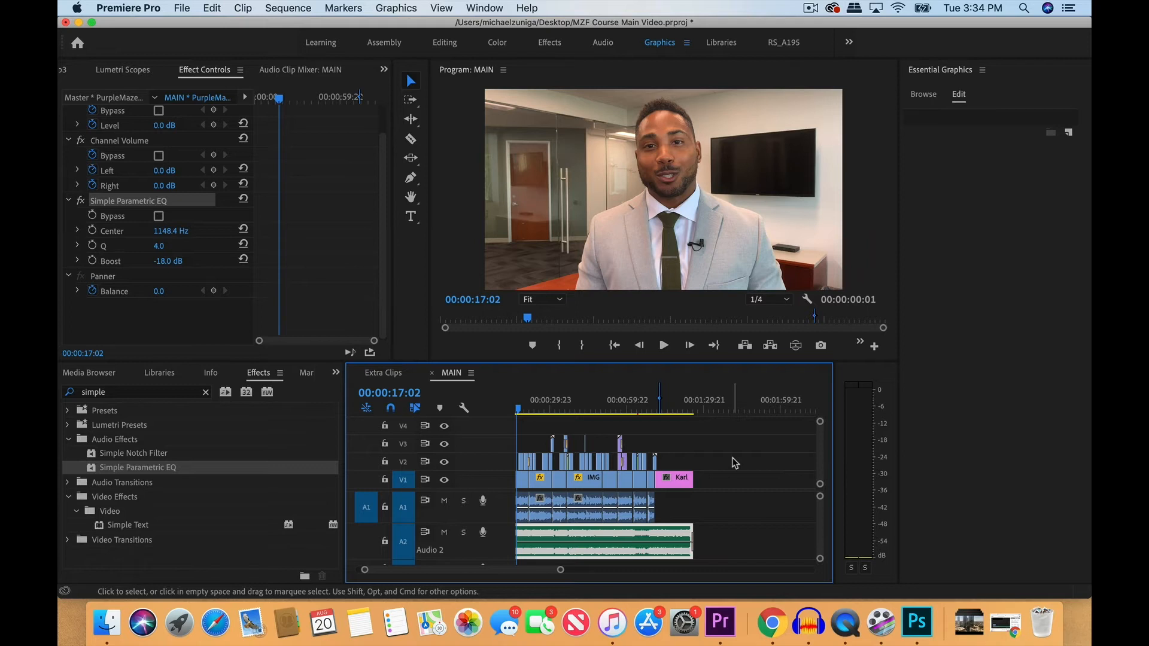
pyautogui.click(662, 400)
pyautogui.press('=')
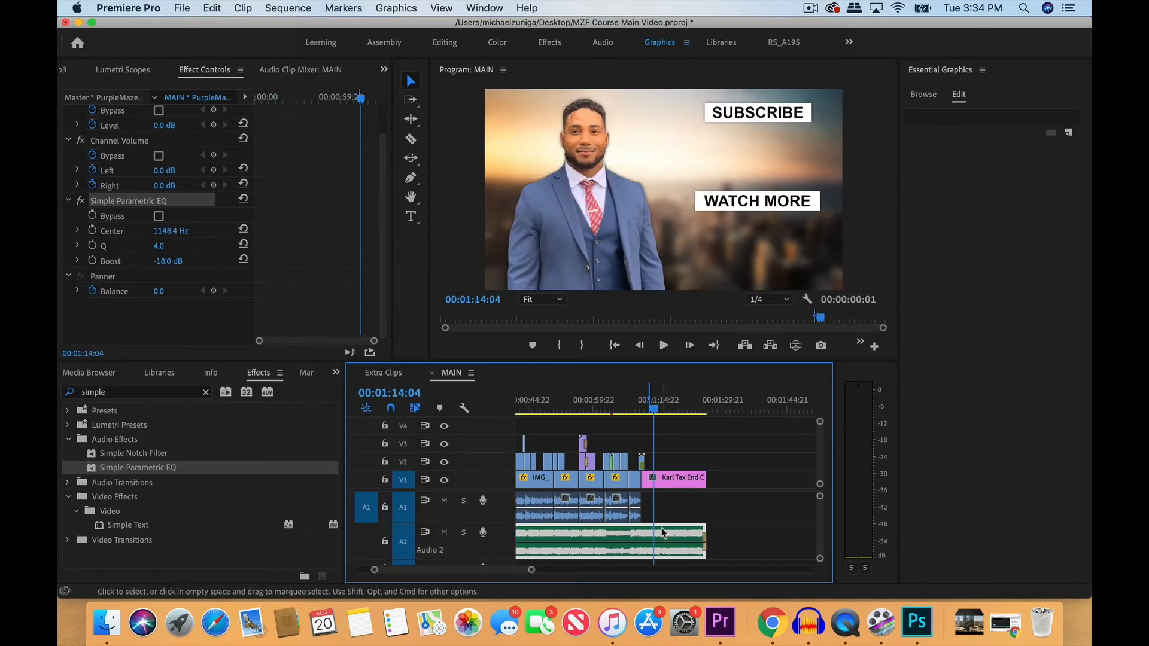
pyautogui.click(640, 400)
pyautogui.press('=')
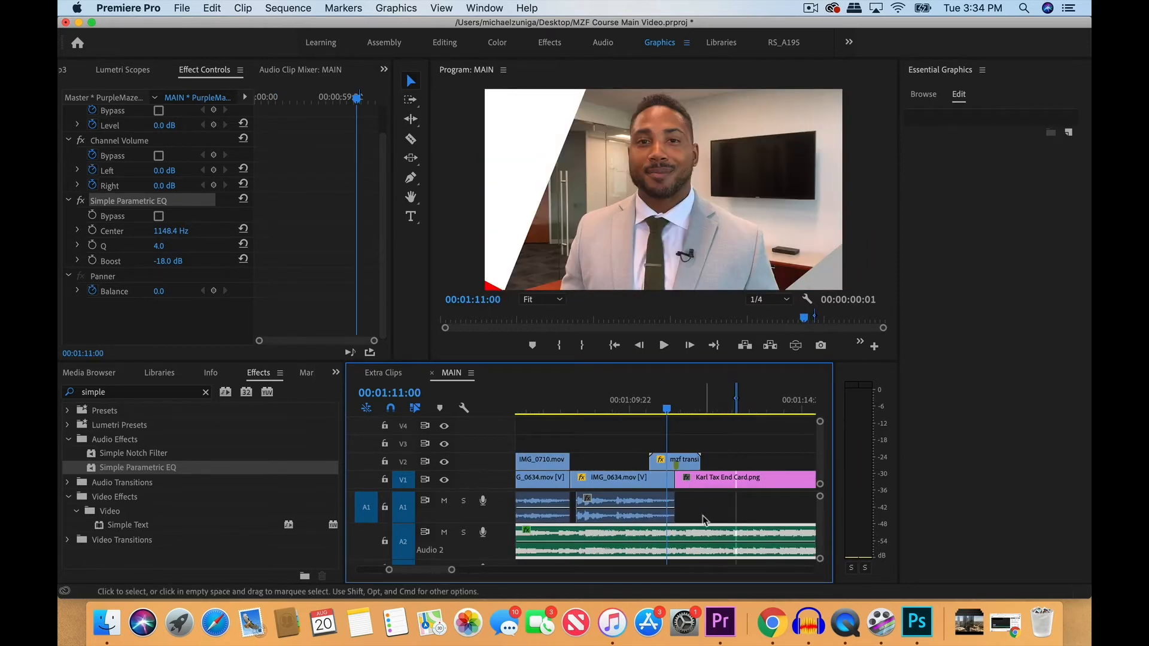
pyautogui.press('c')
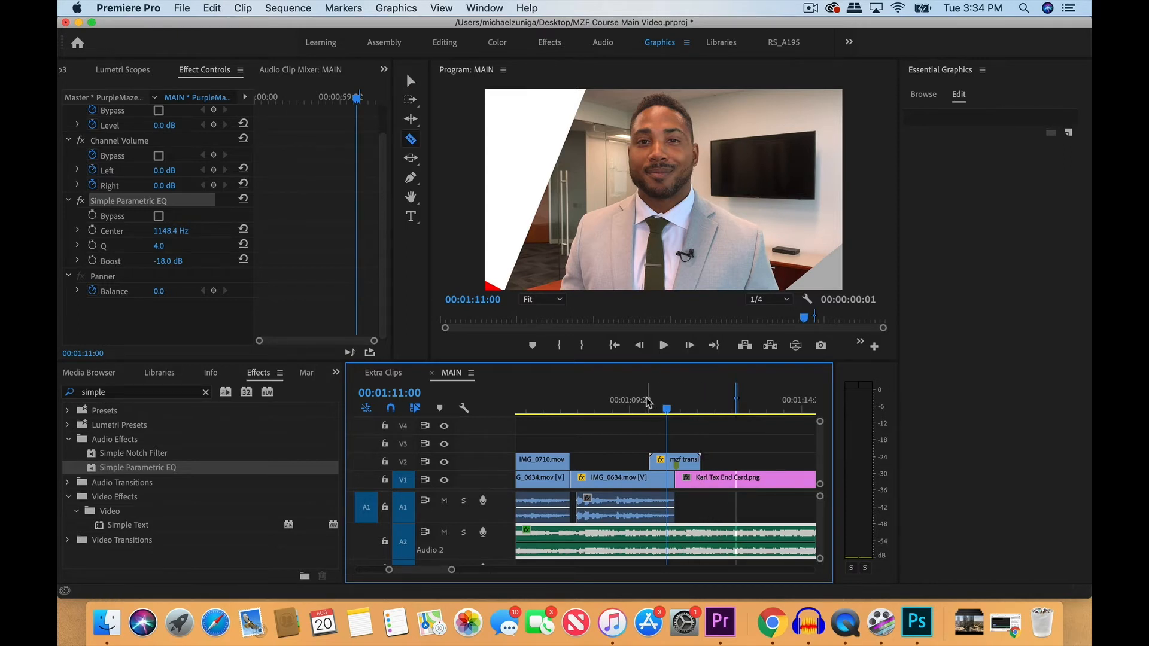
pyautogui.moveTo(649, 404); pyautogui.dragTo(621, 408)
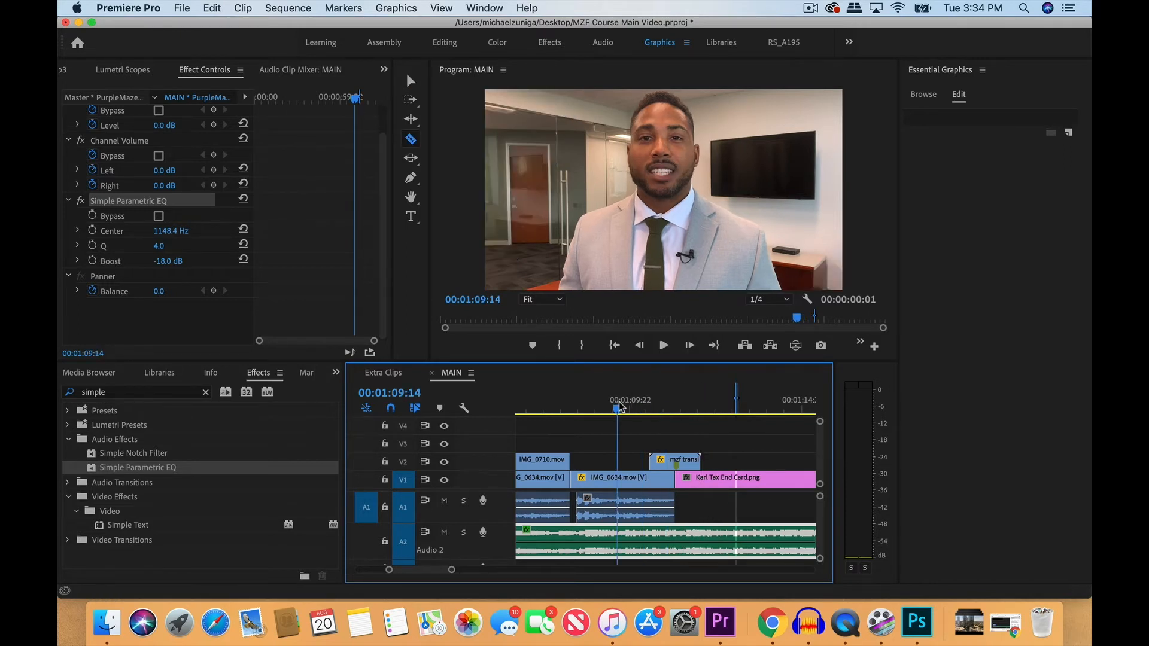
pyautogui.press('space')
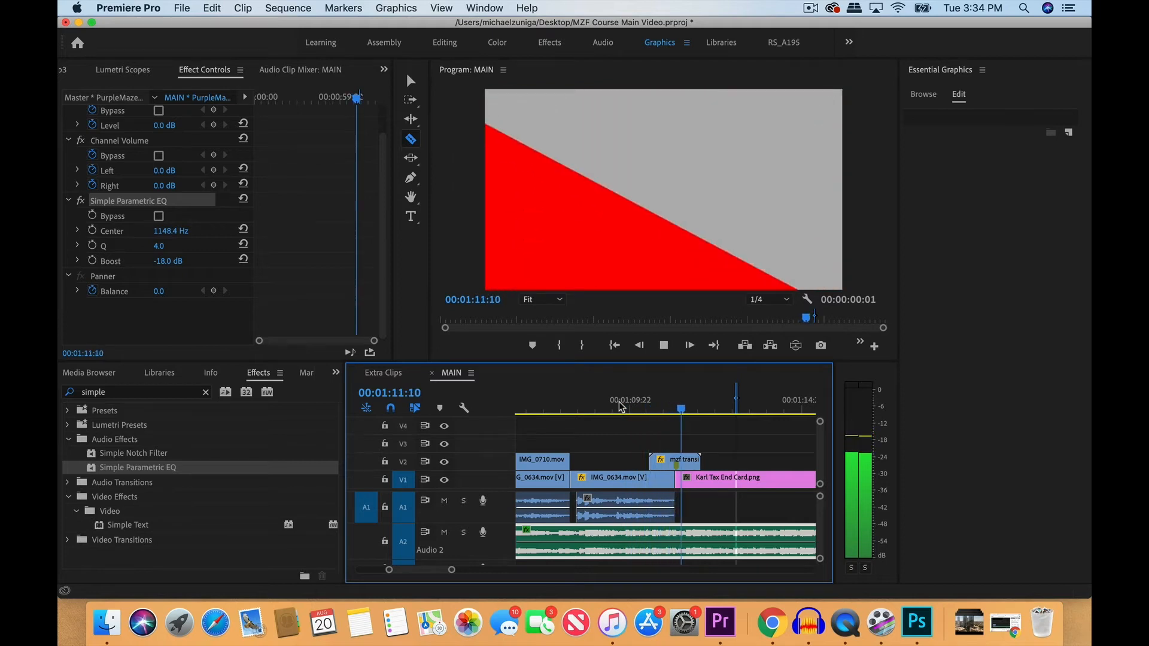
pyautogui.press('space')
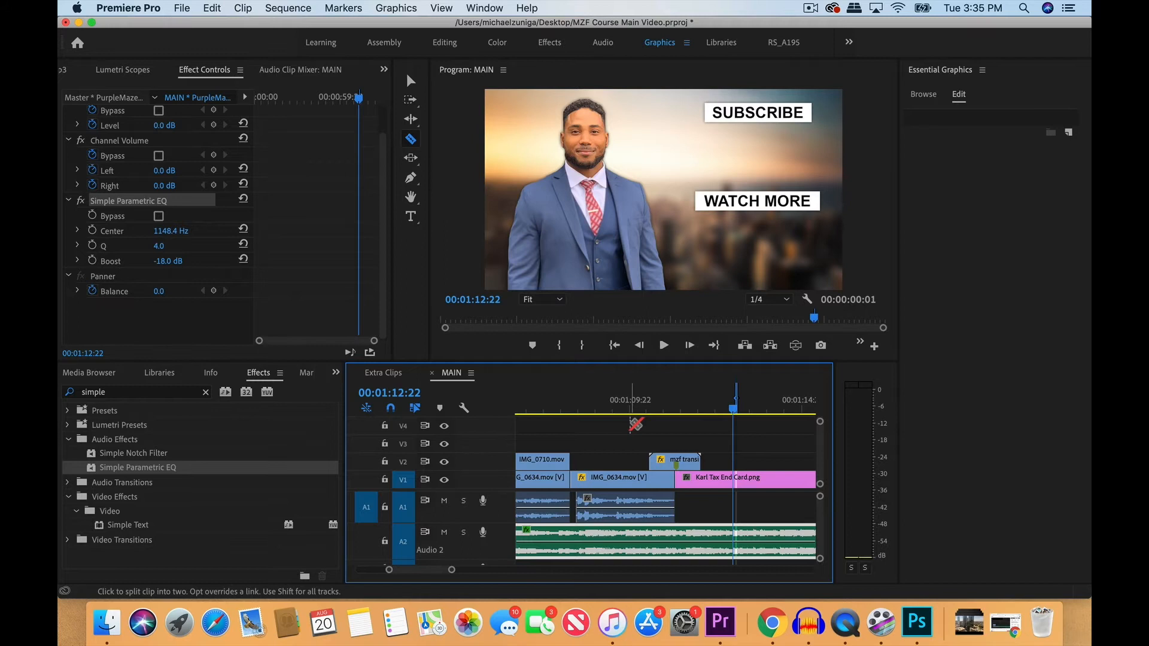
pyautogui.hscroll(3, 634, 426)
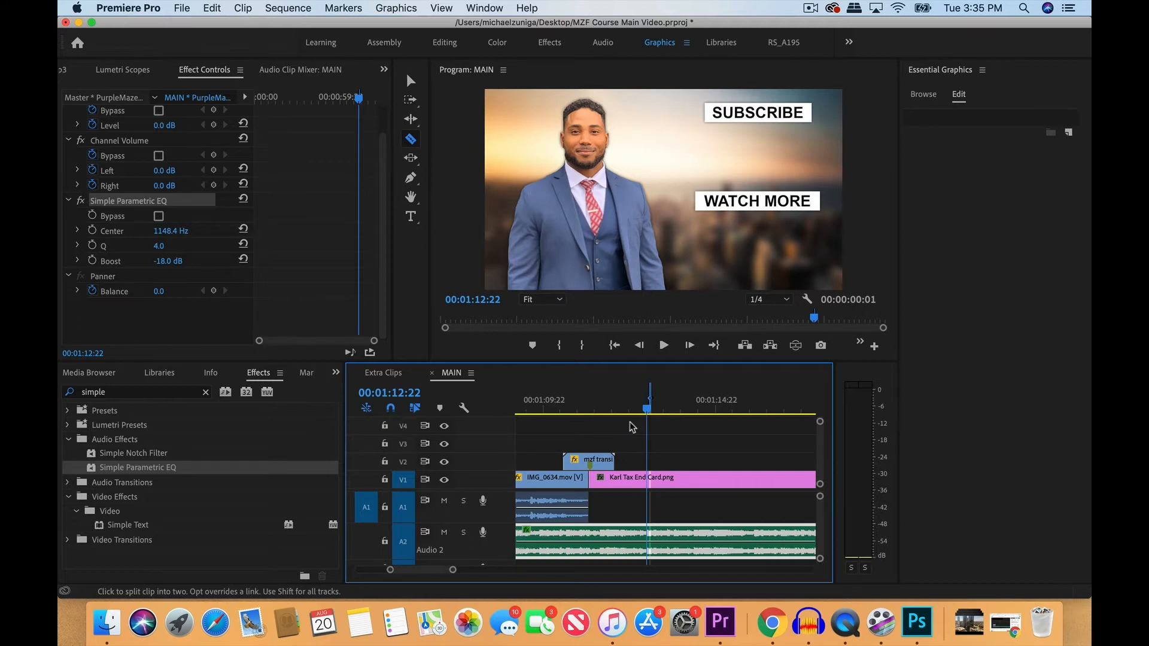
pyautogui.click(596, 539)
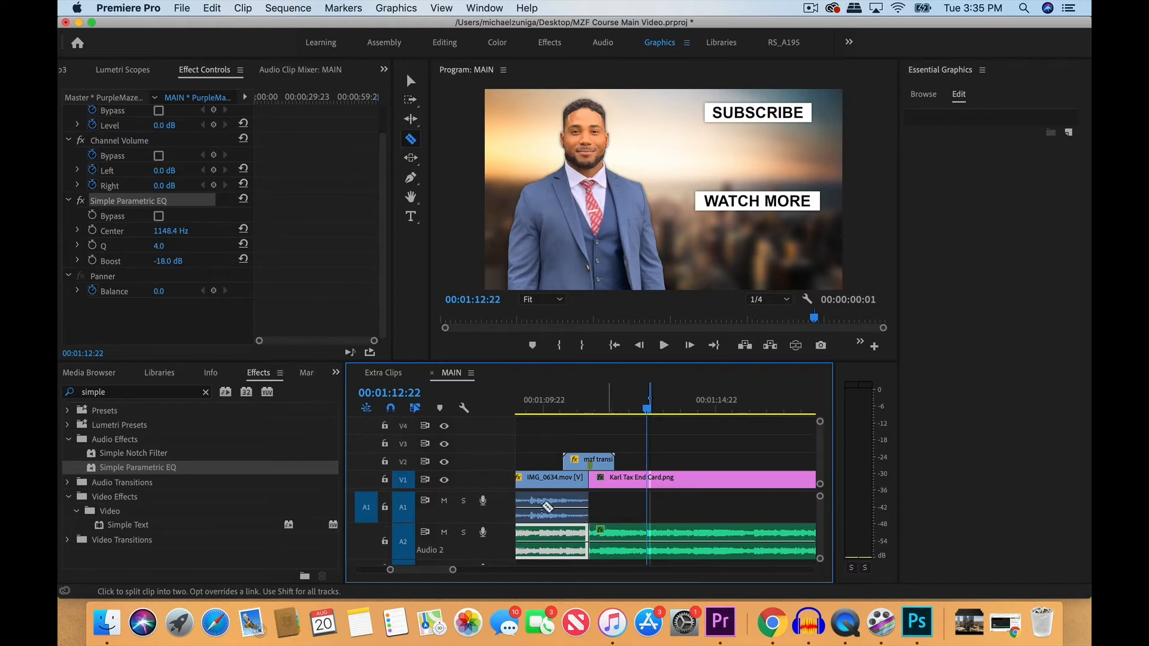
# Step: Apply a Constant Power crossfade to the cut between the two song clips on Audio 2 where the end card begins
pyautogui.click(205, 393)
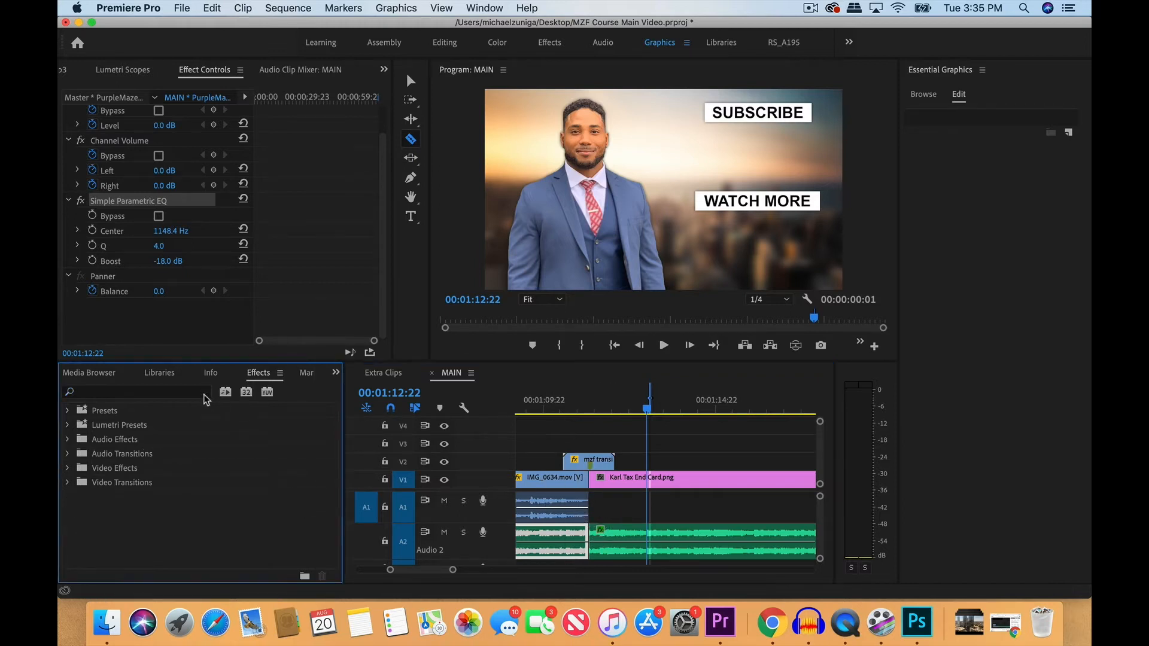
pyautogui.click(73, 455)
pyautogui.click(76, 468)
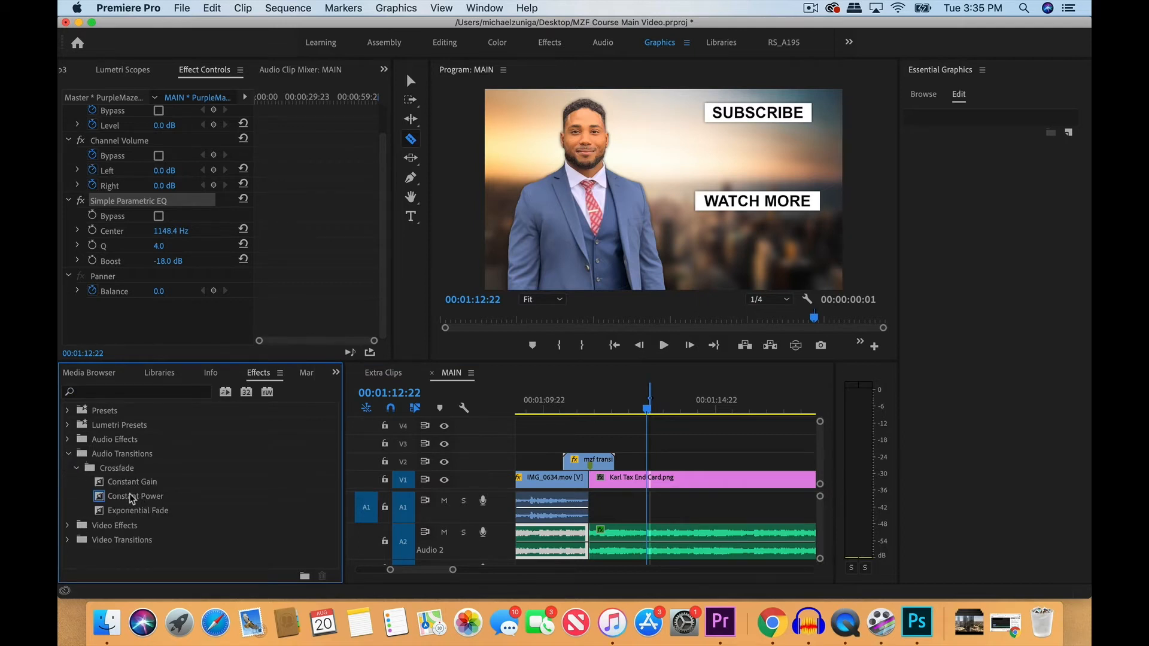
pyautogui.moveTo(130, 502); pyautogui.dragTo(594, 542)
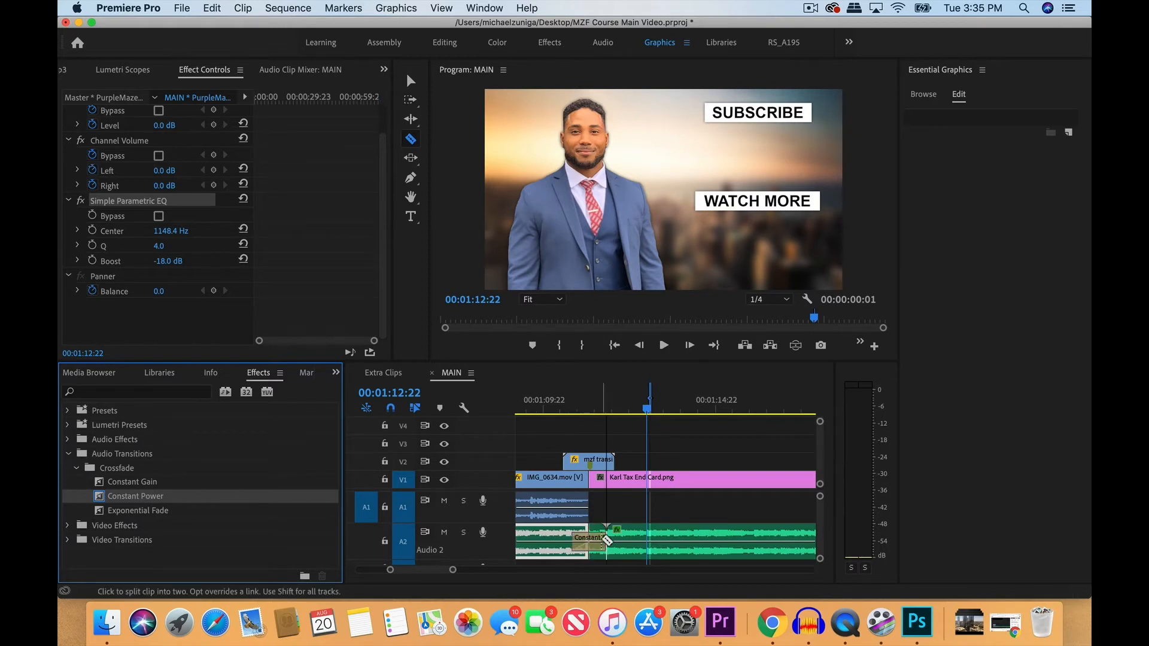
pyautogui.press('v')
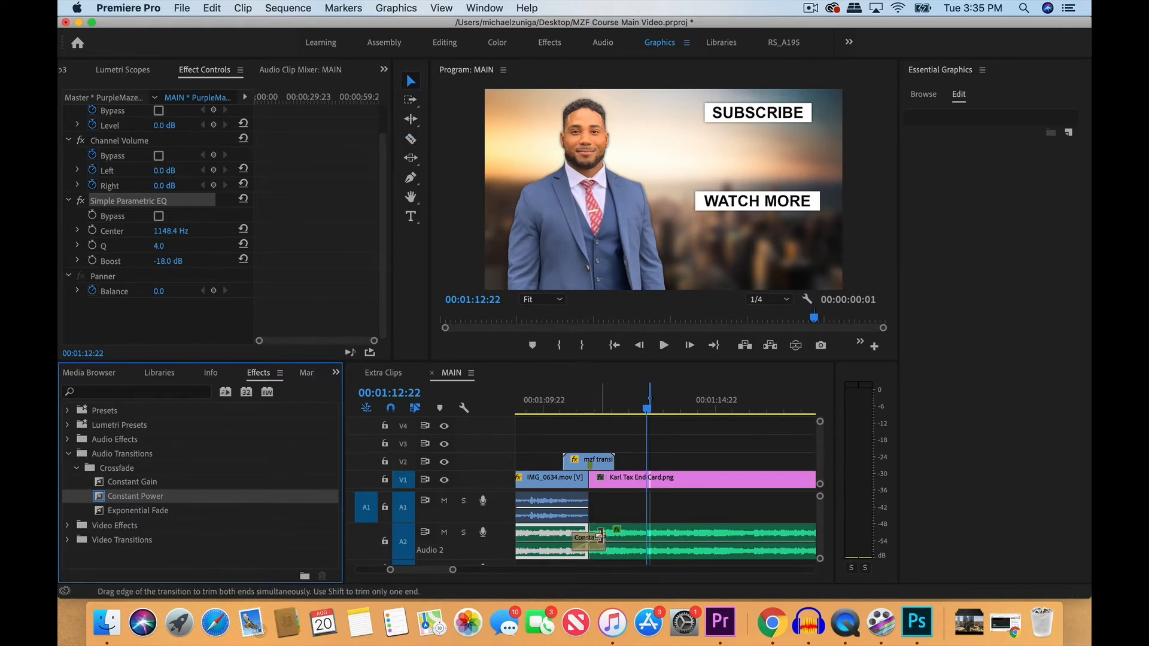
pyautogui.click(601, 537)
# Step: Set the audio gain of the song clip under the end card to -5 dB
pyautogui.press('-')
pyautogui.press('-')
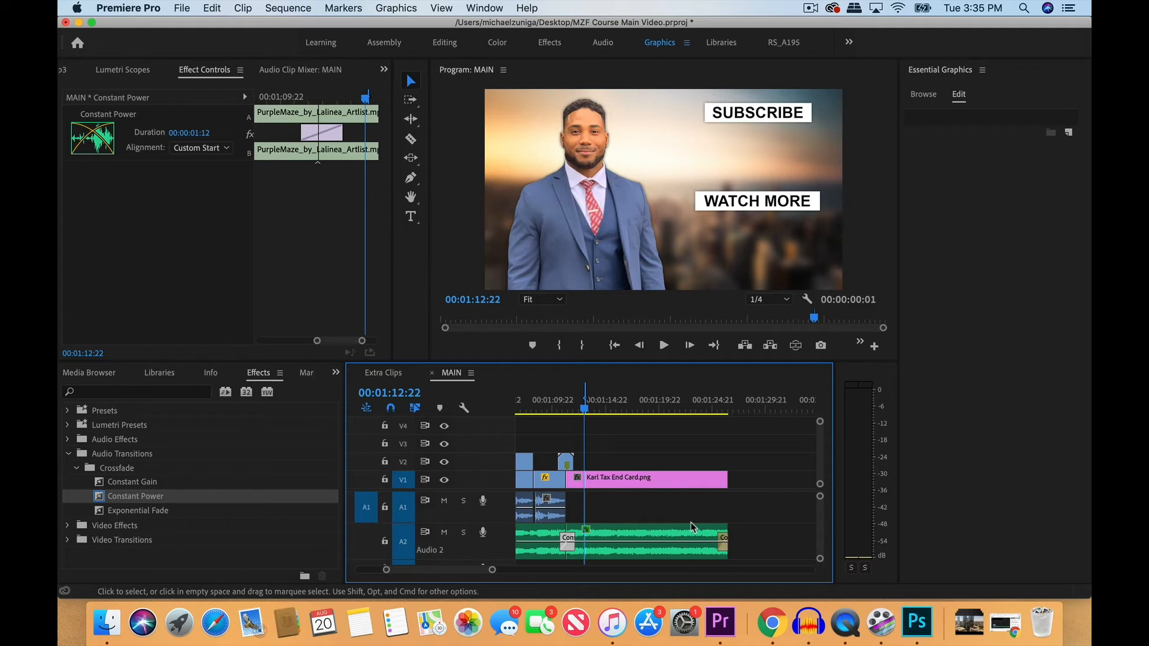
pyautogui.click(612, 537)
pyautogui.click(604, 407)
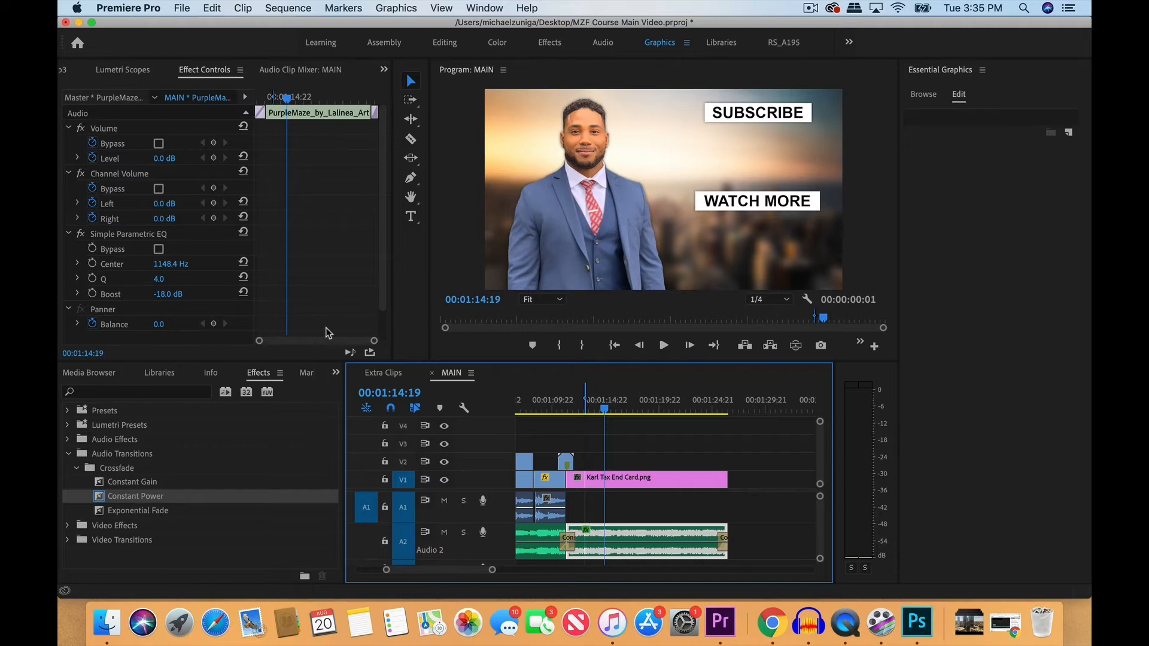
pyautogui.rightClick(623, 535)
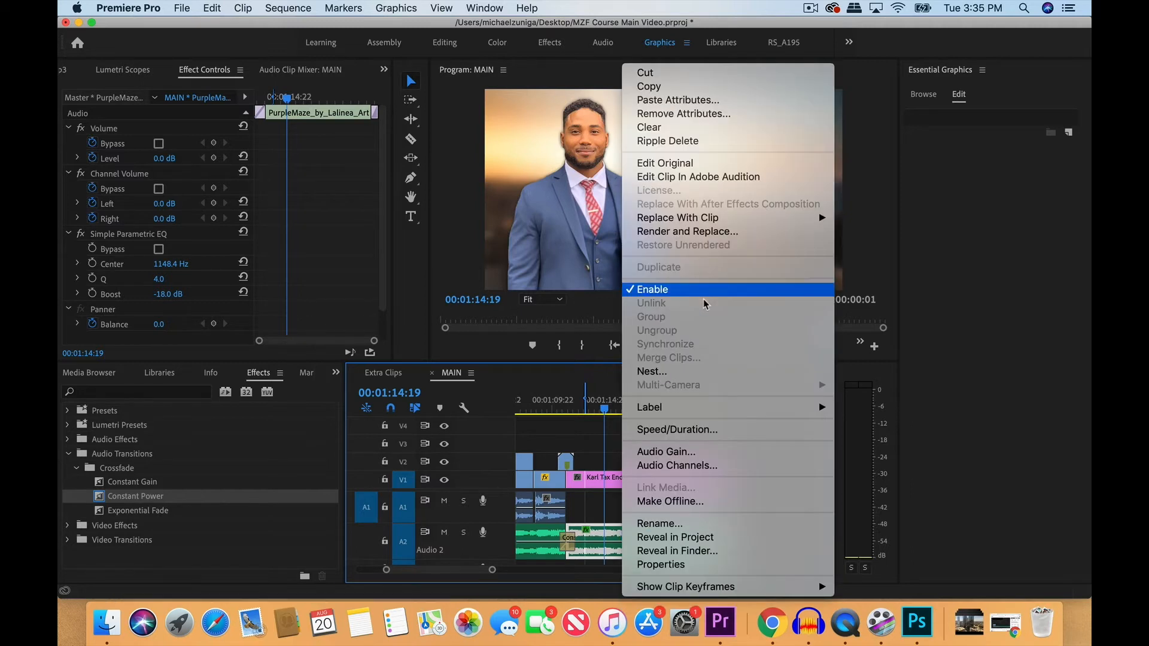
pyautogui.click(692, 457)
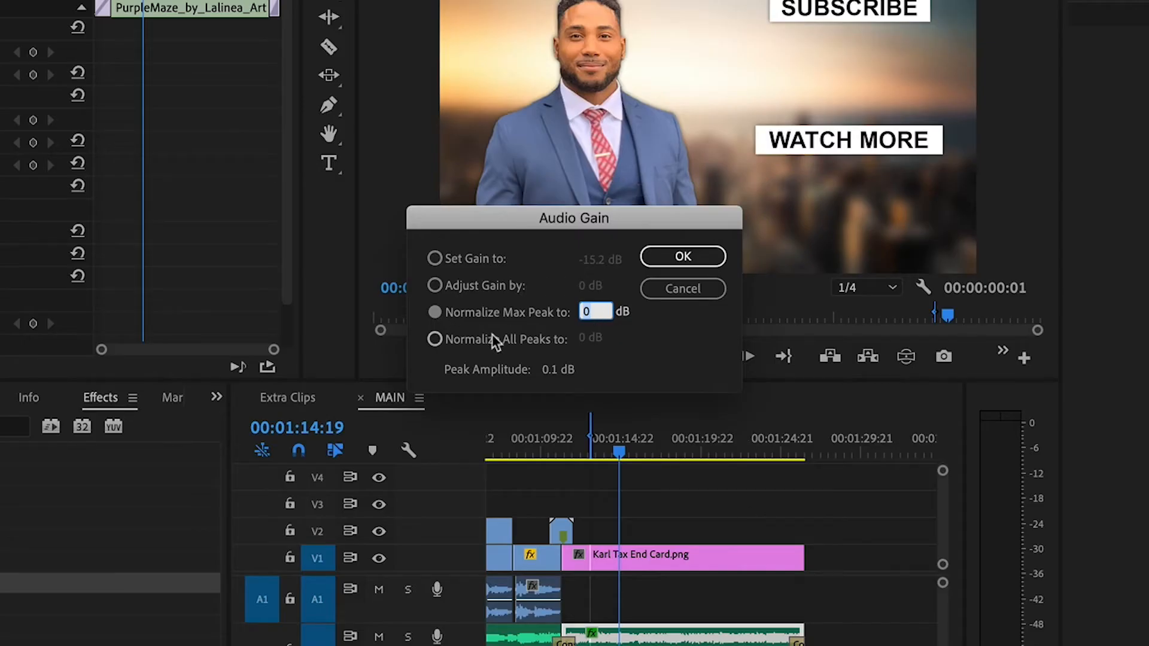
pyautogui.click(471, 258)
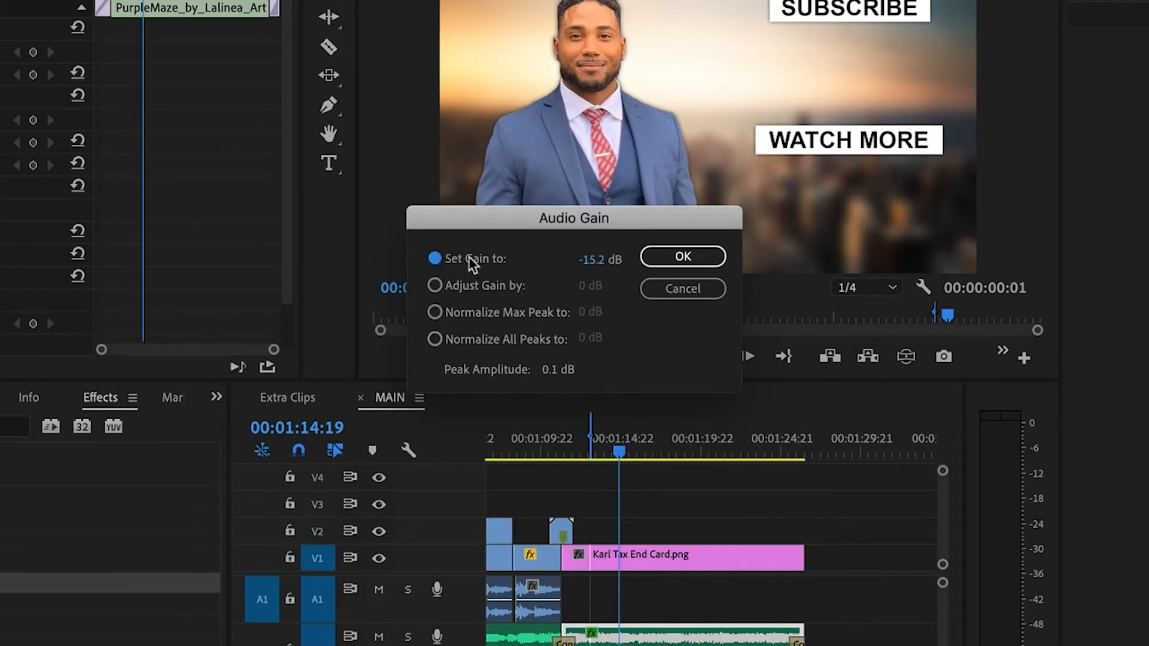
pyautogui.click(606, 261)
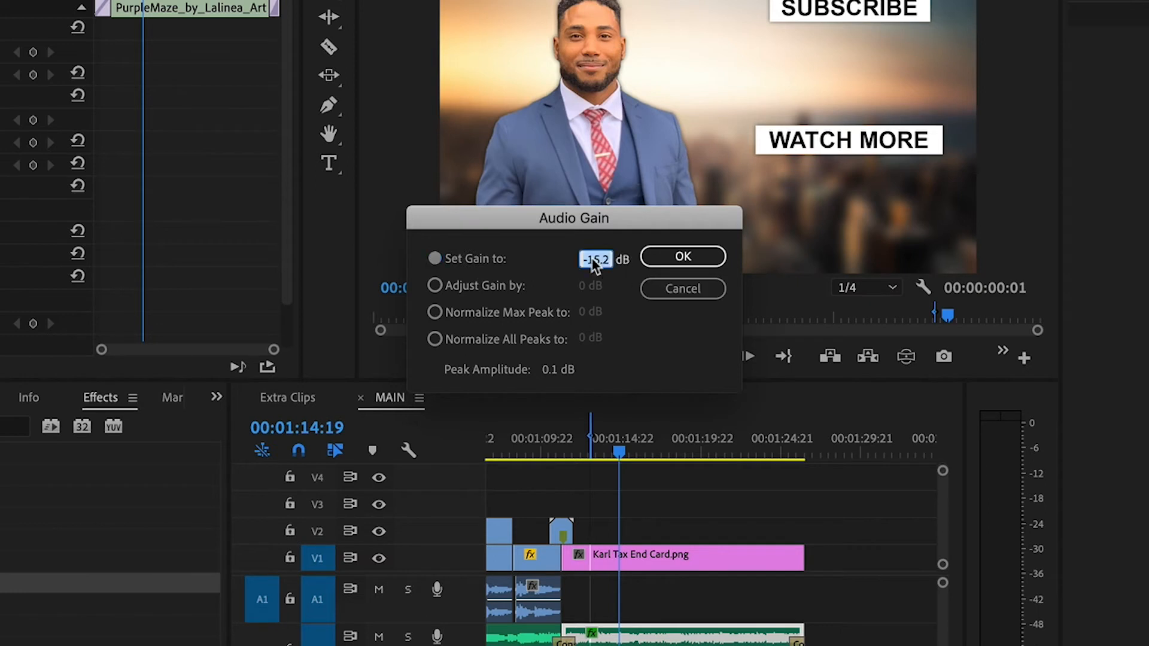
pyautogui.write('-')
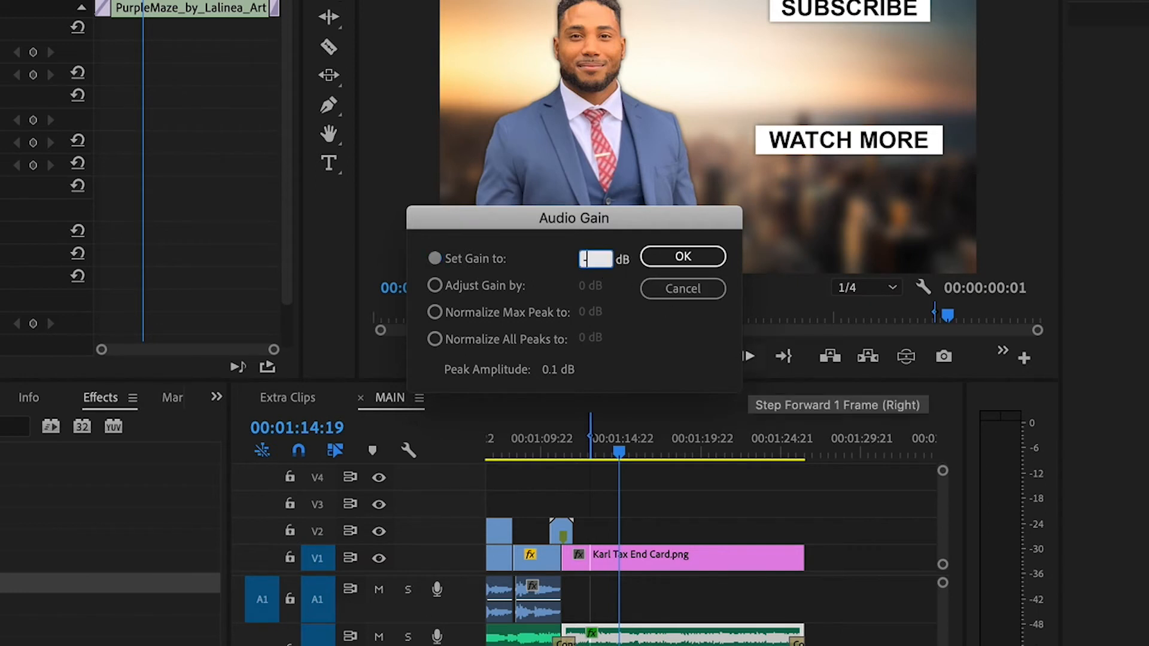
pyautogui.write('5')
pyautogui.press('Return')
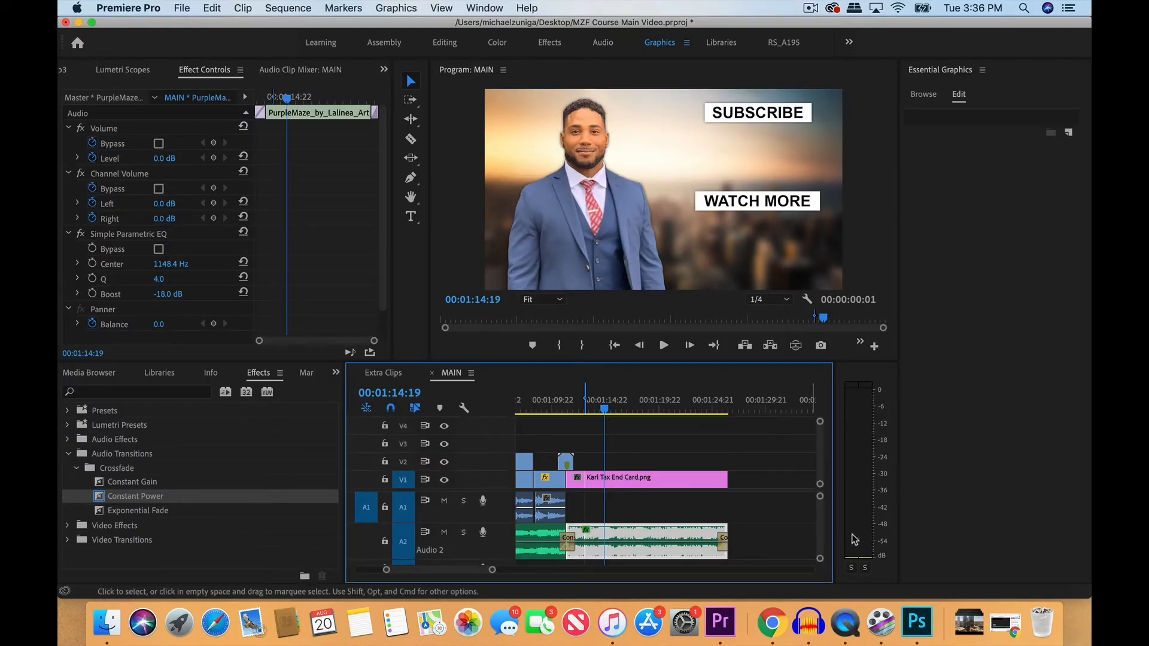
# Step: Play the end card section to check the level of its song clip
pyautogui.press('space')
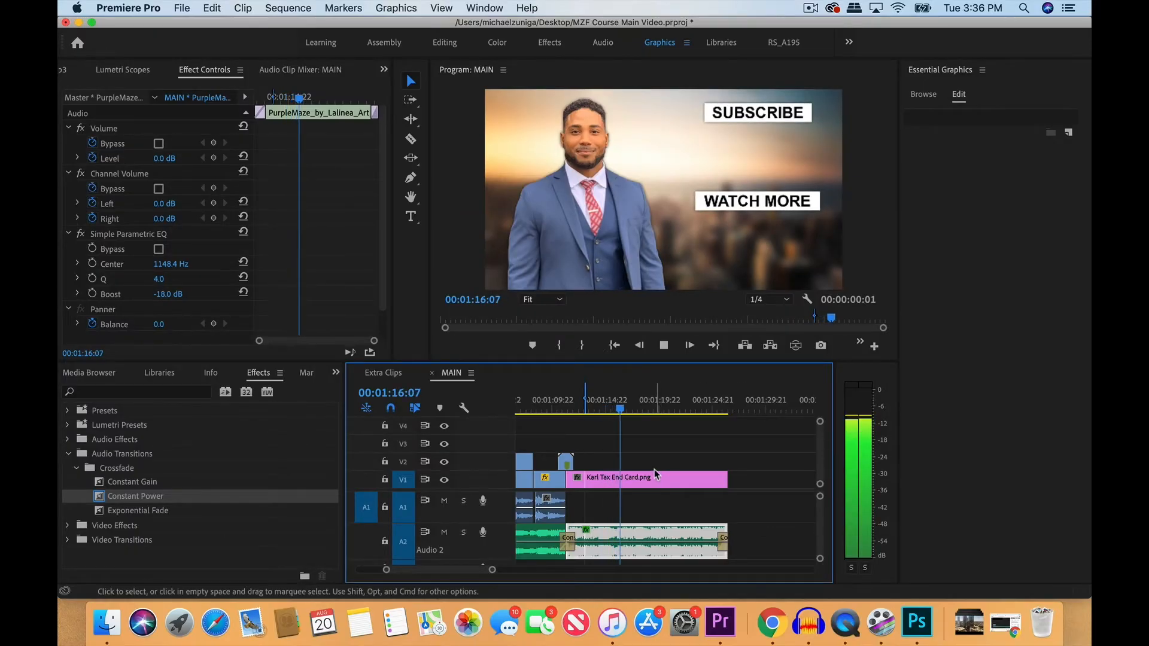
pyautogui.press('space')
pyautogui.click(558, 400)
pyautogui.press('space')
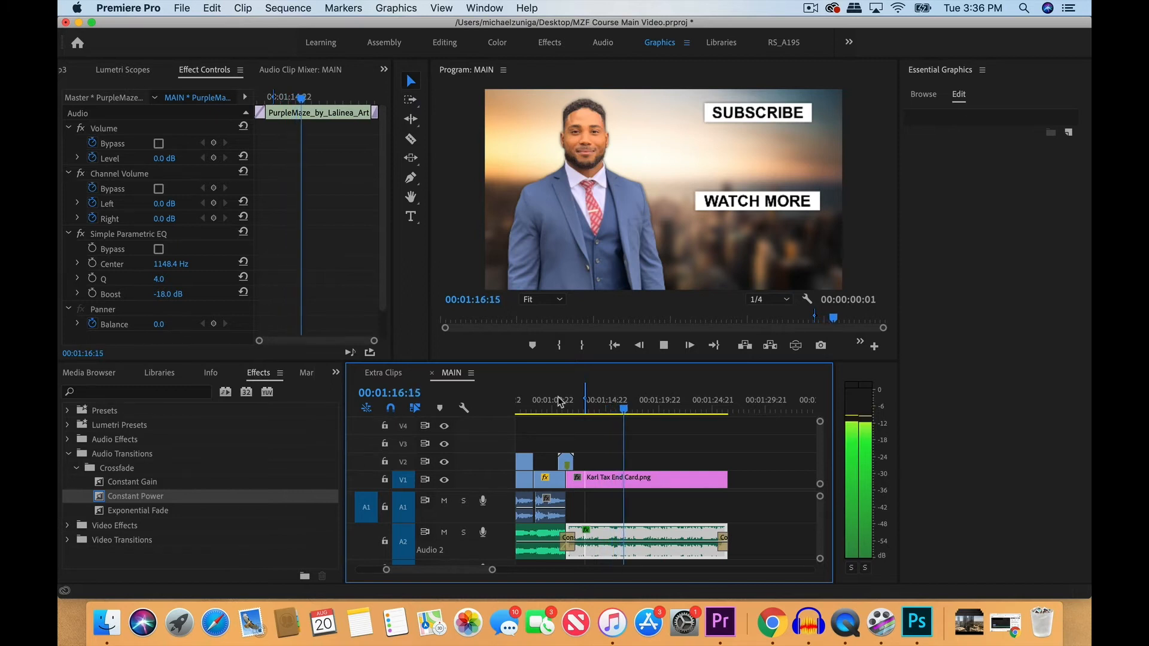
pyautogui.press('space')
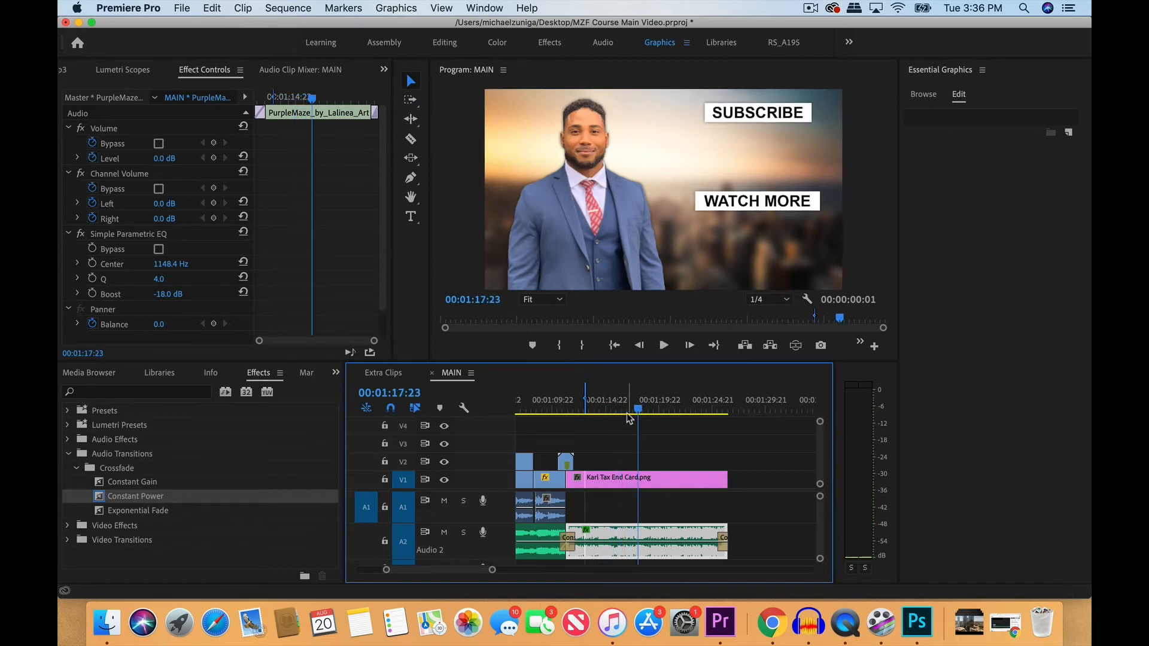
# Step: Play from the last talking clip through the crossfade into the end card to check how the music rises
pyautogui.hscroll(-5, 568, 441)
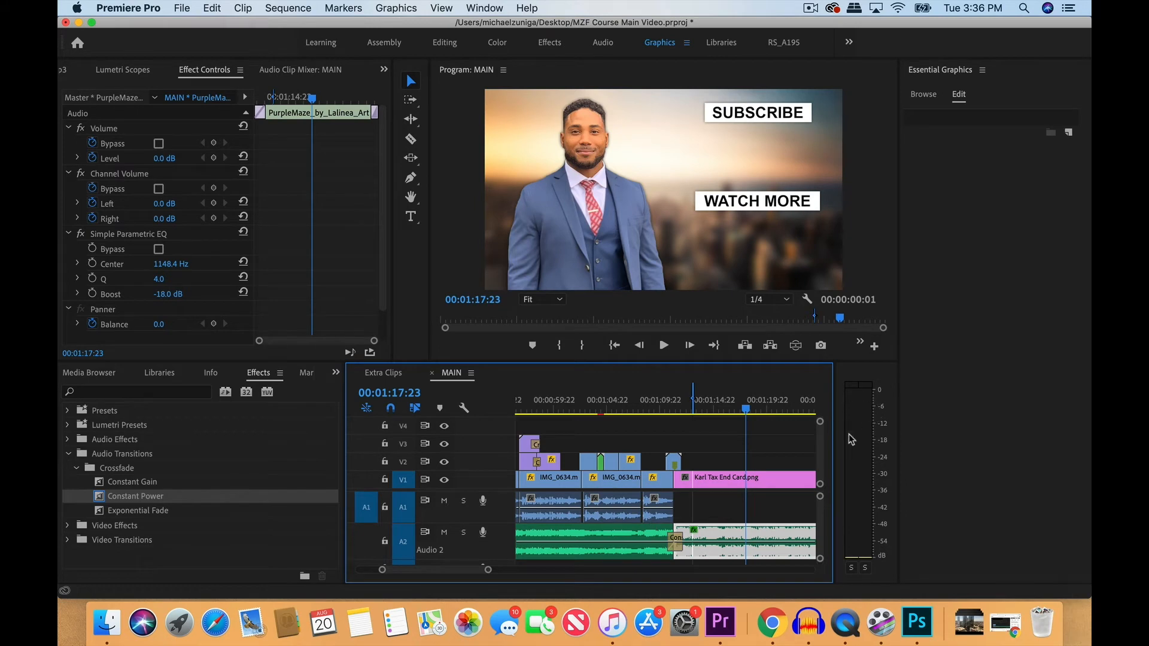
pyautogui.click(633, 405)
pyautogui.press('space')
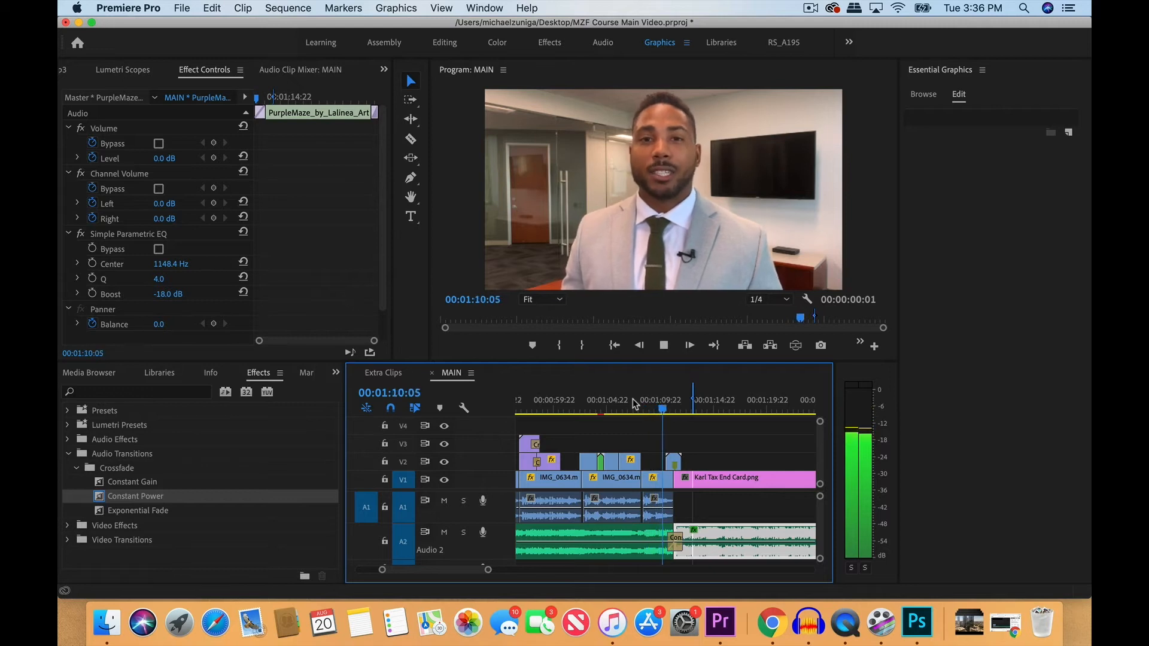
pyautogui.press('space')
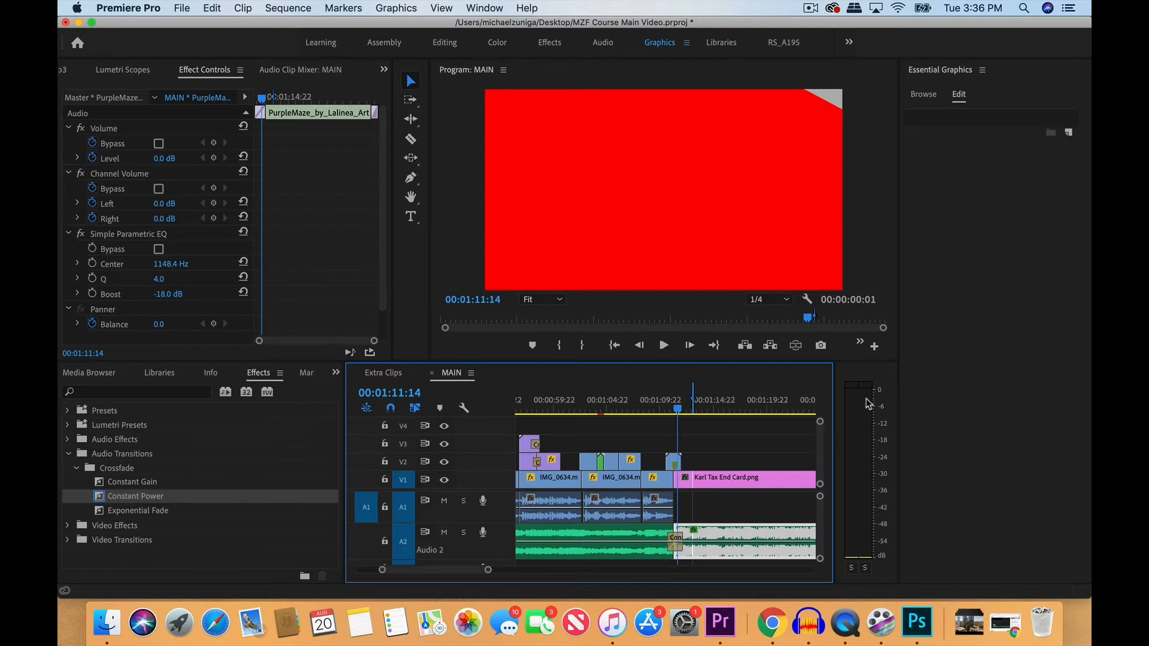
pyautogui.press('space')
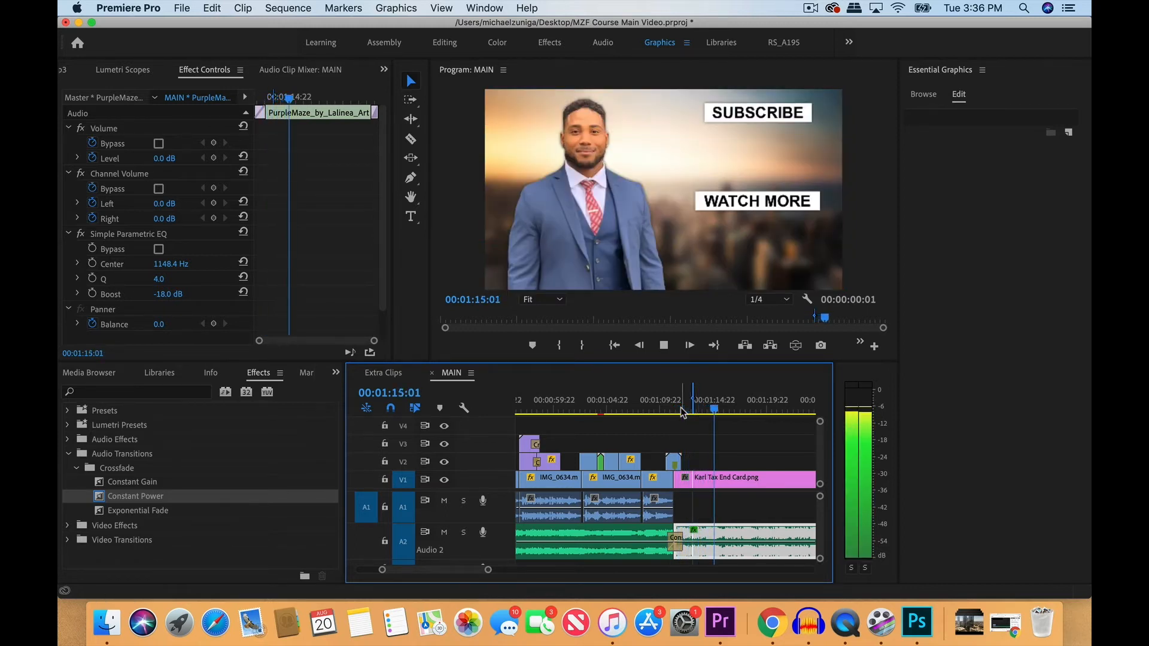
pyautogui.press('space')
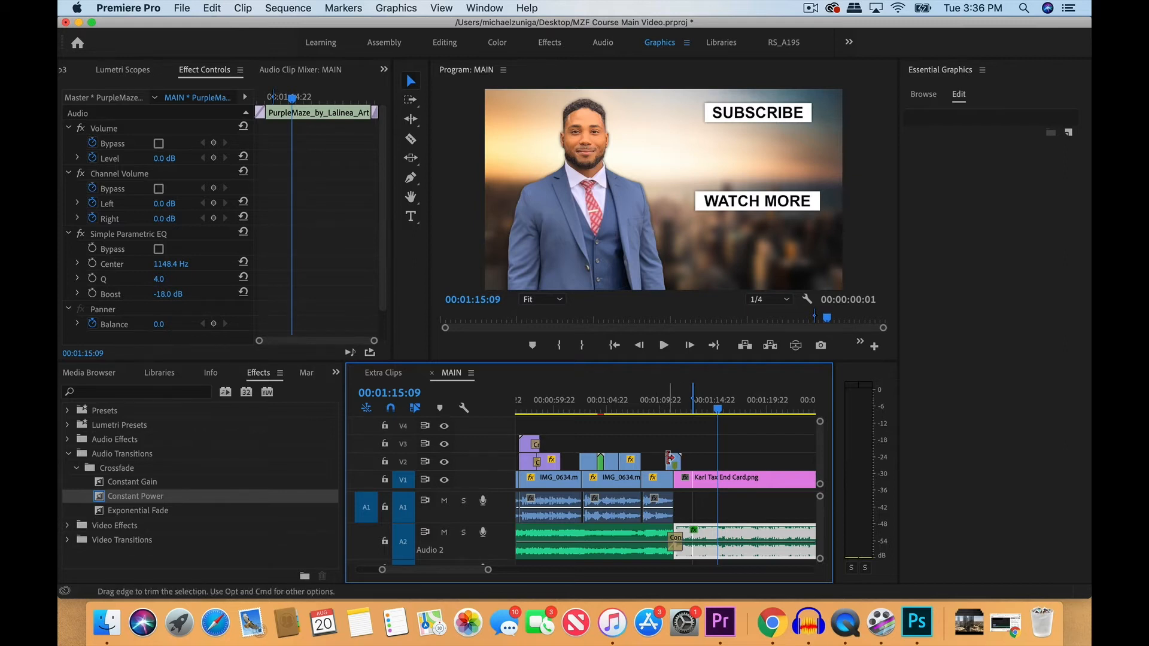
# Step: Return the playhead to the opening of the sequence and increase the height of the Audio 2 track
pyautogui.scroll(-3, 670, 458)
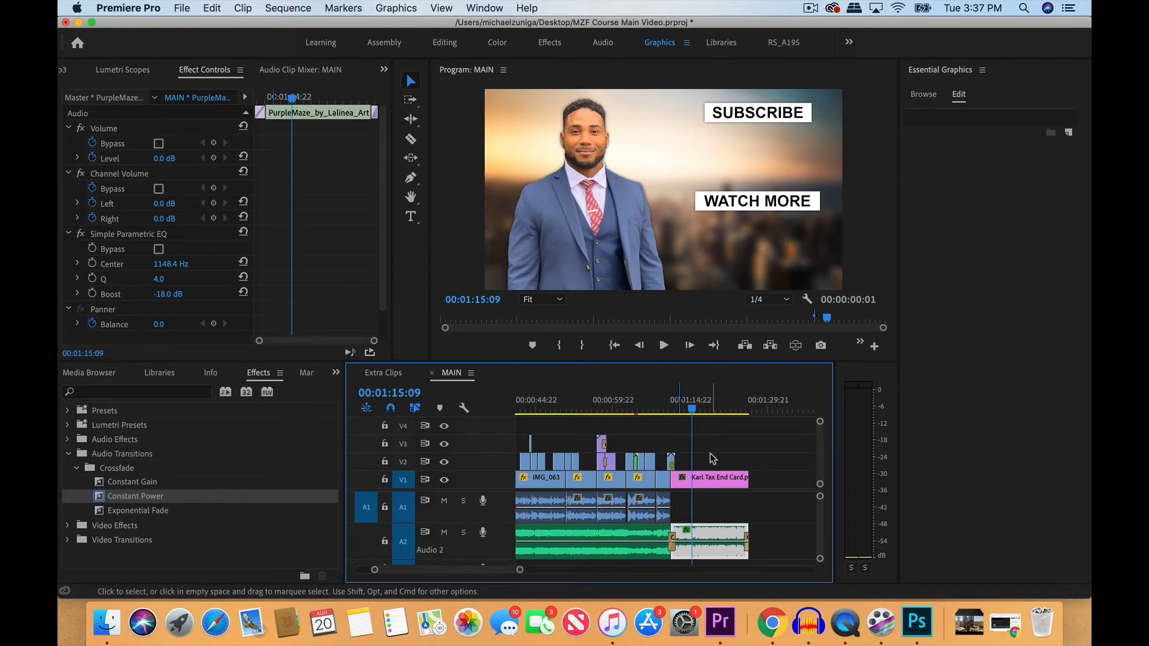
pyautogui.scroll(5, 711, 459)
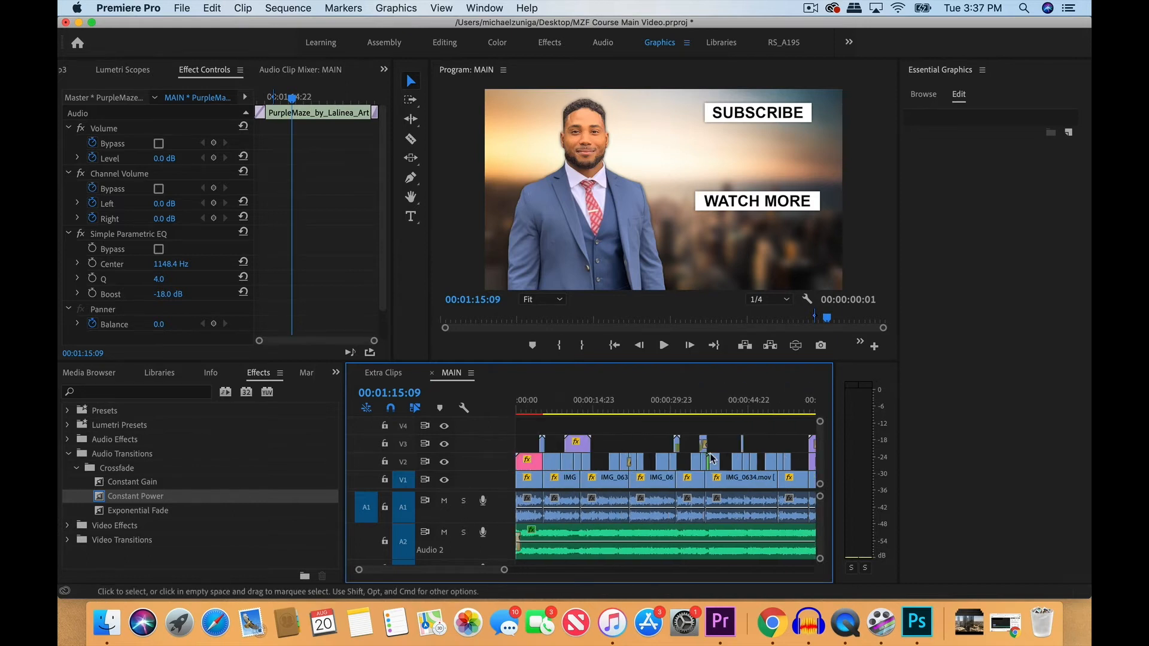
pyautogui.click(521, 407)
pyautogui.scroll(4, 523, 407)
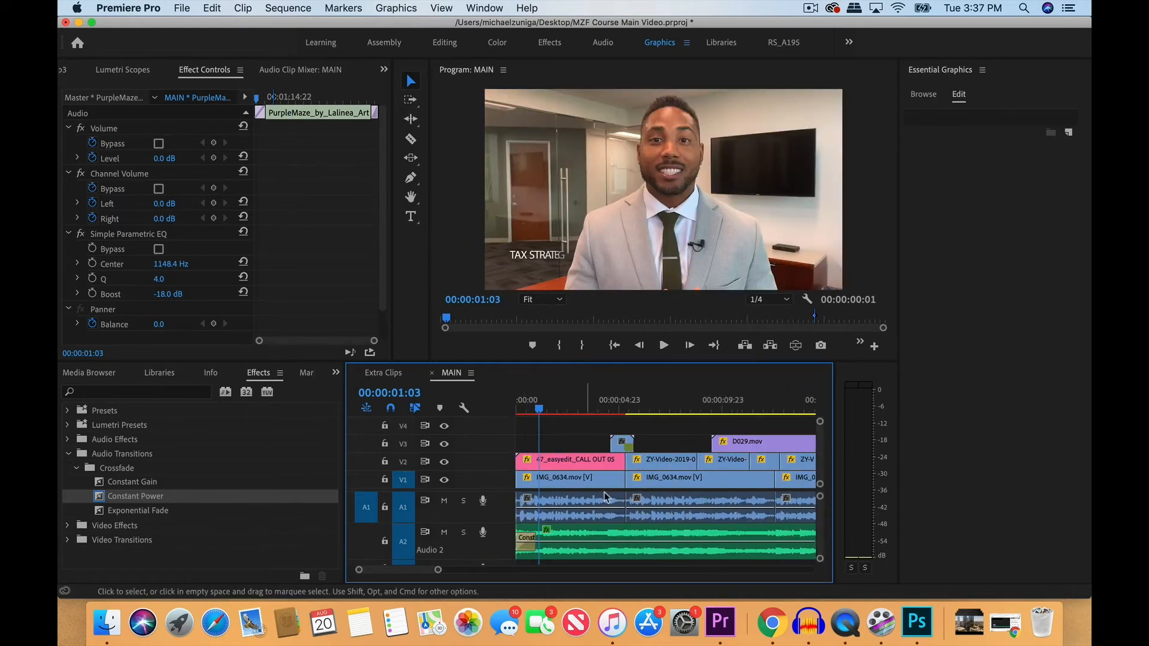
pyautogui.moveTo(500, 560); pyautogui.dragTo(501, 575)
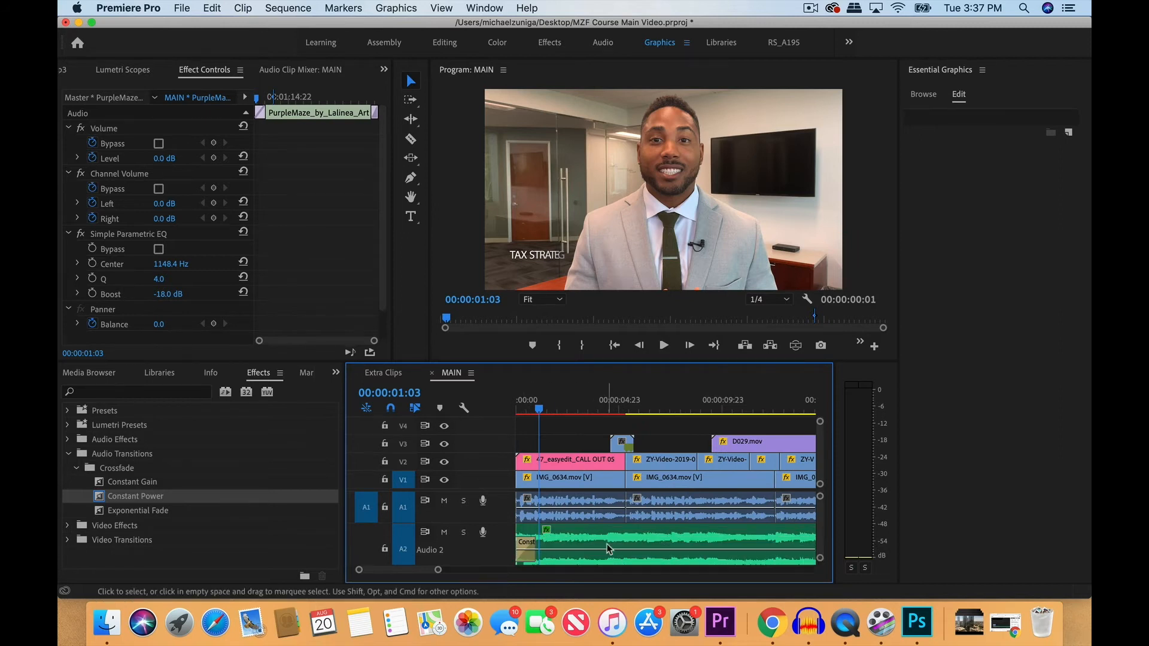
# Step: Play the section under the D029.mov clip to hear the music, and move the playhead back to 00:00:11:19
pyautogui.scroll(-2, 607, 548)
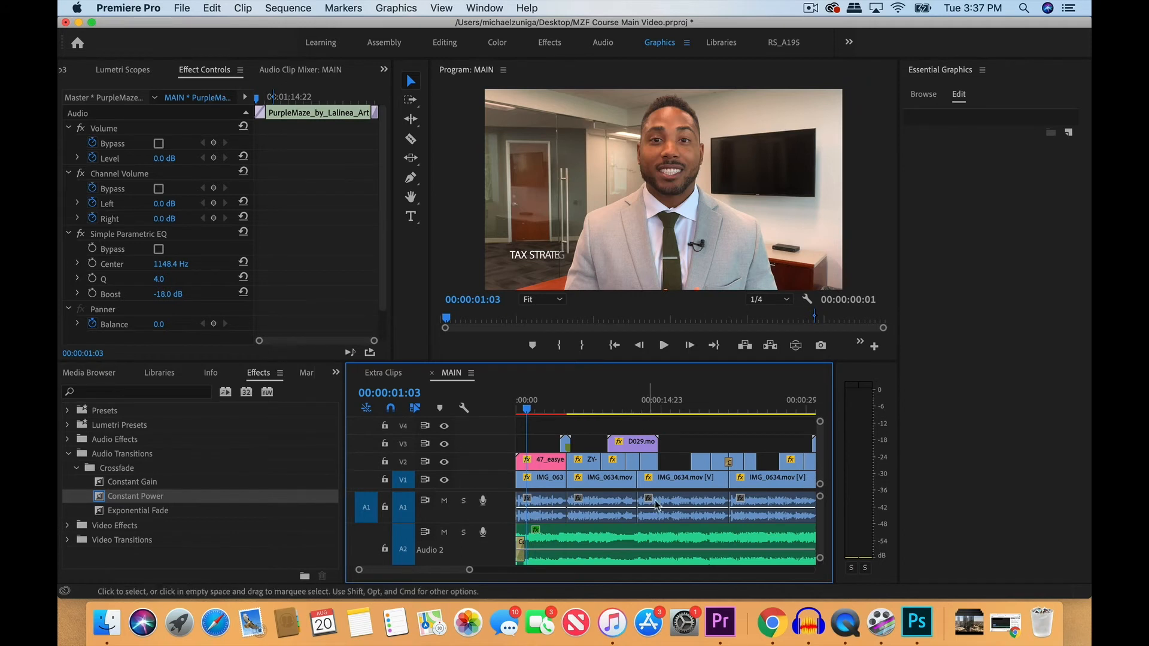
pyautogui.scroll(-2, 628, 529)
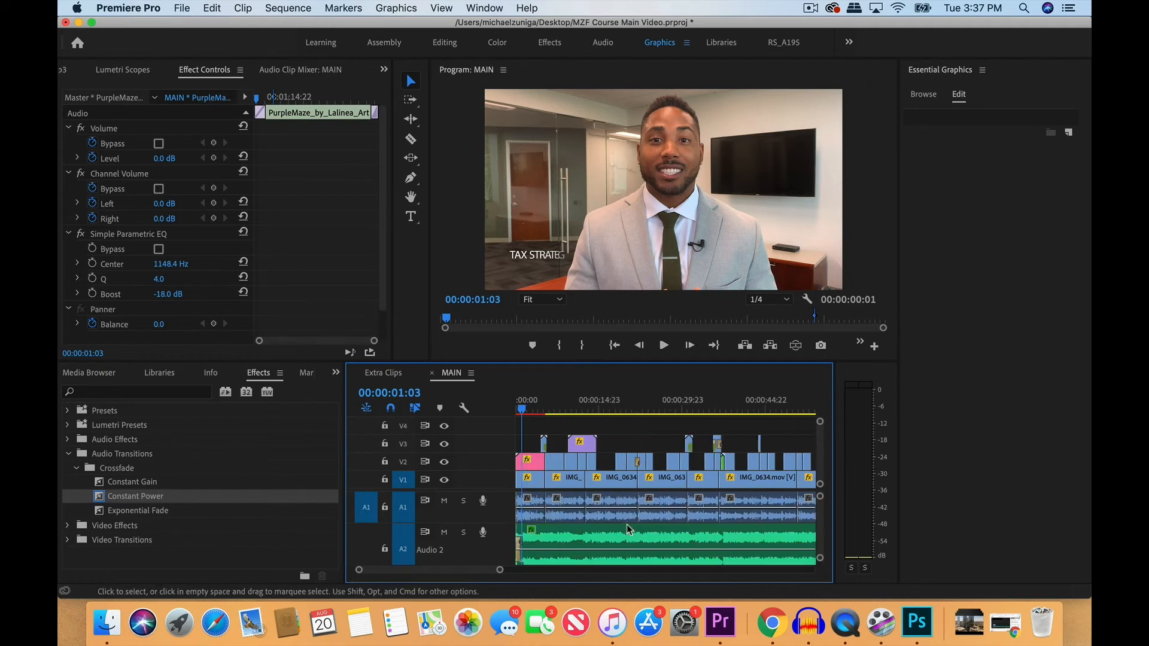
pyautogui.click(576, 409)
pyautogui.press('space')
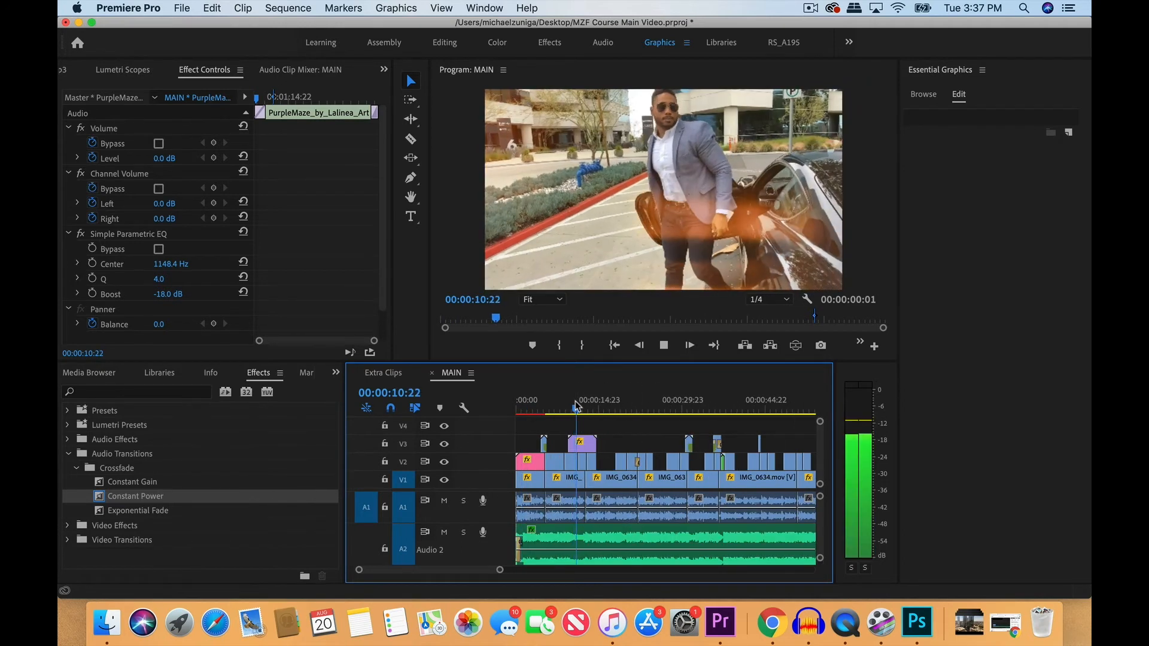
pyautogui.click(576, 403)
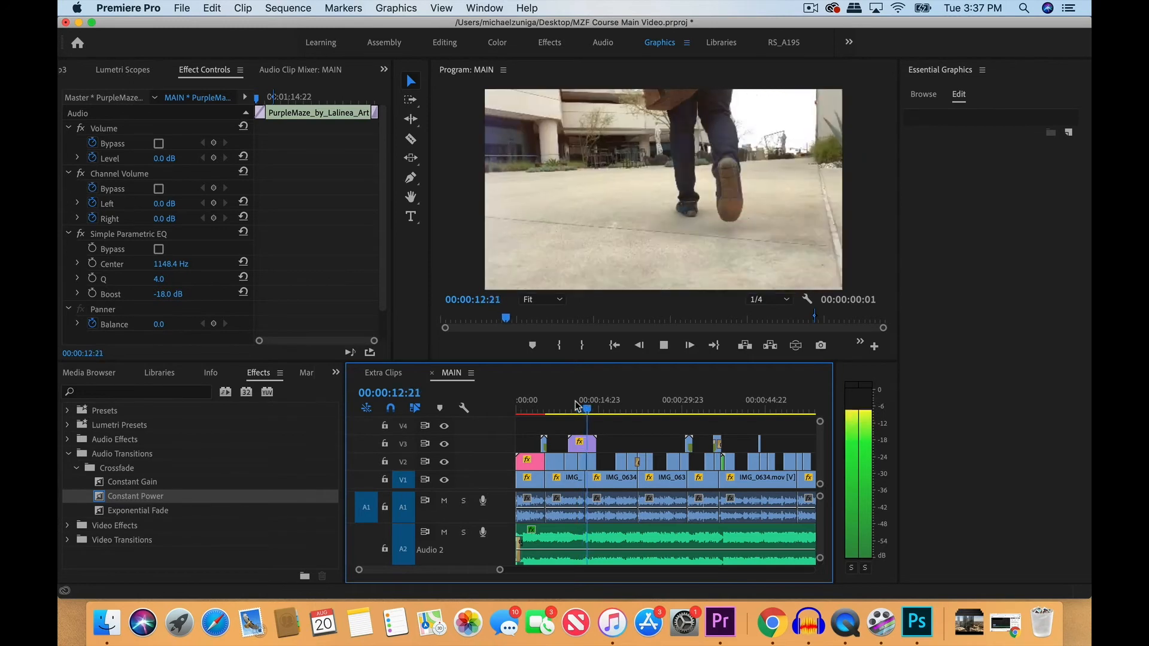
pyautogui.press('space')
pyautogui.press('Left')
pyautogui.press('Left')
pyautogui.press('Left')
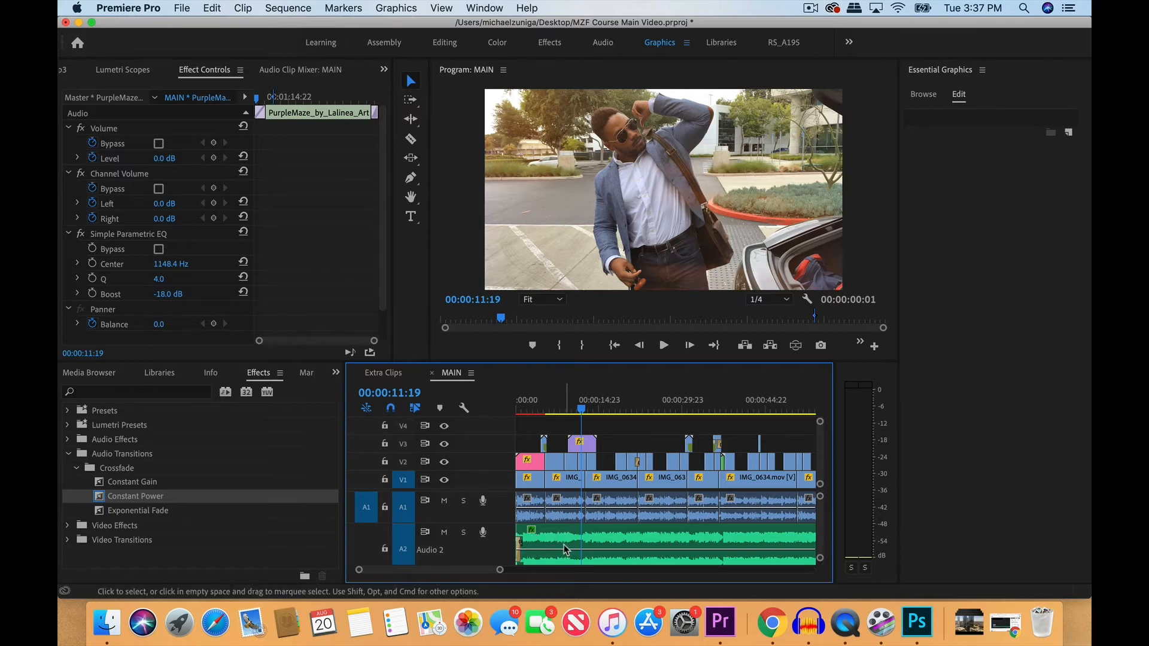
# Step: Play the opening of the sequence and the D029.mov section to compare the music level against the voice
pyautogui.press('=')
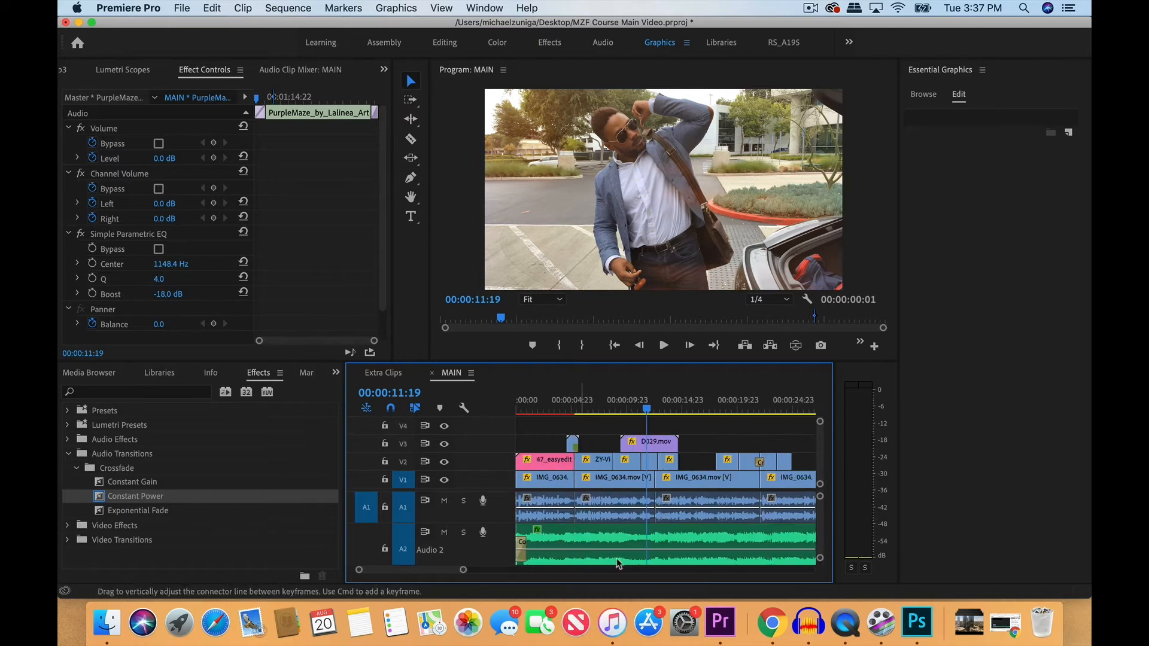
pyautogui.click(519, 409)
pyautogui.press('space')
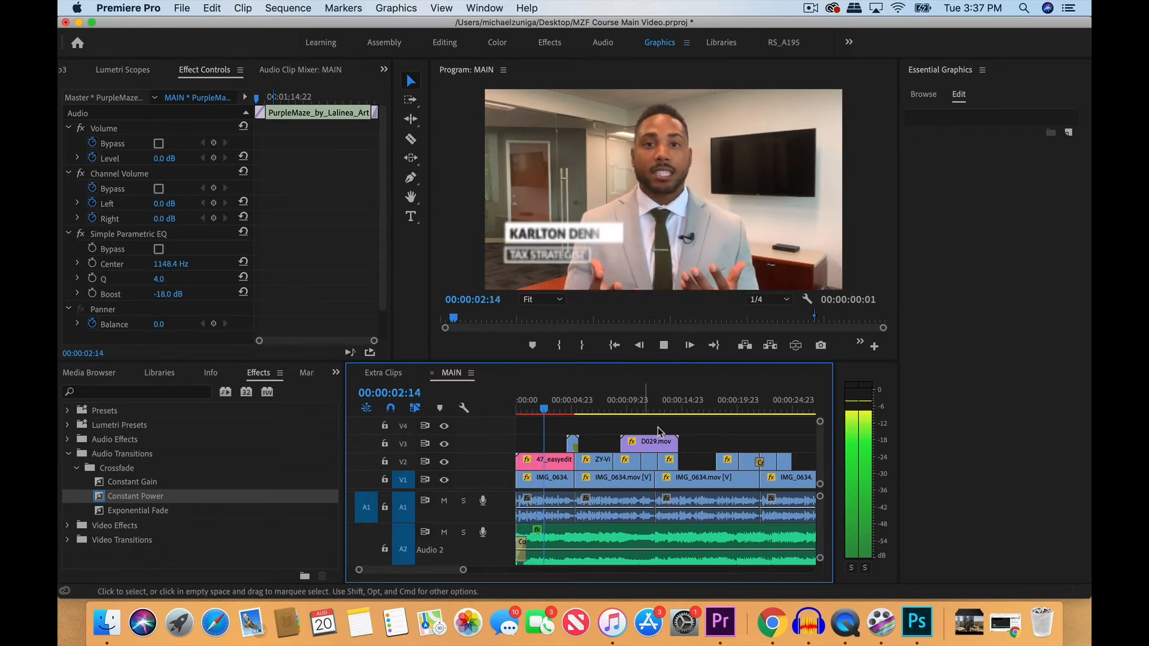
pyautogui.click(617, 406)
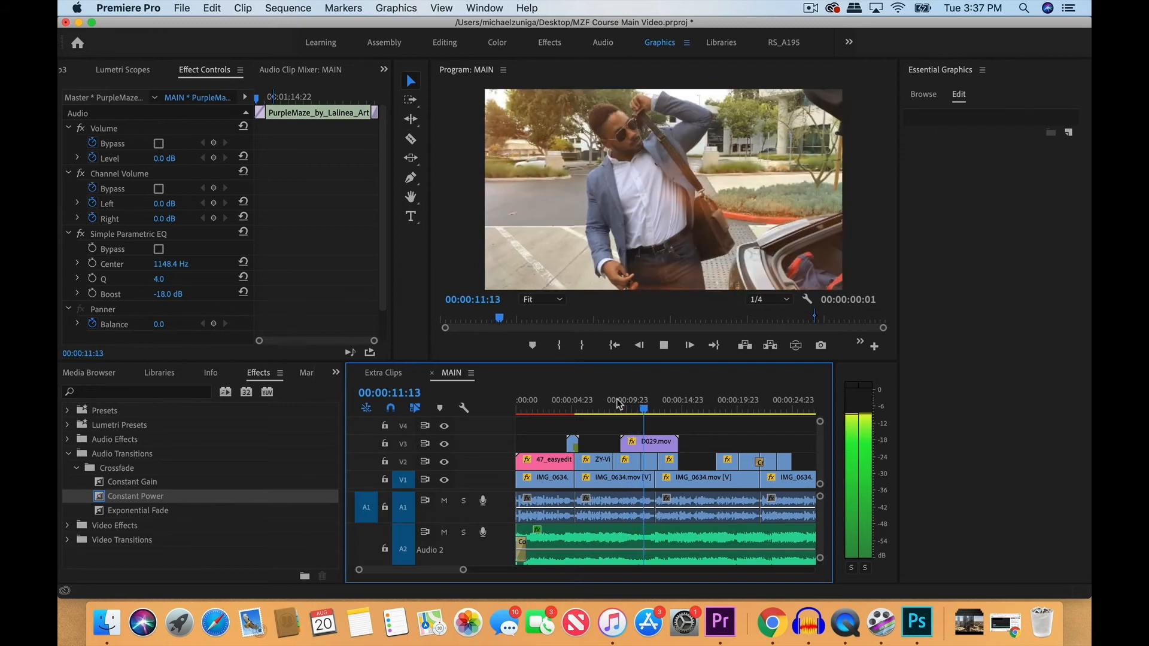
pyautogui.press('space')
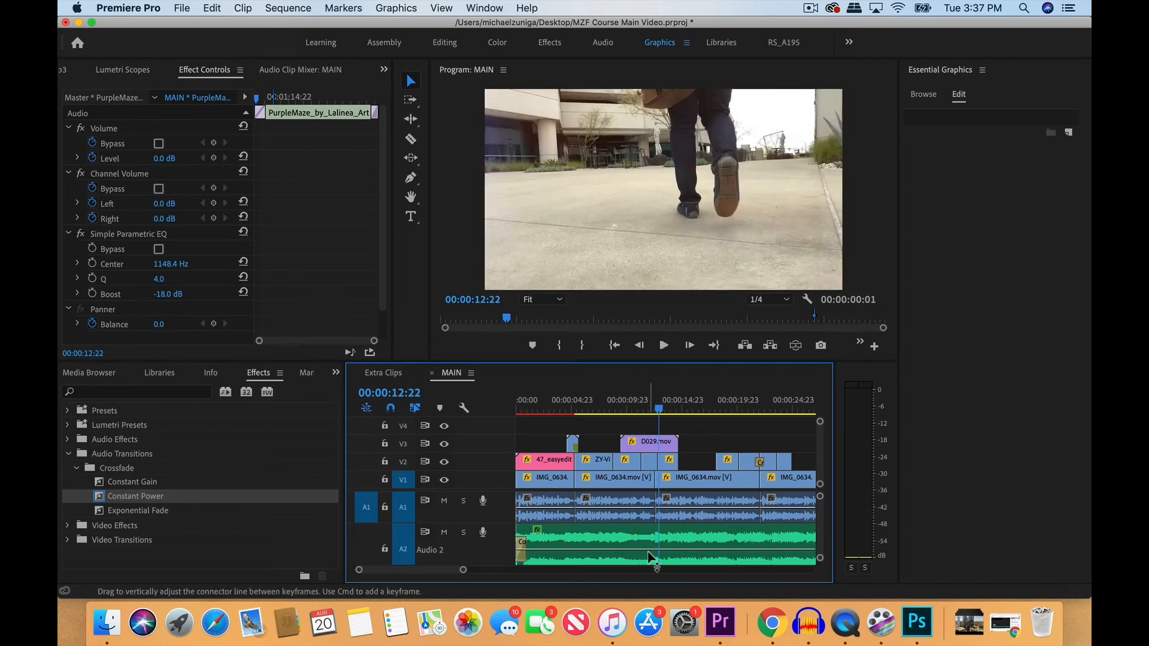
# Step: Add volume keyframes to the Audio 2 song around 00:00:11:20 with the Pen tool, raising the level before them to 2 dB
pyautogui.scroll(-1, 650, 535)
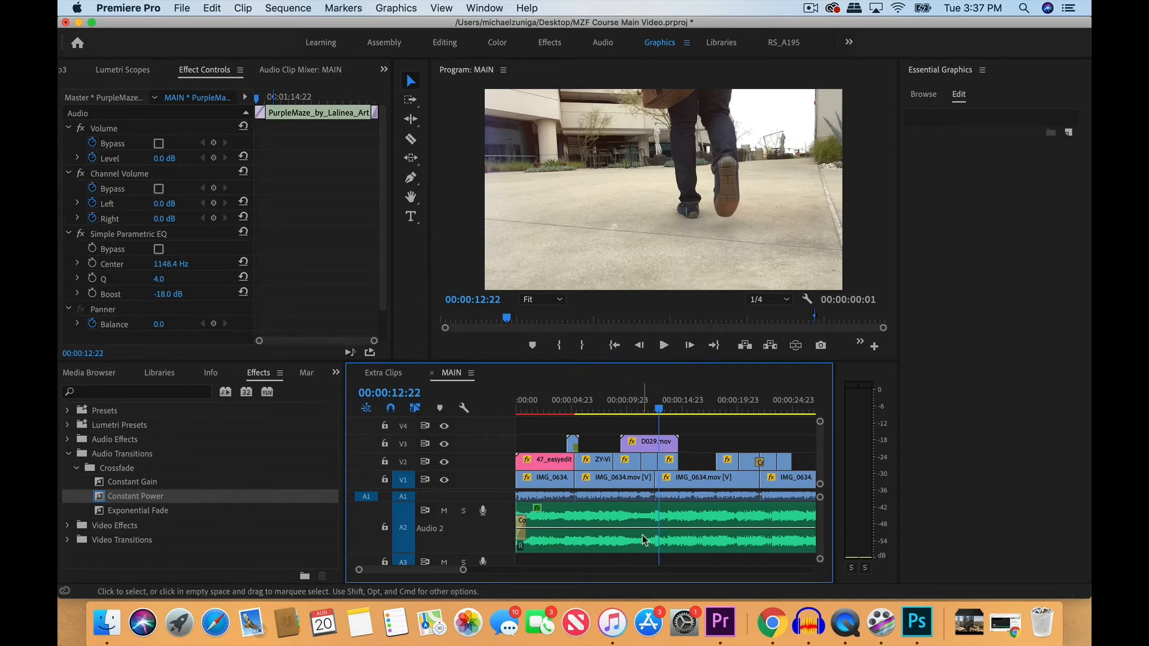
pyautogui.click(647, 406)
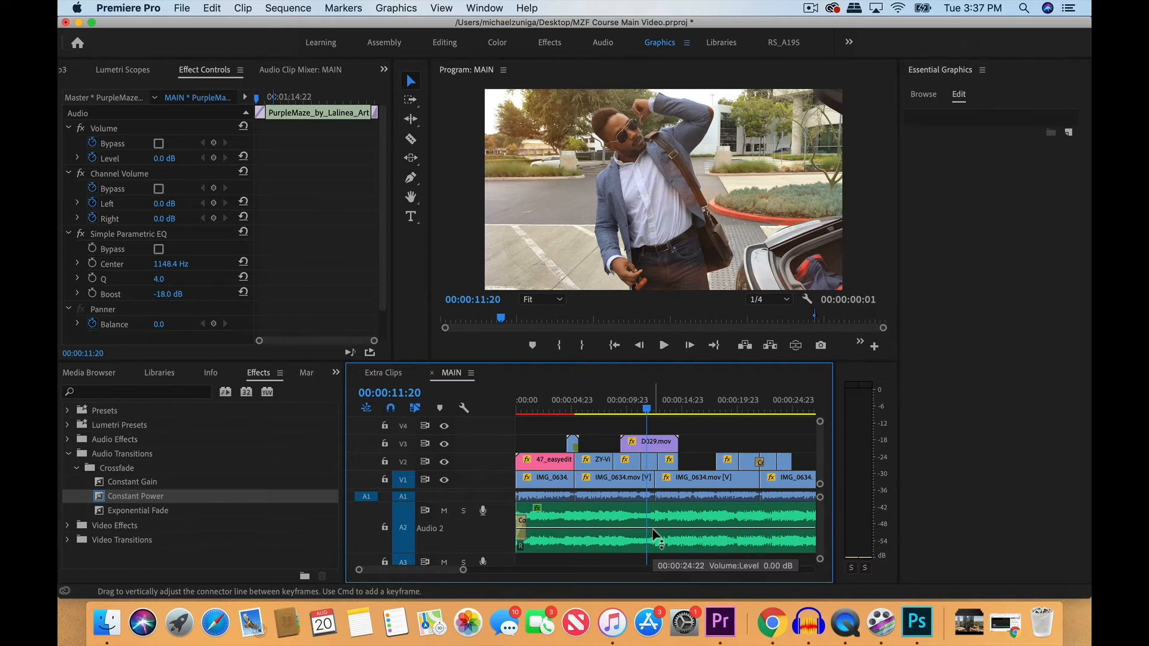
pyautogui.press('p')
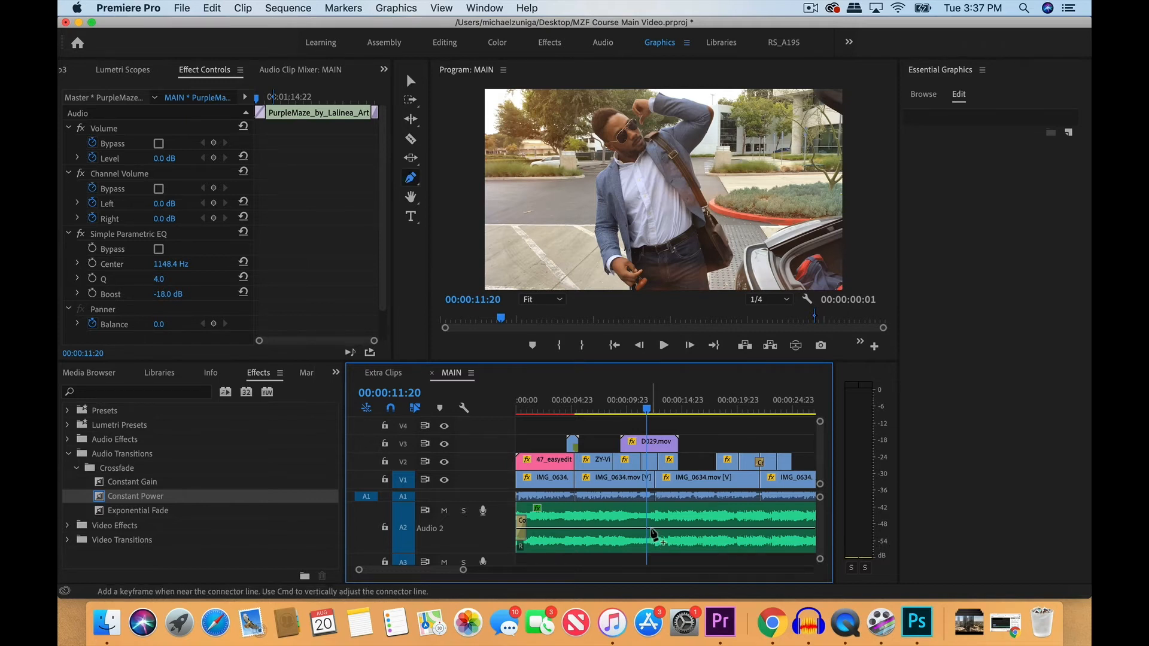
pyautogui.click(652, 531)
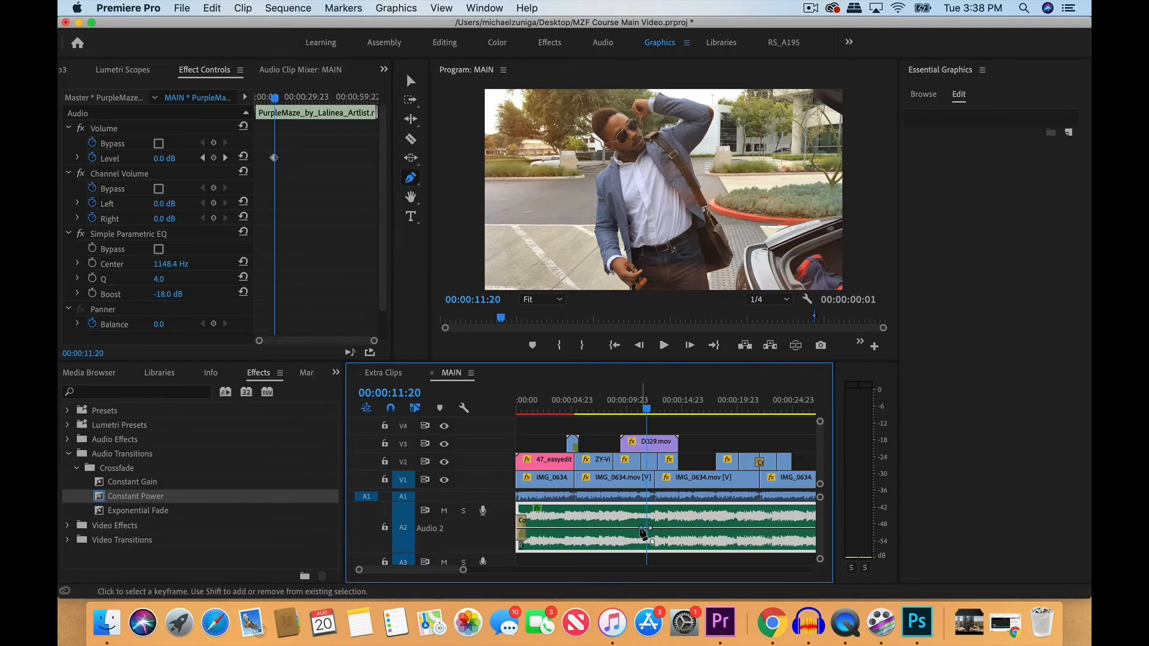
pyautogui.moveTo(641, 529); pyautogui.dragTo(641, 518)
# Step: Play the sequence from its opening to hear the raised music level
pyautogui.click(513, 395)
pyautogui.click(522, 411)
pyautogui.press('space')
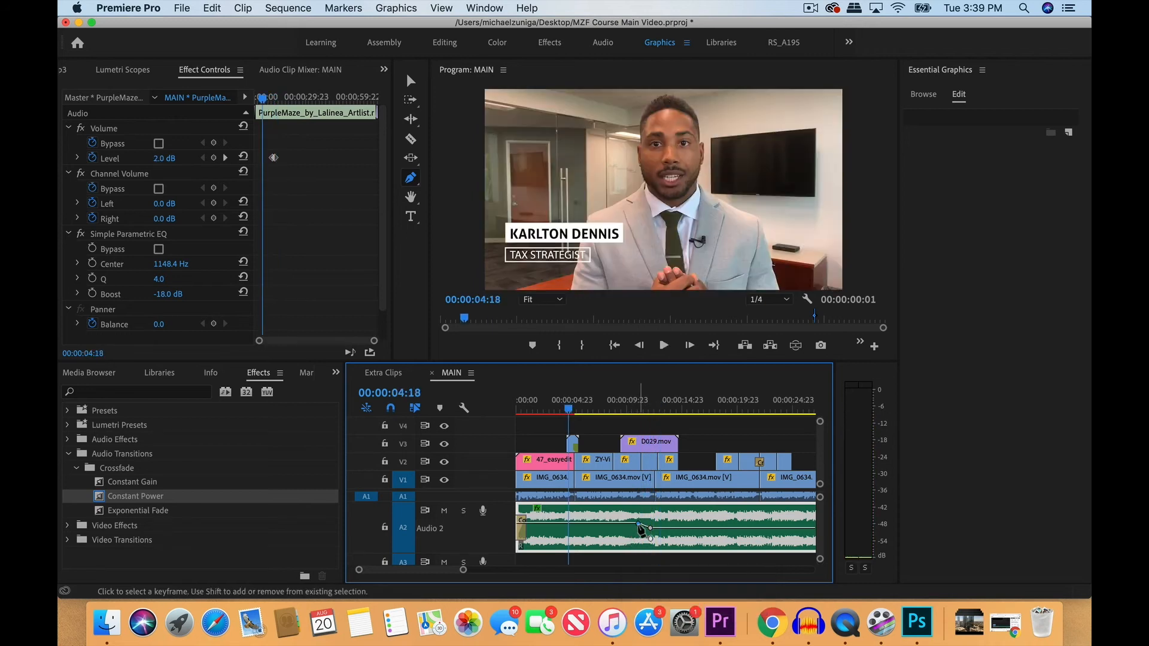
# Step: Smooth the song's volume drop with an earlier starting keyframe and a middle keyframe, and raise the opening level to 2.5 dB
pyautogui.moveTo(637, 523); pyautogui.dragTo(628, 524)
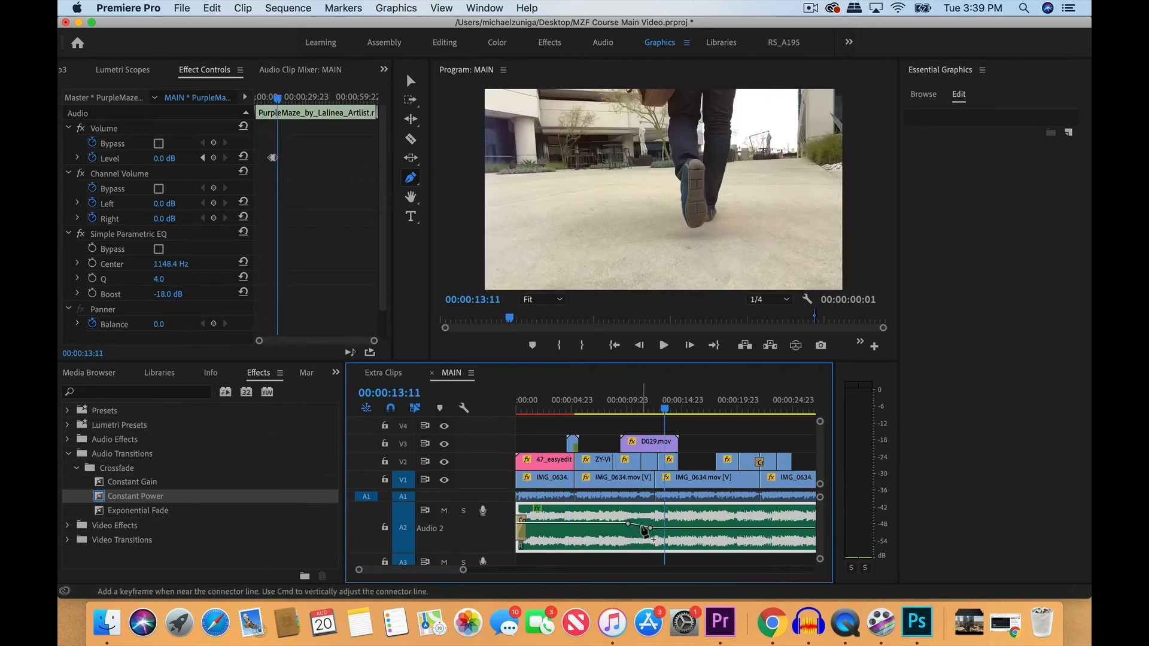
pyautogui.moveTo(649, 529); pyautogui.dragTo(645, 527)
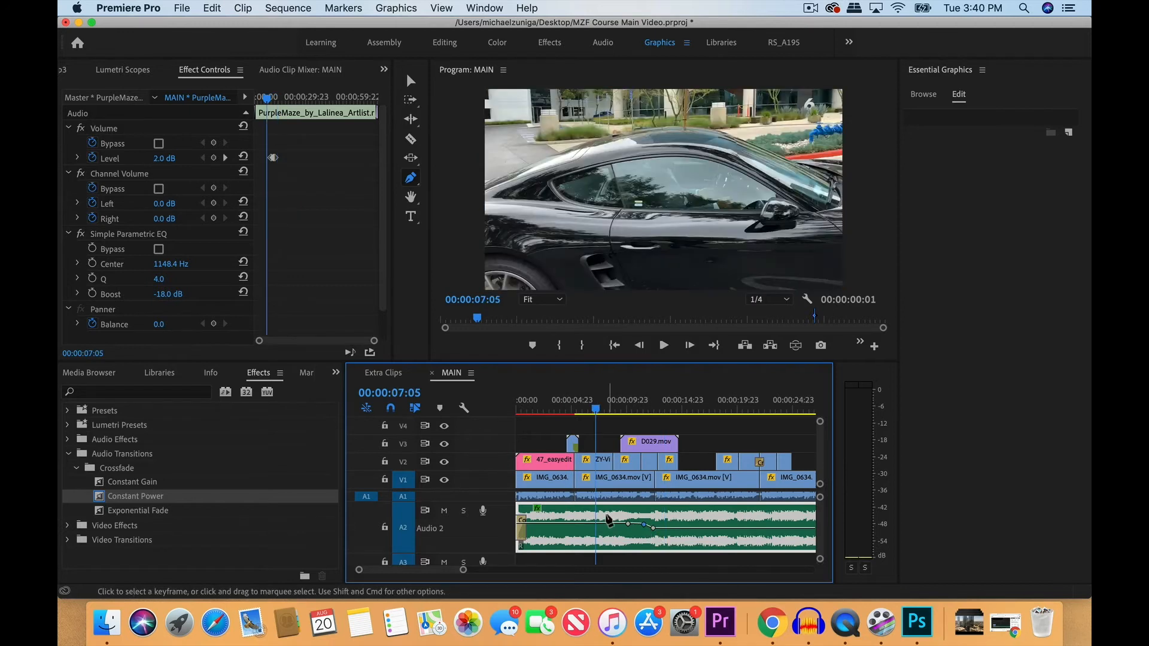
pyautogui.moveTo(628, 524); pyautogui.dragTo(629, 523)
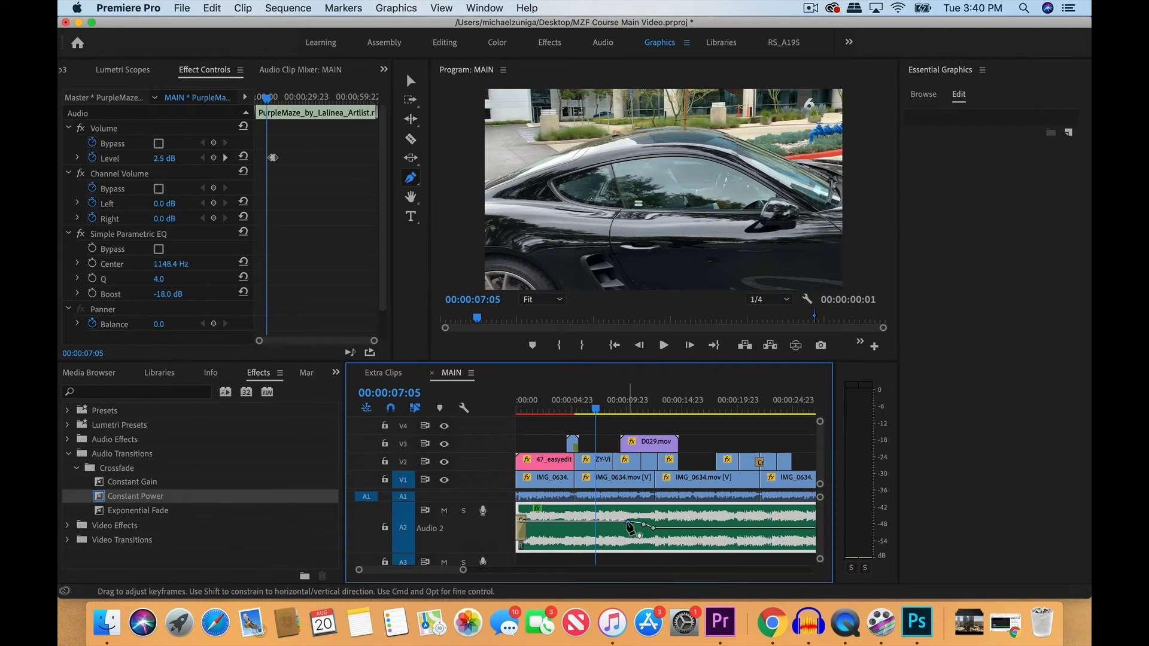
# Step: Play from the opening through the D029.mov section to check the music's gradual volume drop
pyautogui.click(520, 411)
pyautogui.press('space')
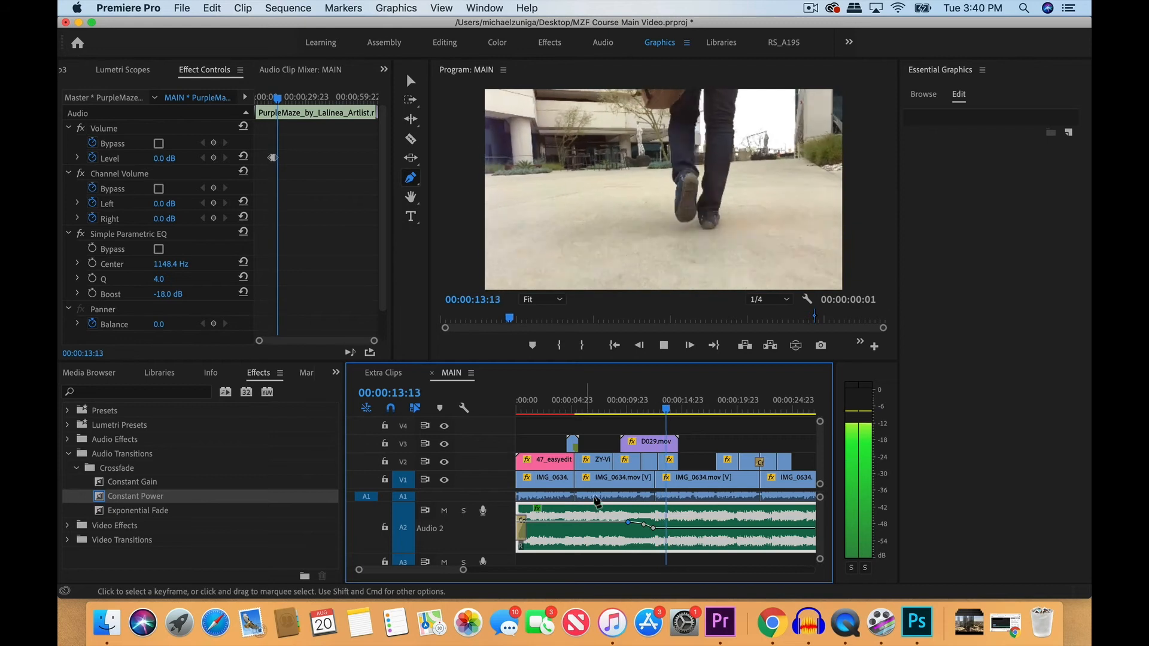
pyautogui.press('space')
# Step: Locate the transition in the gym footage and park the playhead at 00:00:36:16 with the Selection tool active
pyautogui.press('v')
pyautogui.press('\\')
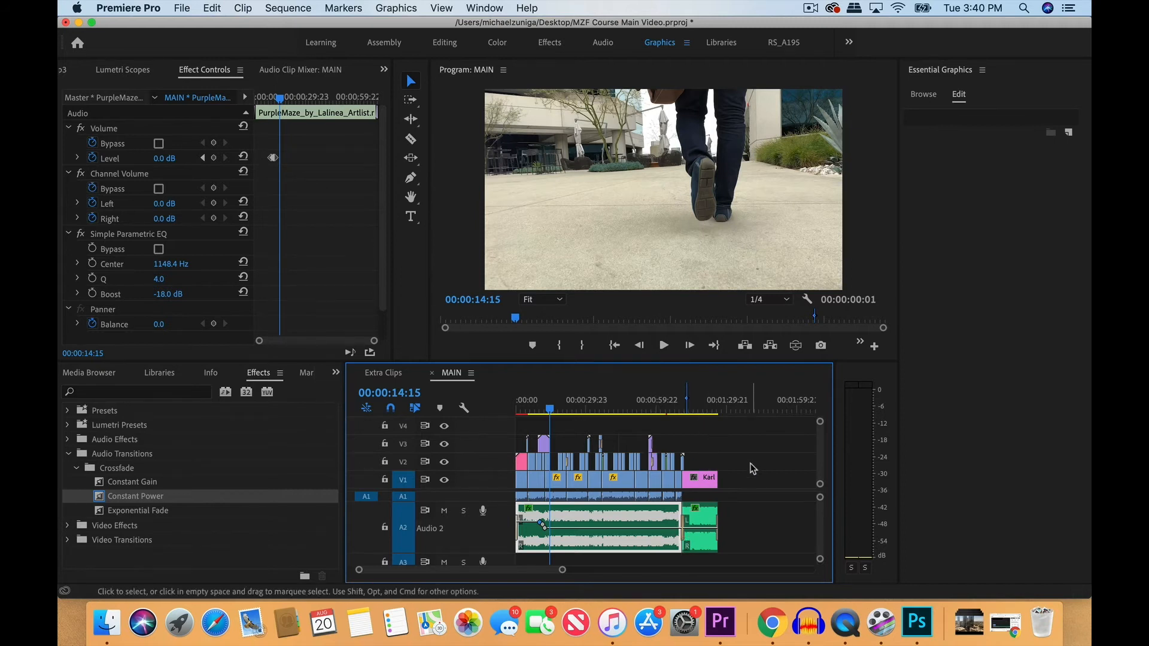
pyautogui.scroll(-2, 737, 519)
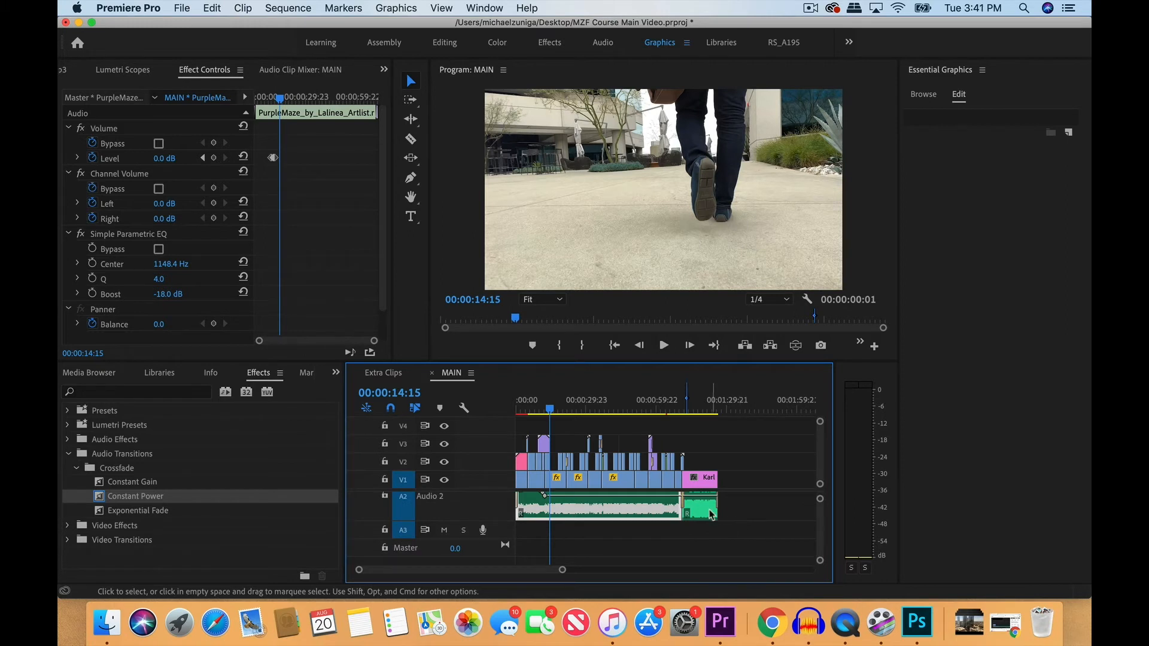
pyautogui.click(601, 400)
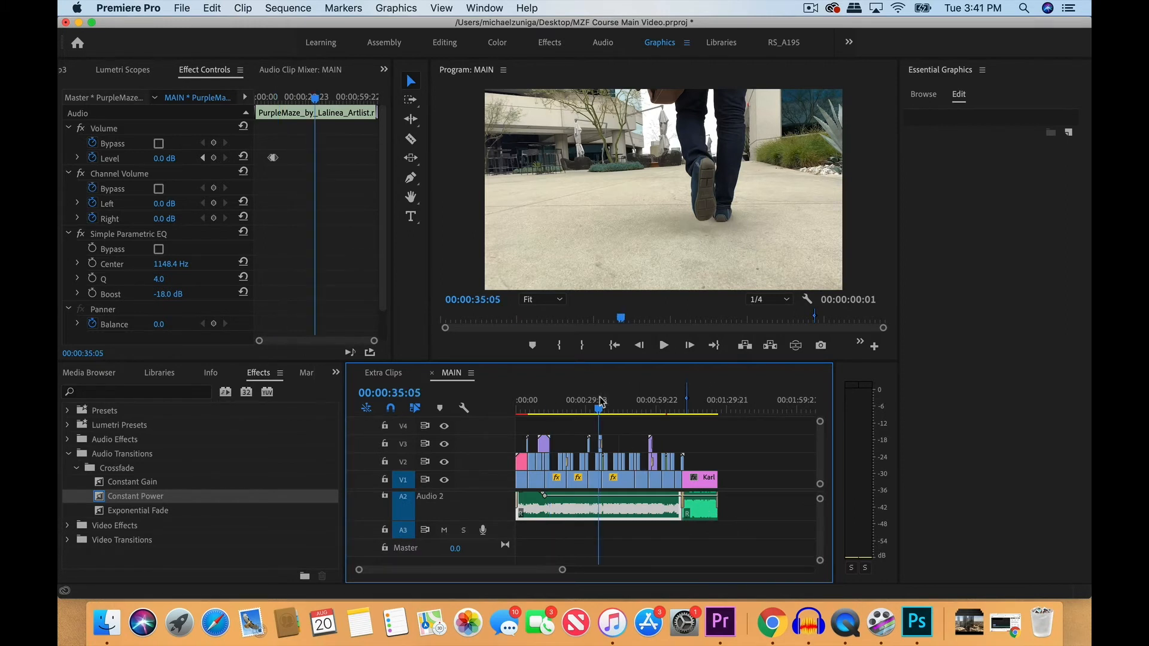
pyautogui.press('=')
pyautogui.press('=')
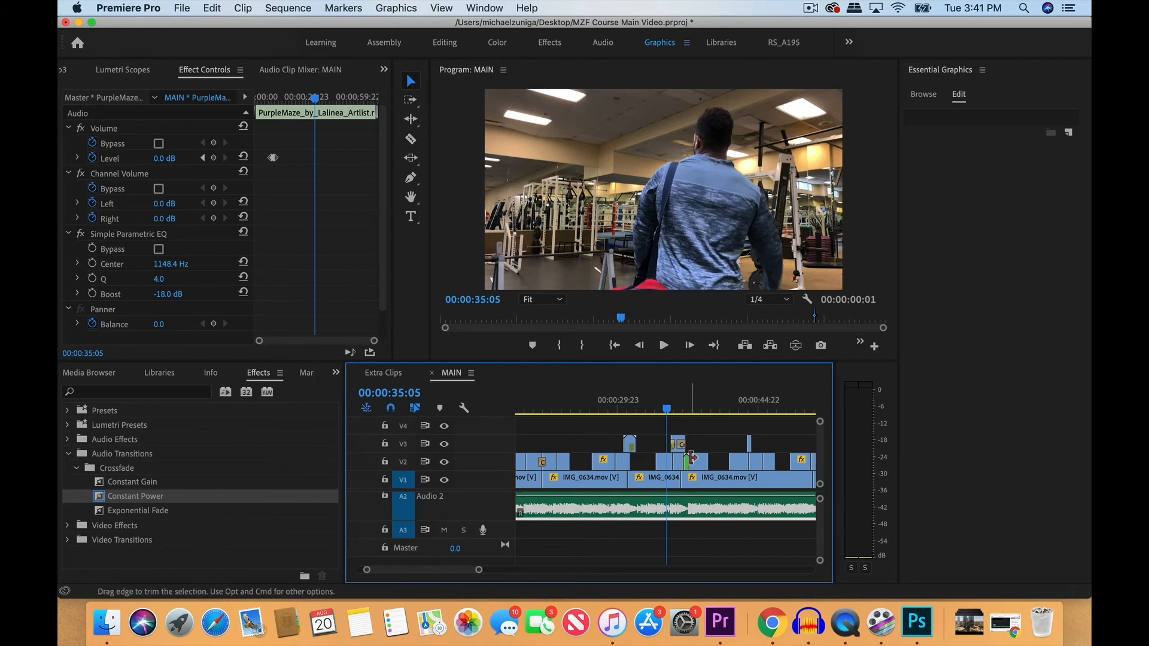
pyautogui.click(682, 408)
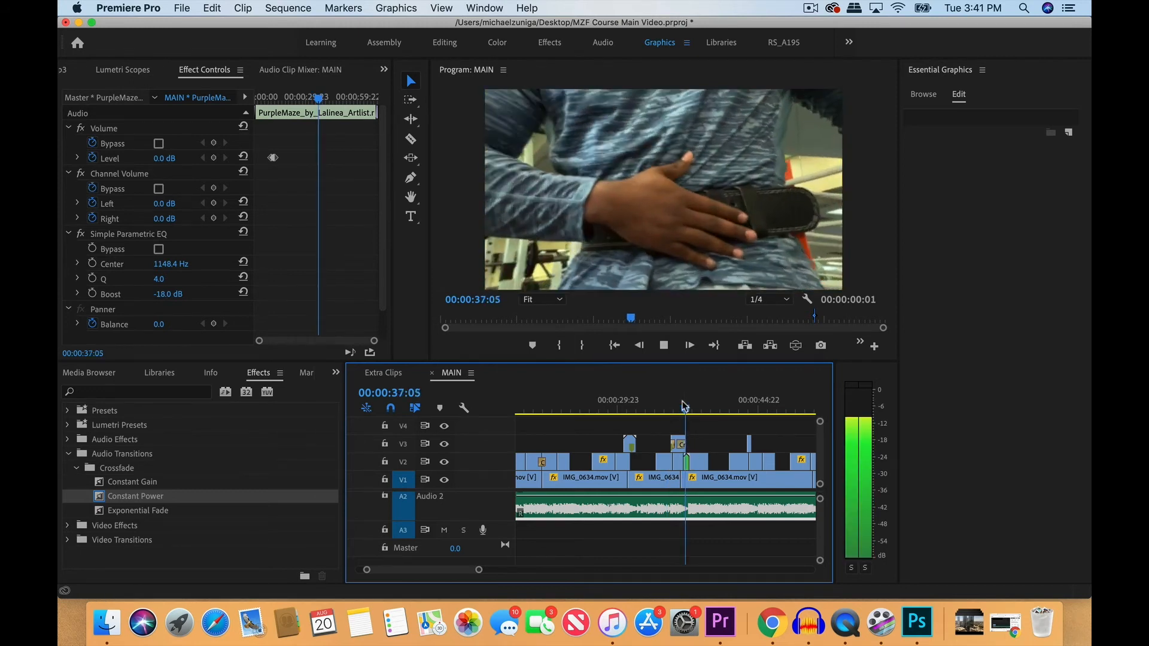
pyautogui.press('space')
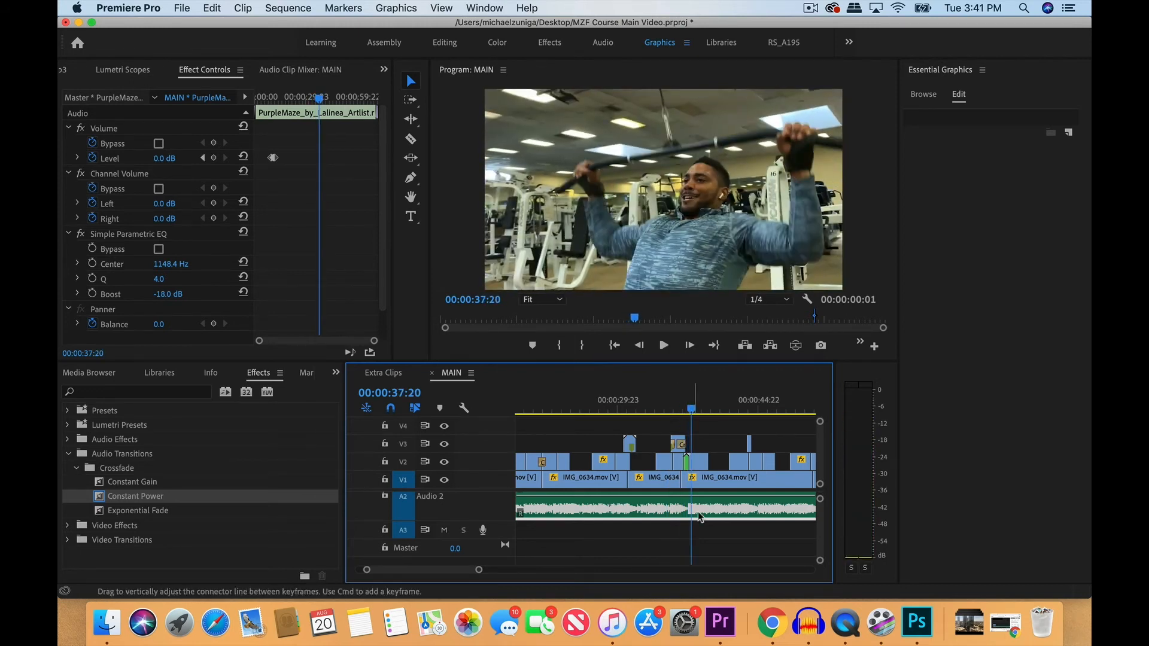
pyautogui.click(682, 397)
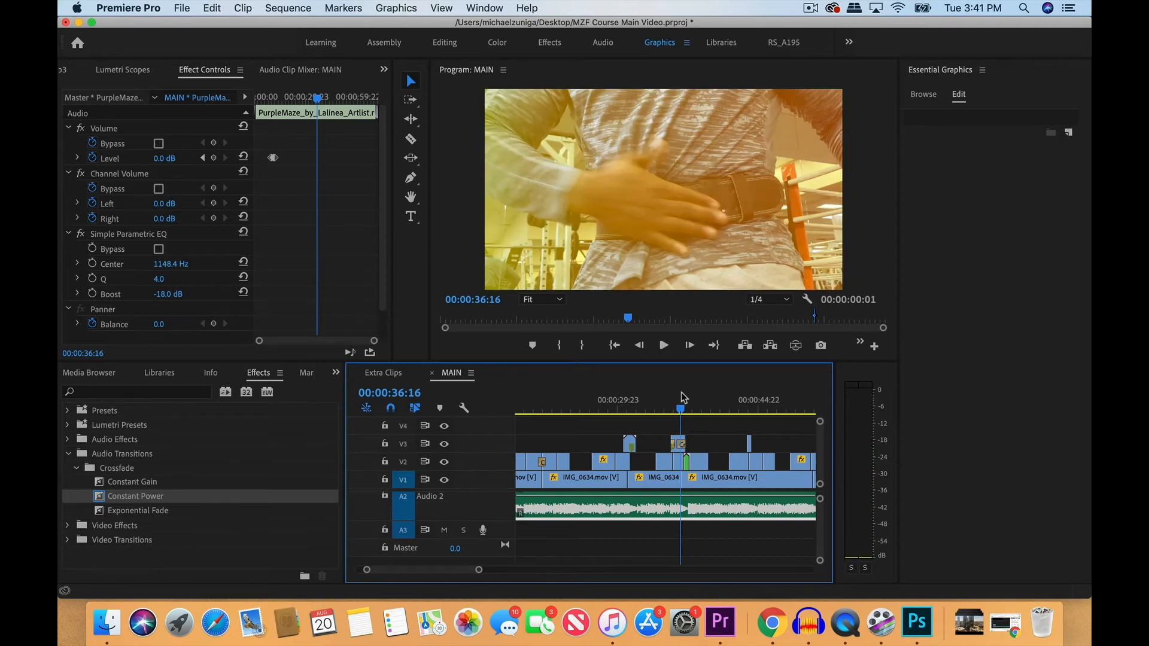
# Step: Find the Whoosh sound in the project's Effects bin and load it into the Source monitor
pyautogui.click(337, 374)
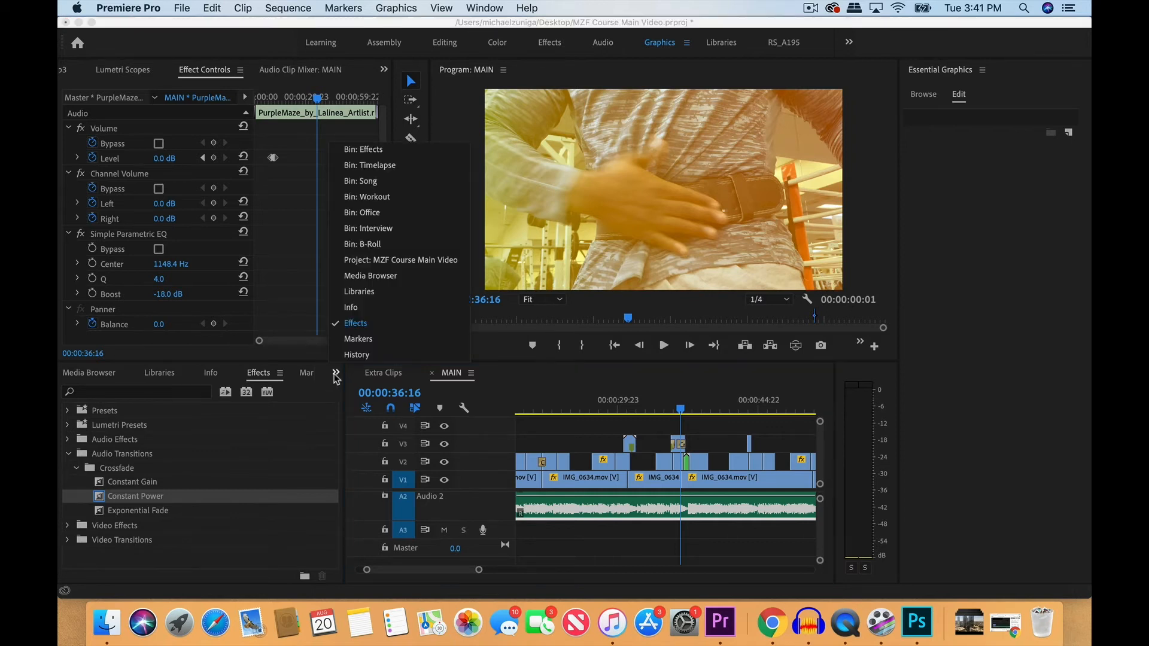
pyautogui.click(439, 260)
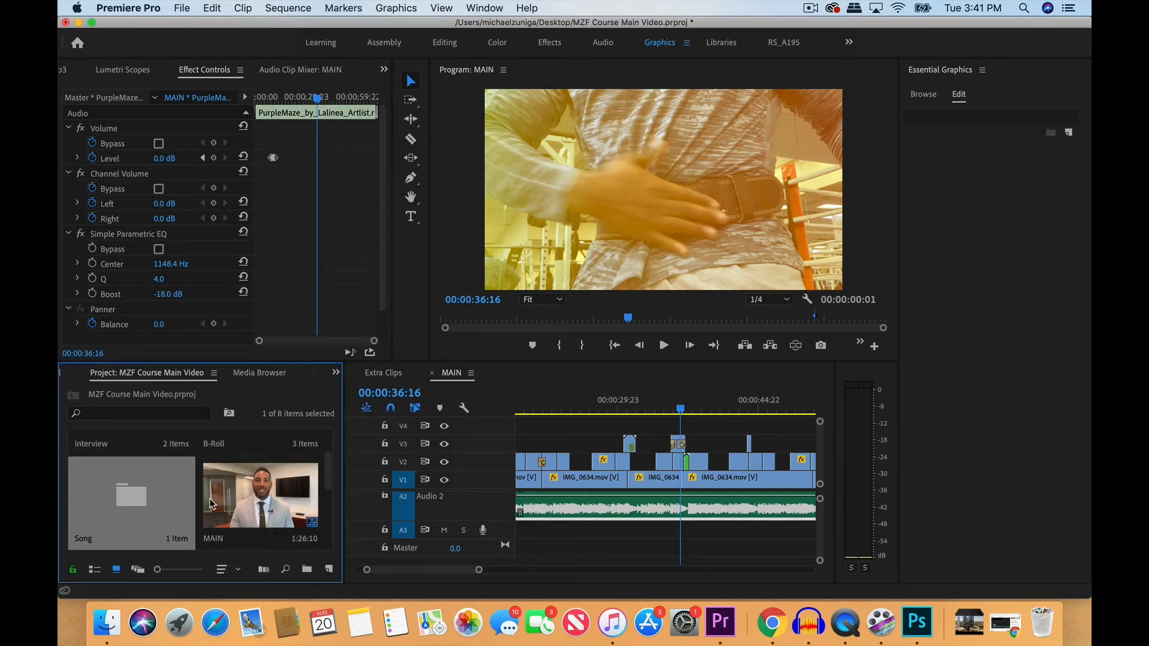
pyautogui.scroll(-2, 209, 503)
pyautogui.doubleClick(128, 493)
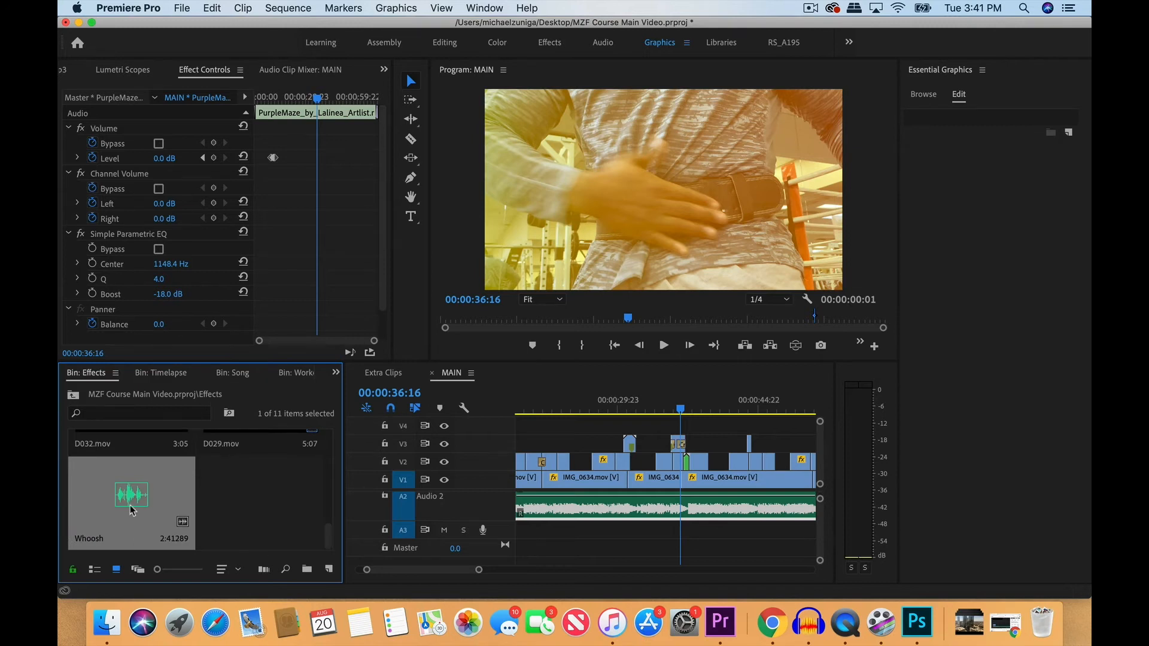
pyautogui.doubleClick(137, 498)
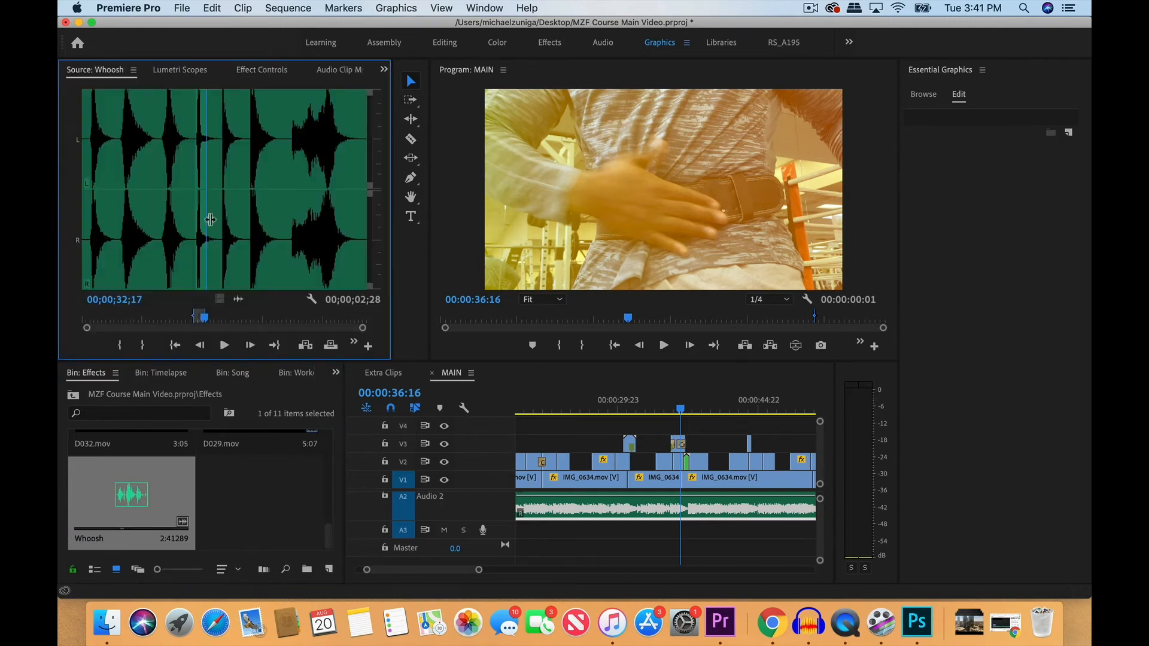
# Step: Audition different whooshes in the sound file and mark an out point at 00;00;32;12 after the chosen one
pyautogui.click(250, 152)
pyautogui.press('space')
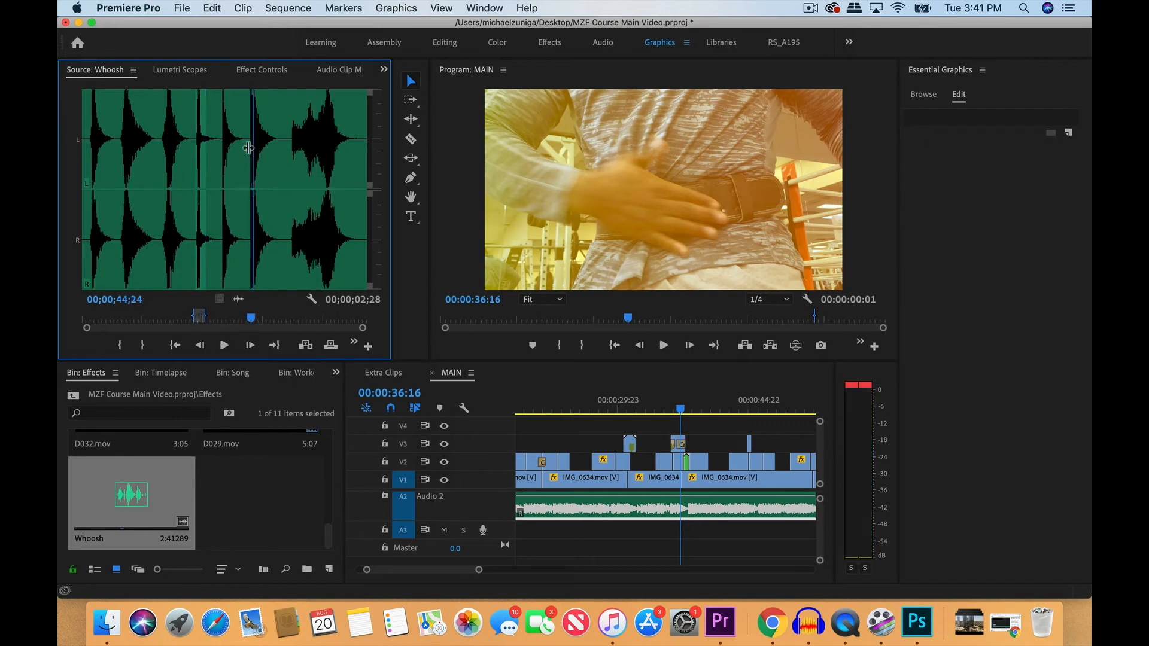
pyautogui.click(194, 140)
pyautogui.press('space')
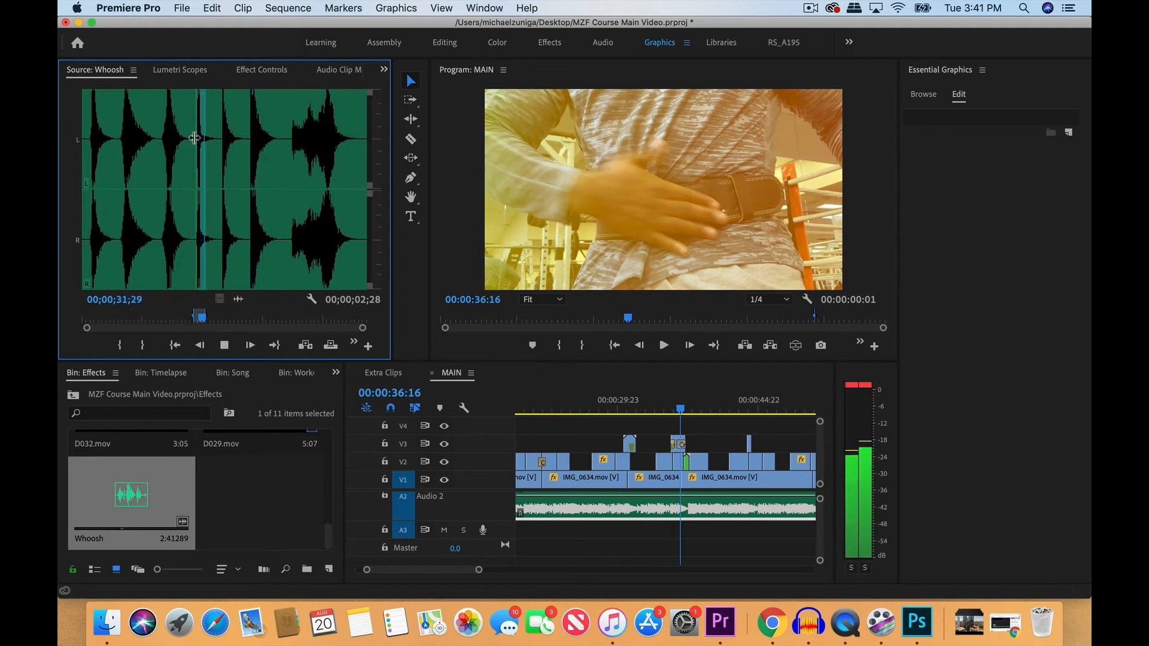
pyautogui.press('space')
pyautogui.press('o')
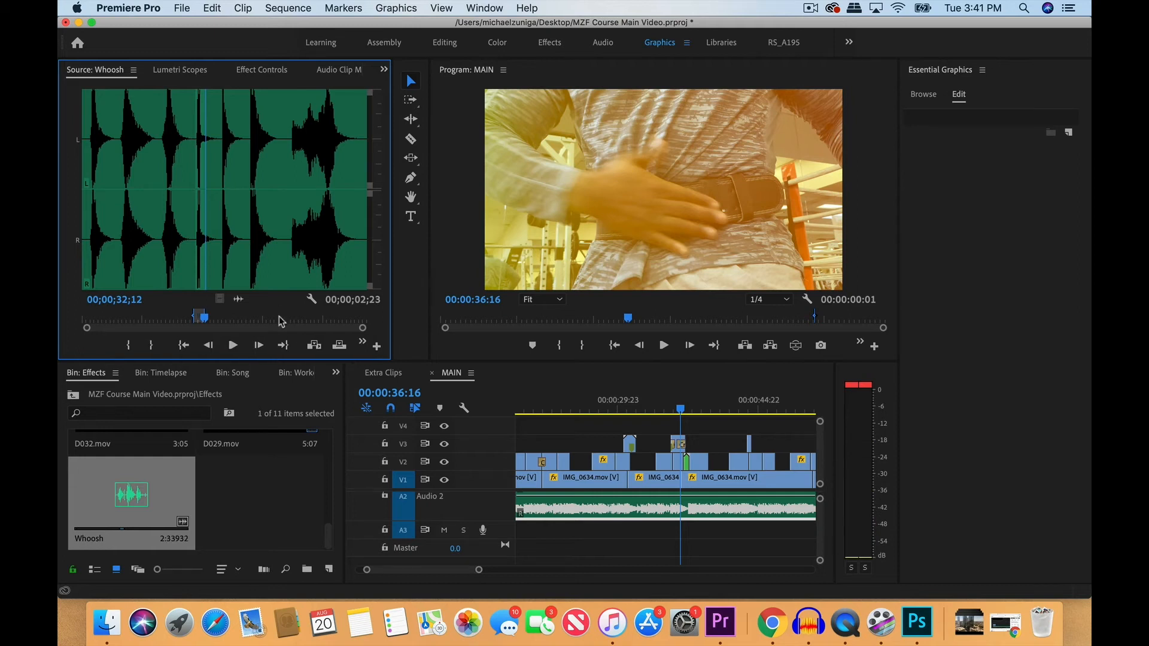
# Step: Place the marked whoosh audio on A3 with snapping off, align its start to 00:00:36:16, and play the transition
pyautogui.moveTo(239, 303); pyautogui.dragTo(680, 532)
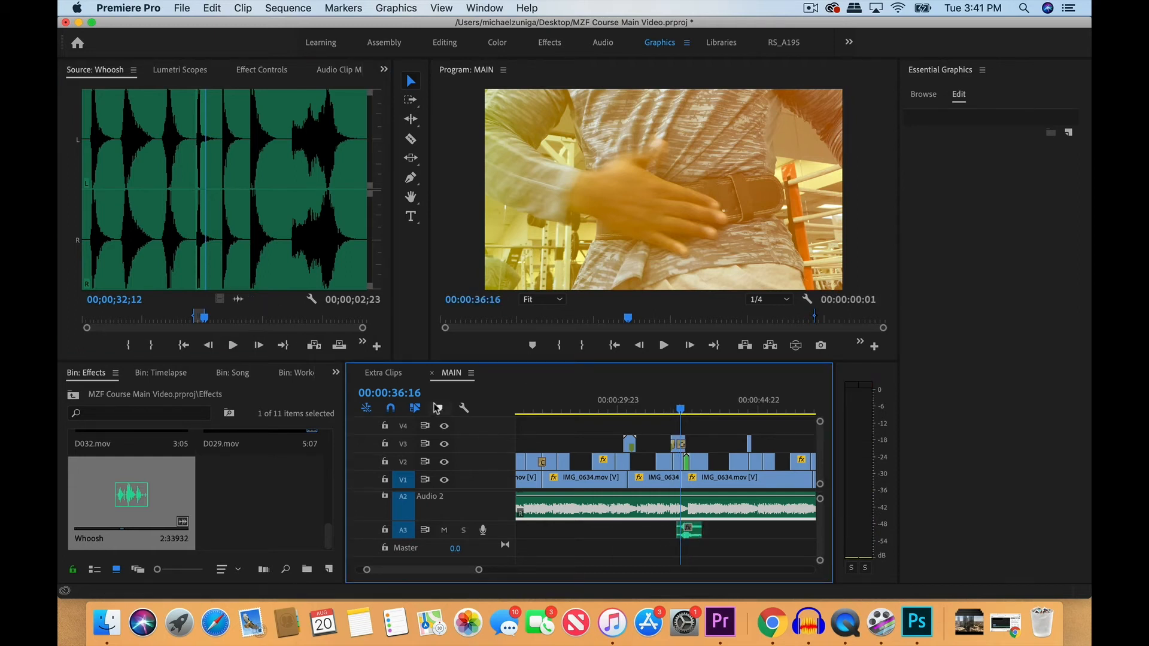
pyautogui.click(391, 409)
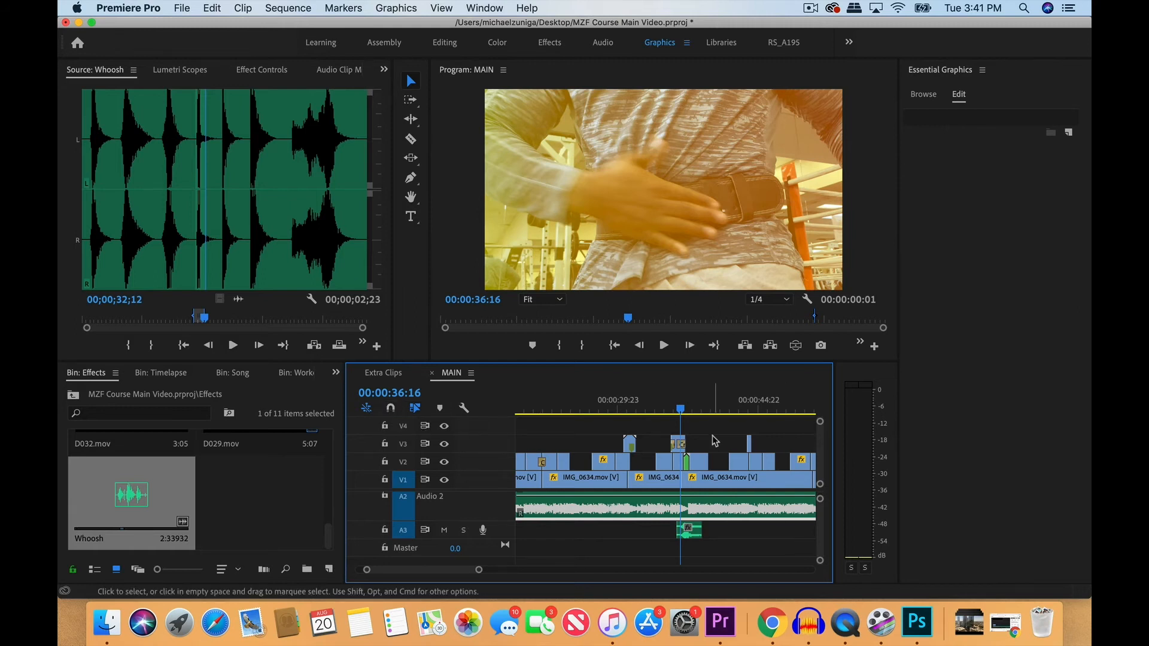
pyautogui.press('=')
pyautogui.press('=')
pyautogui.press('=')
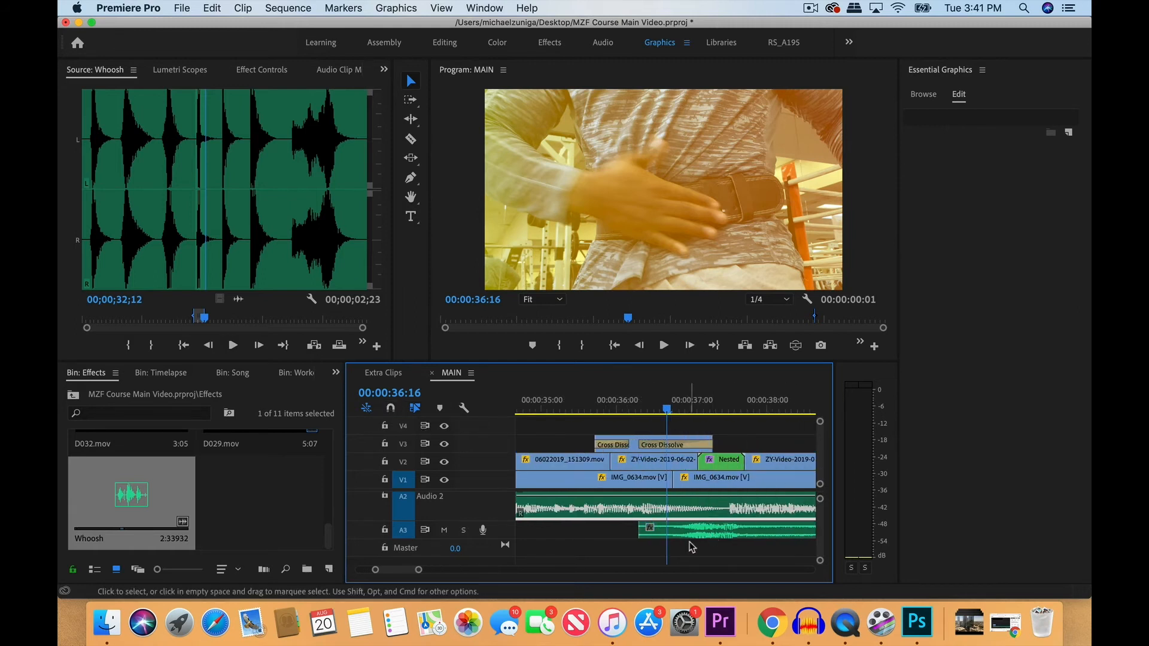
pyautogui.scroll(5, 692, 547)
pyautogui.scroll(-5, 692, 547)
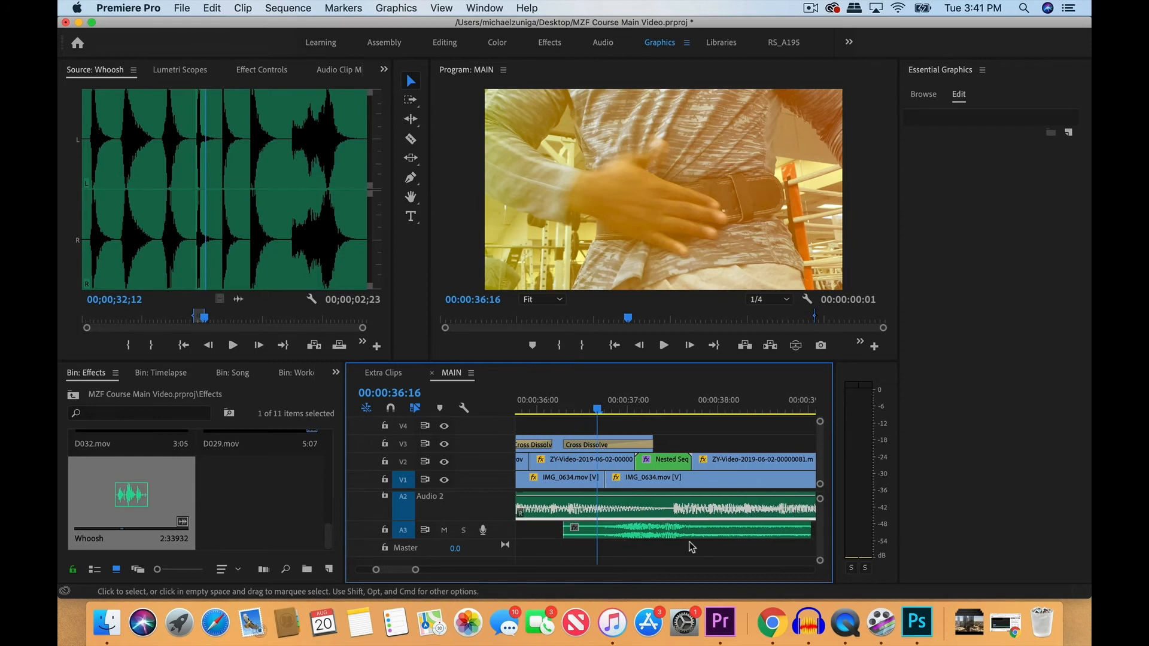
pyautogui.moveTo(630, 535); pyautogui.dragTo(665, 535)
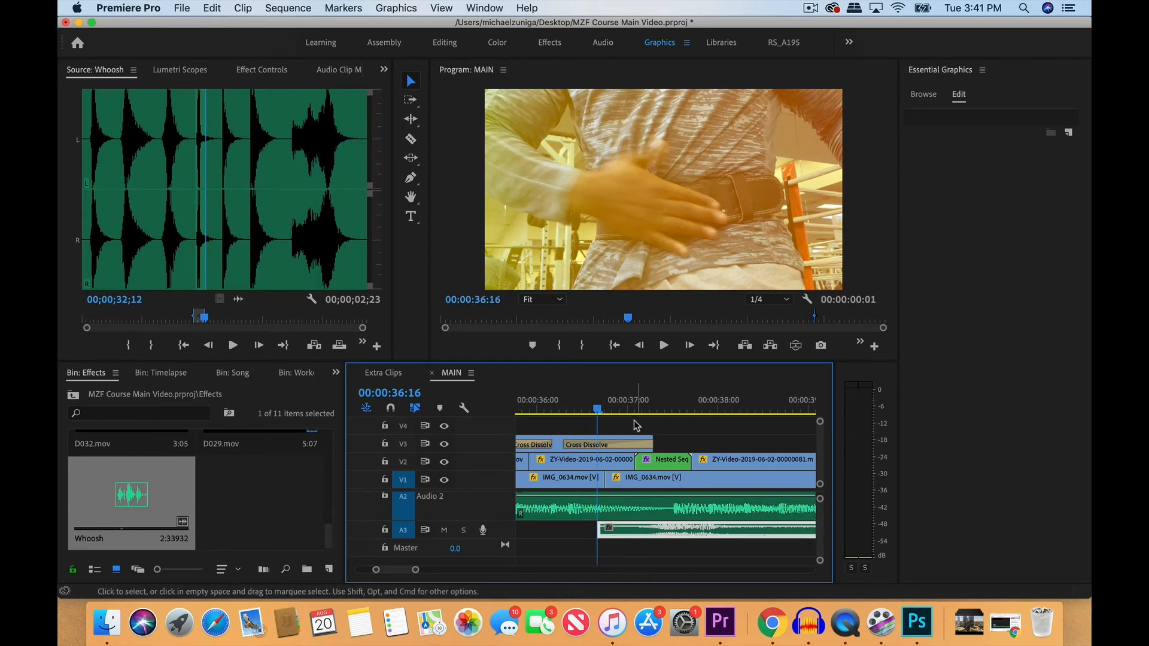
pyautogui.click(635, 402)
pyautogui.press('space')
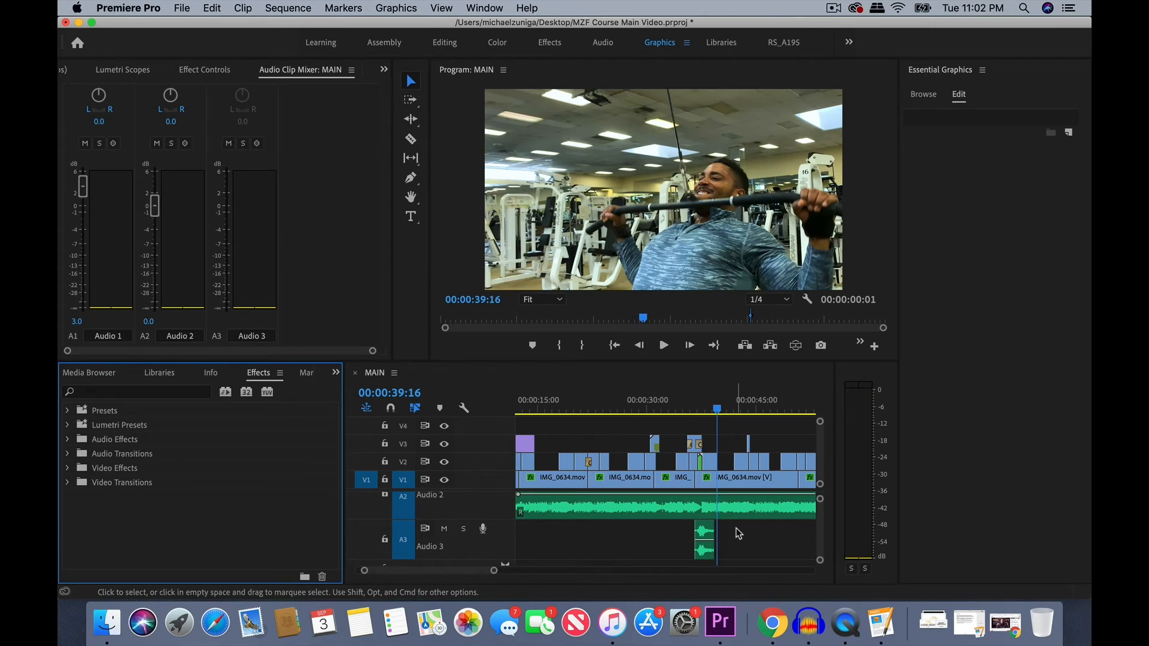
# Step: Apply the MZF Voice Over Song EQ preset to the whoosh clip and normalize its max peak to -15 dB
pyautogui.click(68, 412)
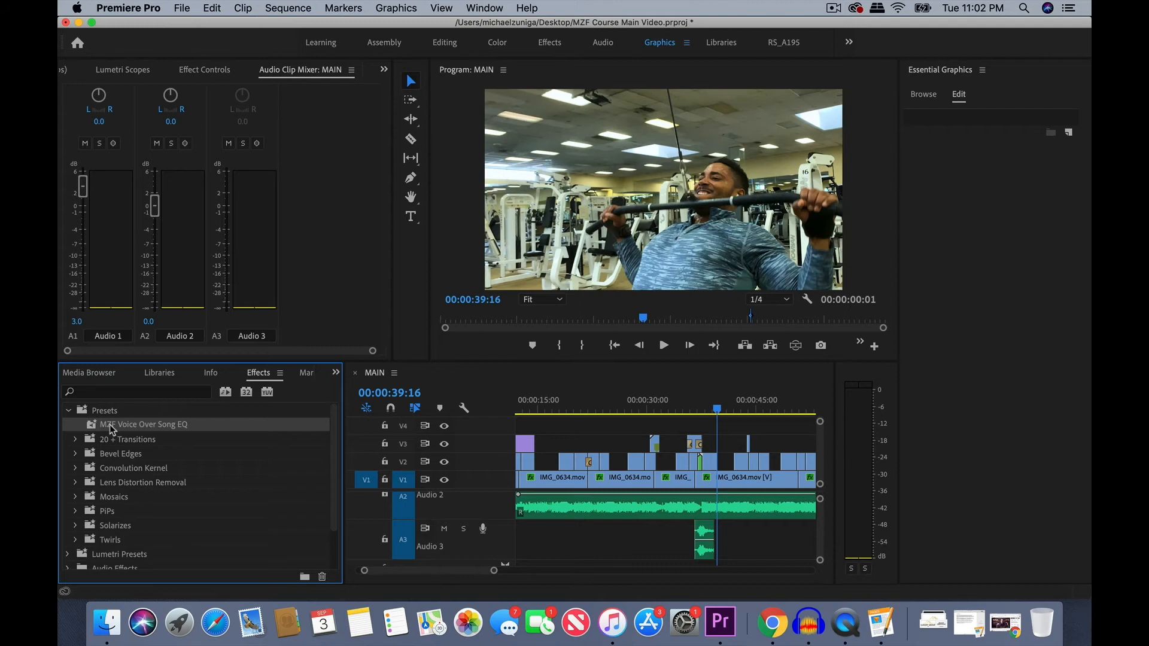
pyautogui.moveTo(172, 435); pyautogui.dragTo(708, 530)
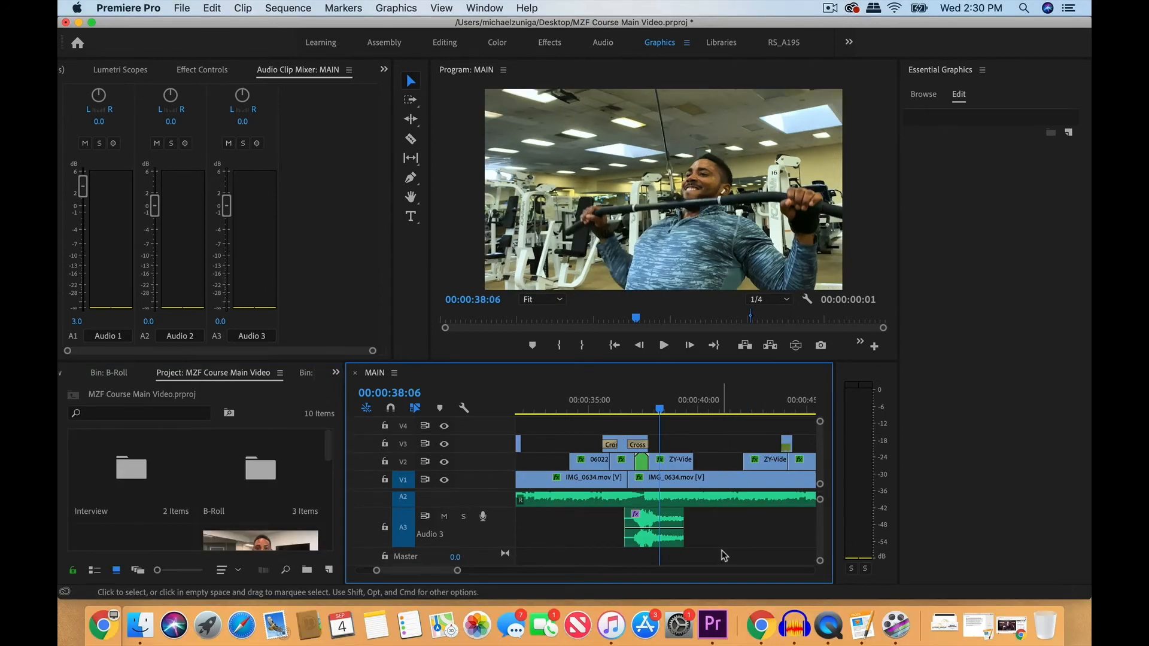
pyautogui.click(668, 520)
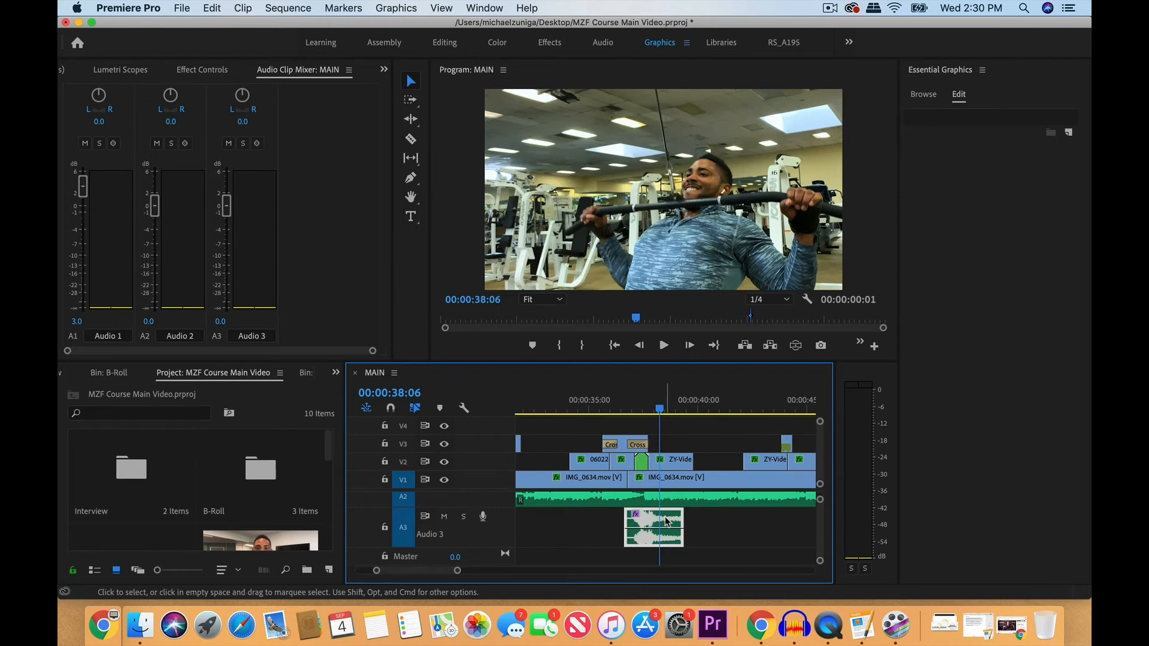
pyautogui.rightClick(667, 520)
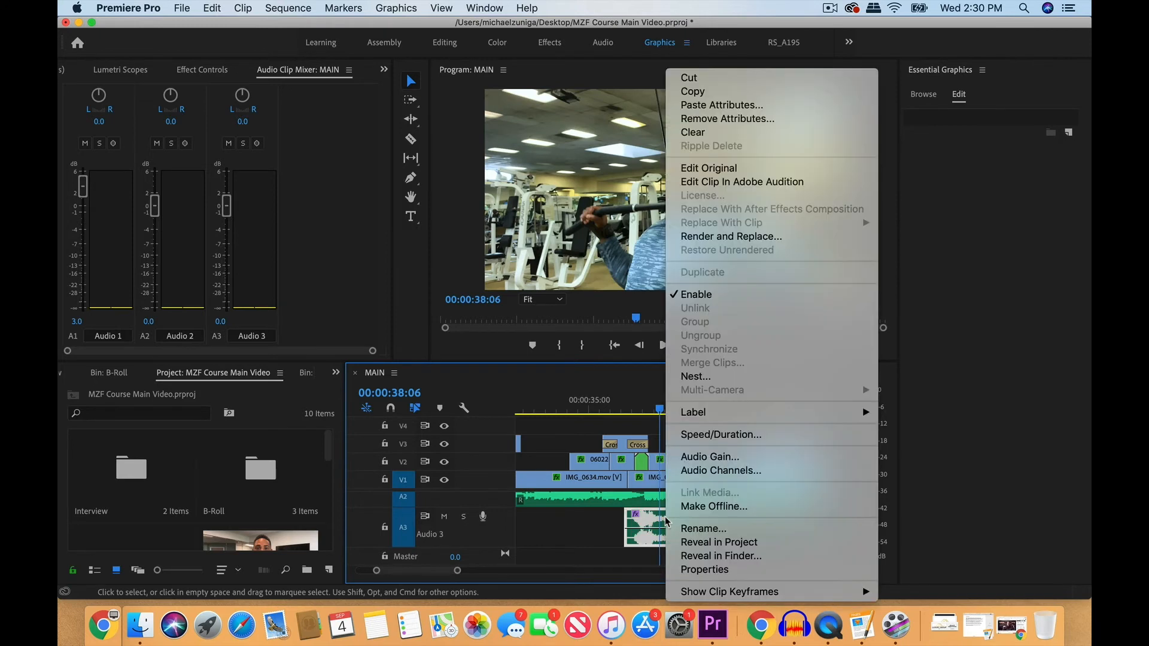
pyautogui.click(734, 458)
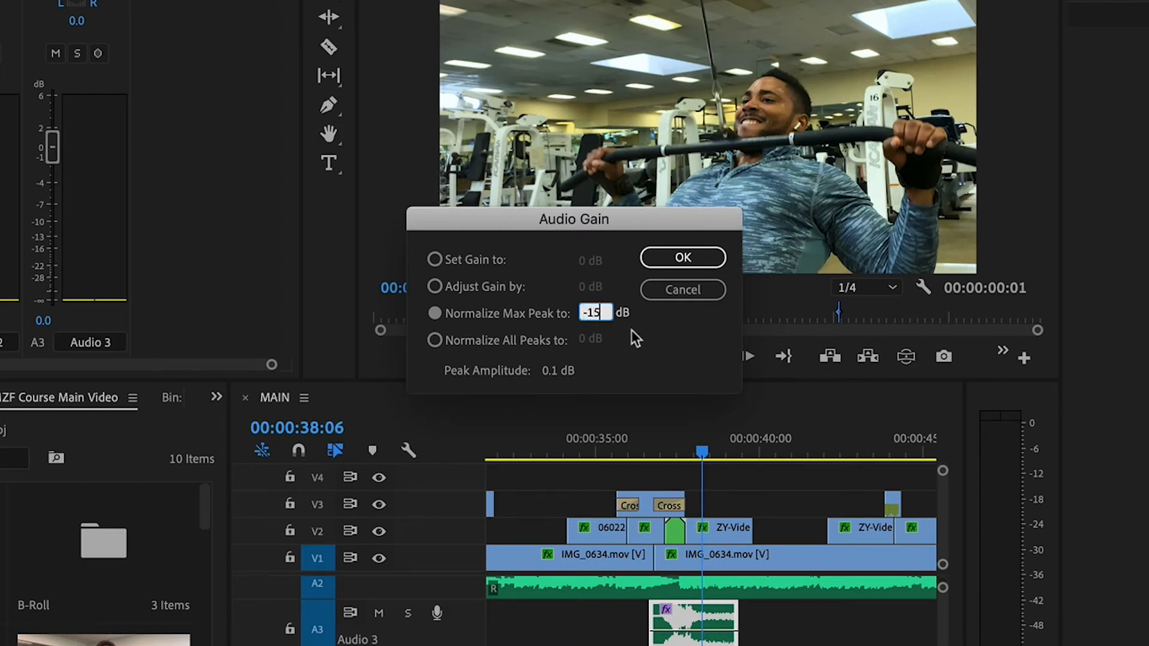
pyautogui.click(683, 258)
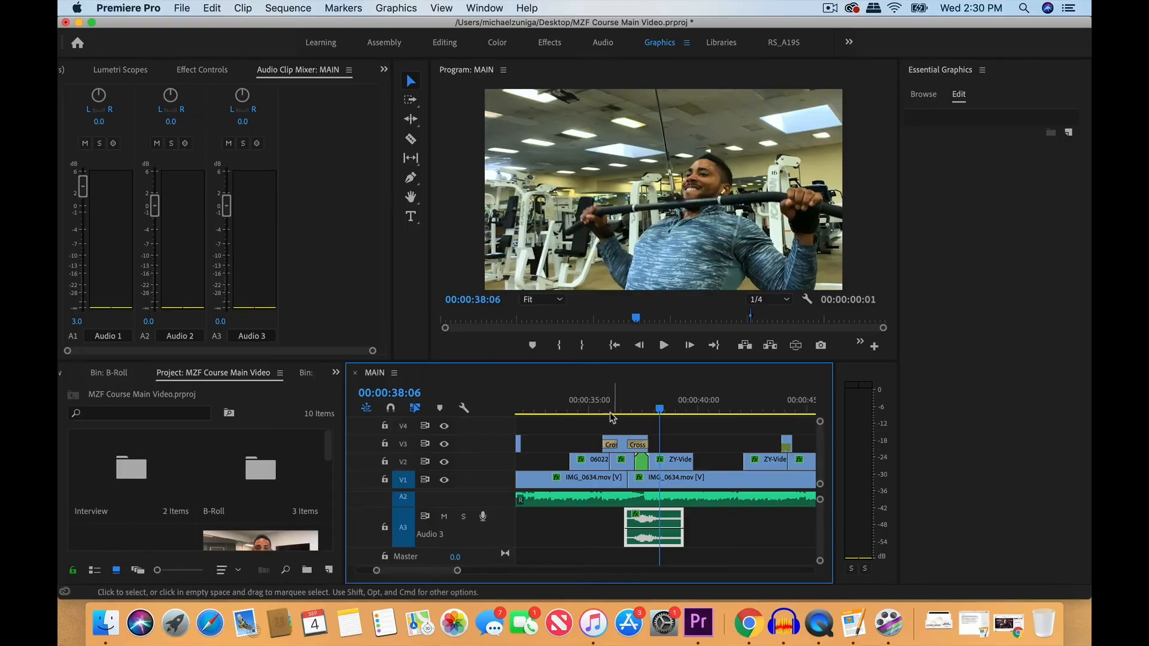
# Step: Play the transition from 00:00:35:07 to judge the whoosh level against the voice and music
pyautogui.click(596, 405)
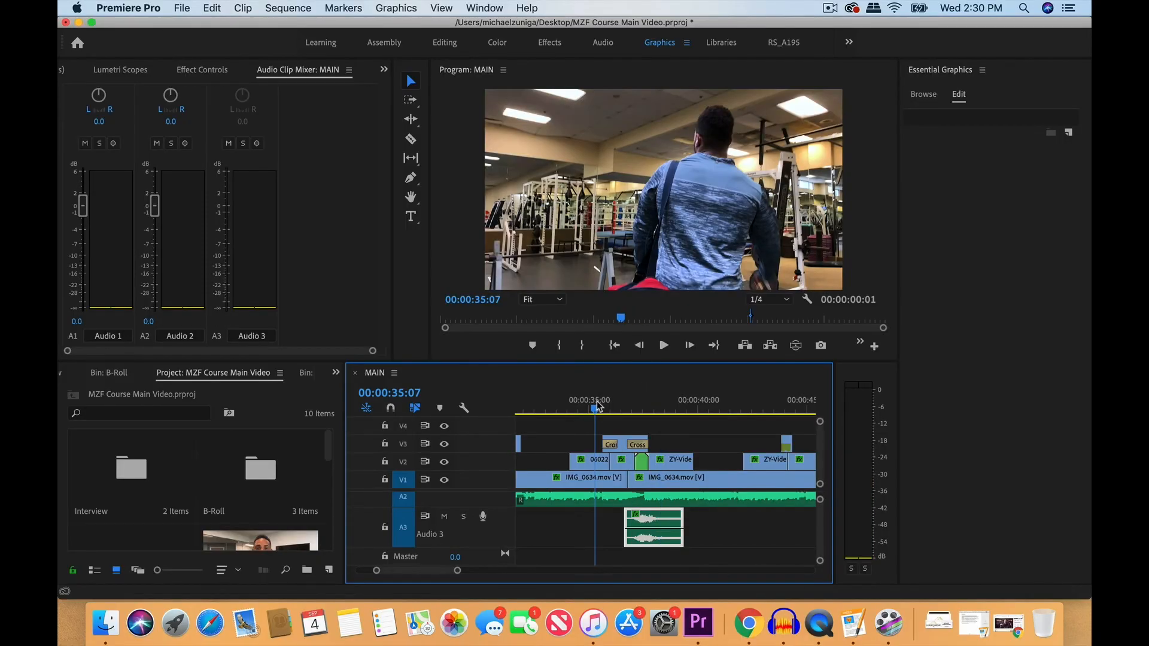
pyautogui.press('space')
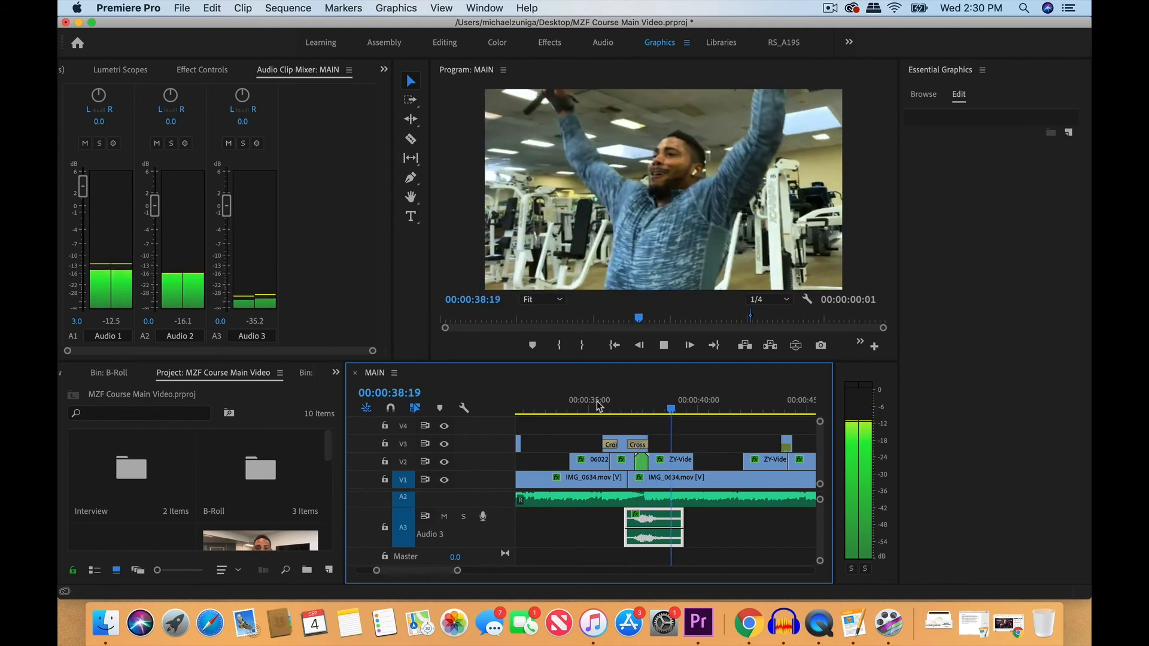
pyautogui.press('space')
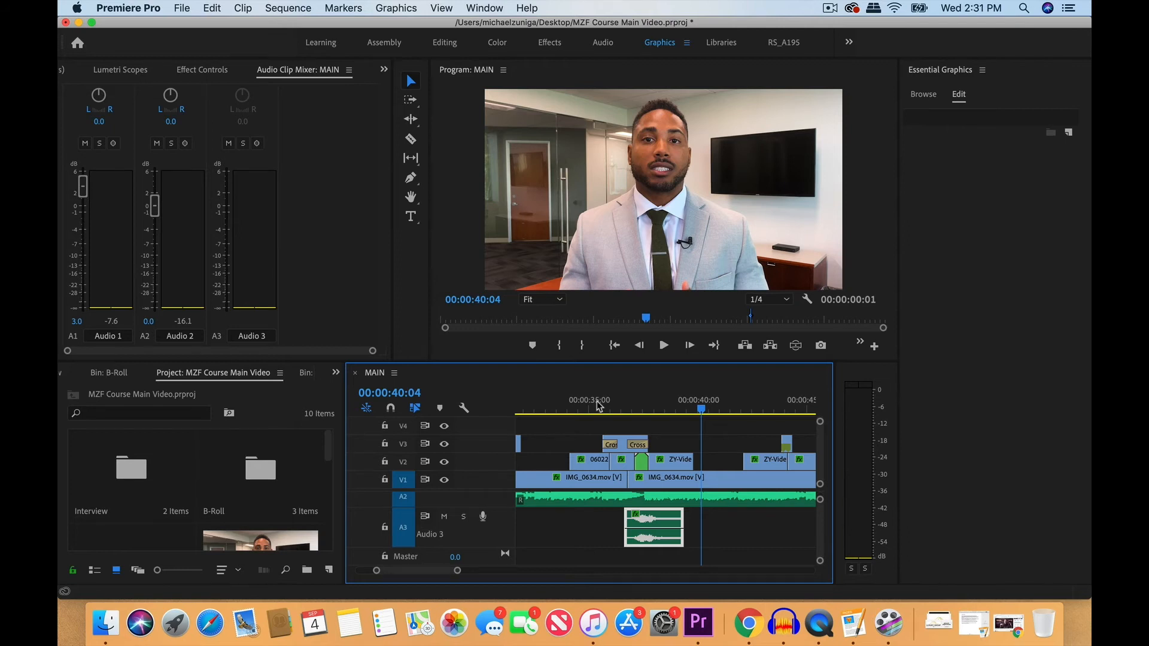
# Step: Normalize the max peak of the whoosh clip on A3 to -10 dB and replay the transition
pyautogui.rightClick(653, 545)
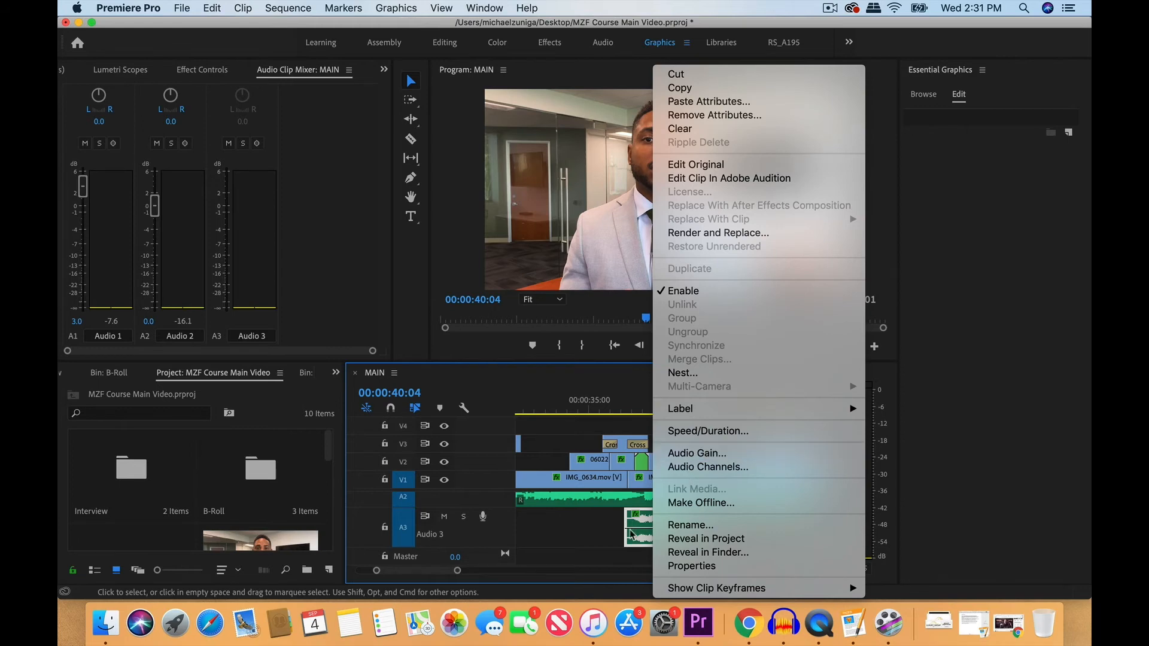
pyautogui.click(697, 453)
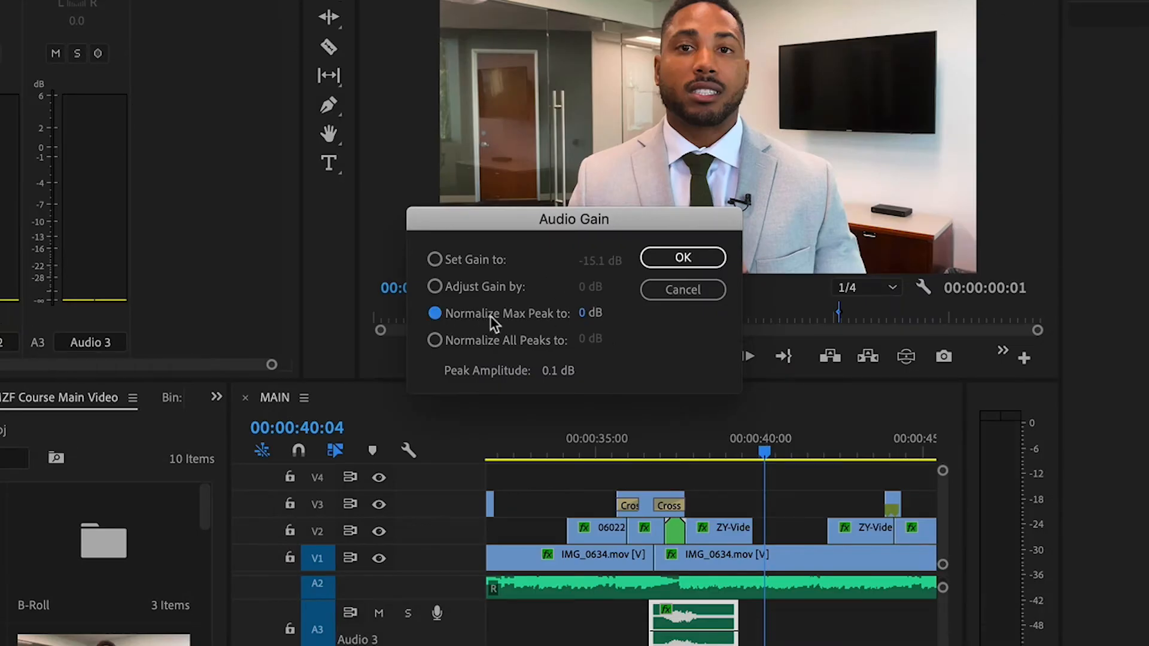
pyautogui.click(587, 314)
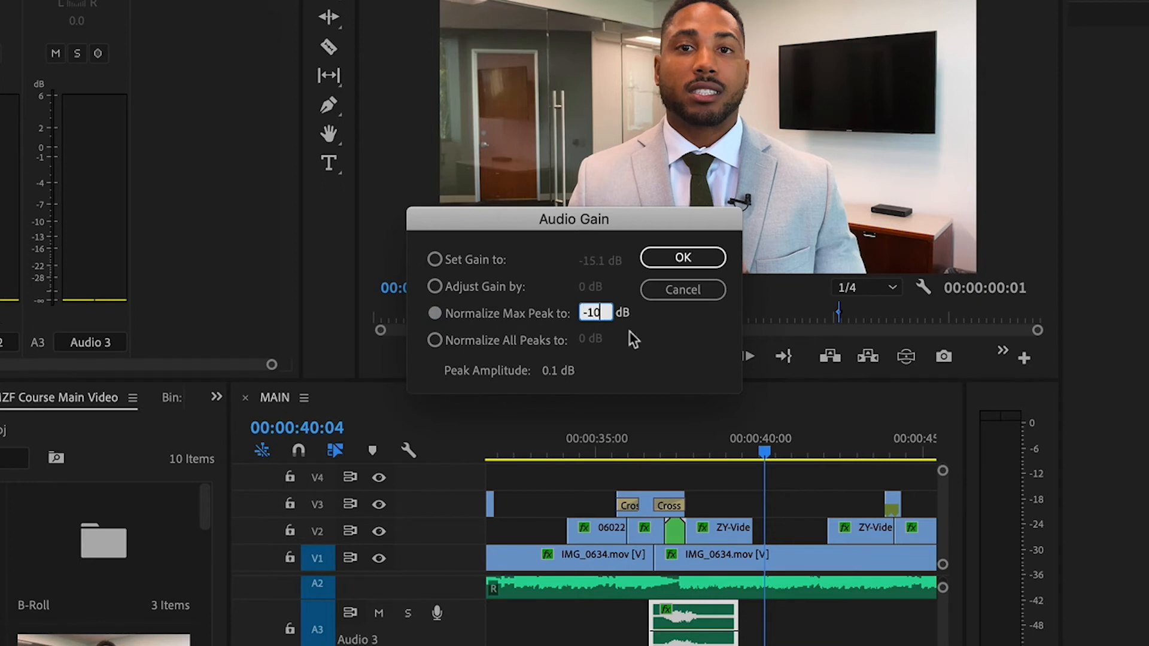
pyautogui.click(683, 257)
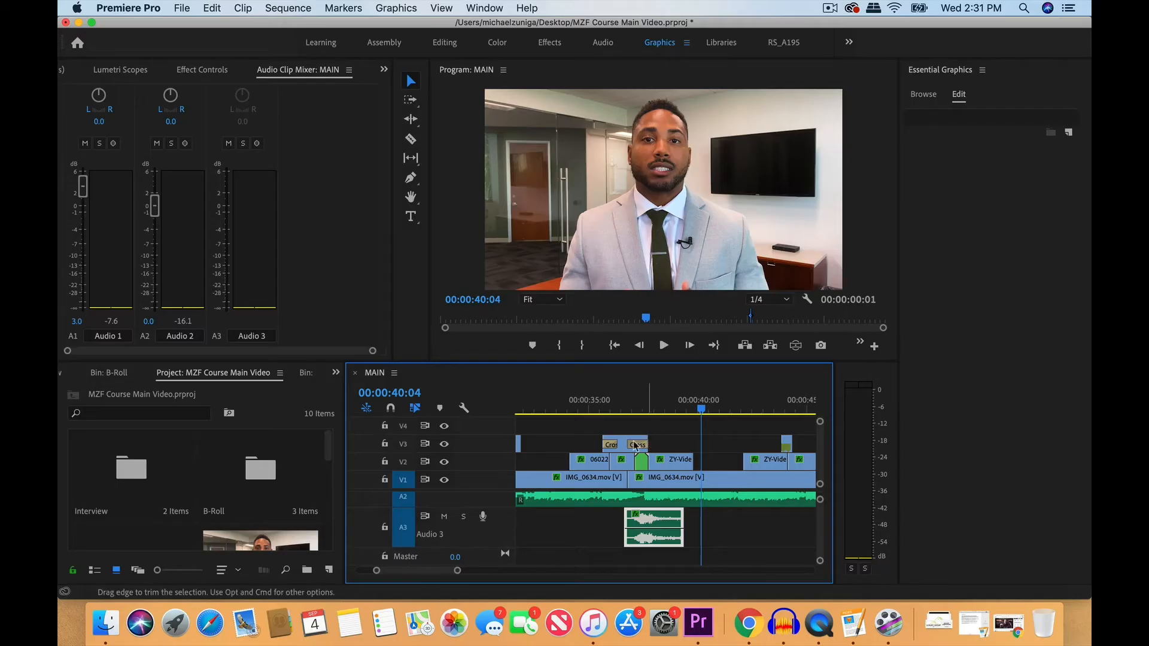
pyautogui.click(594, 401)
pyautogui.press('space')
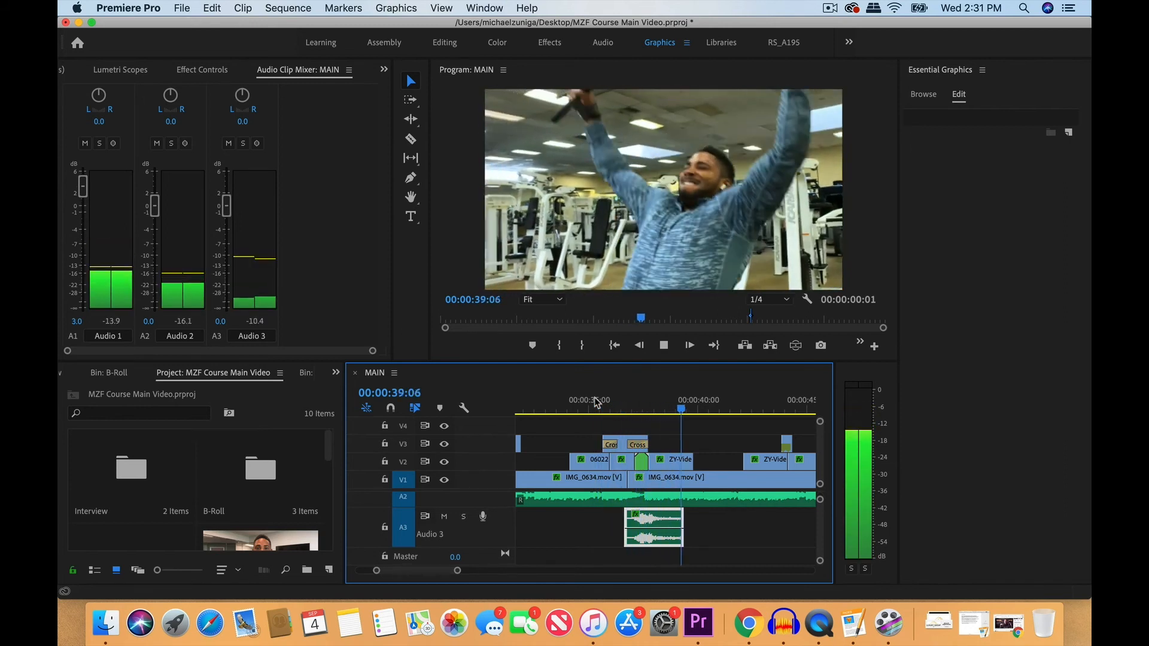
pyautogui.press('space')
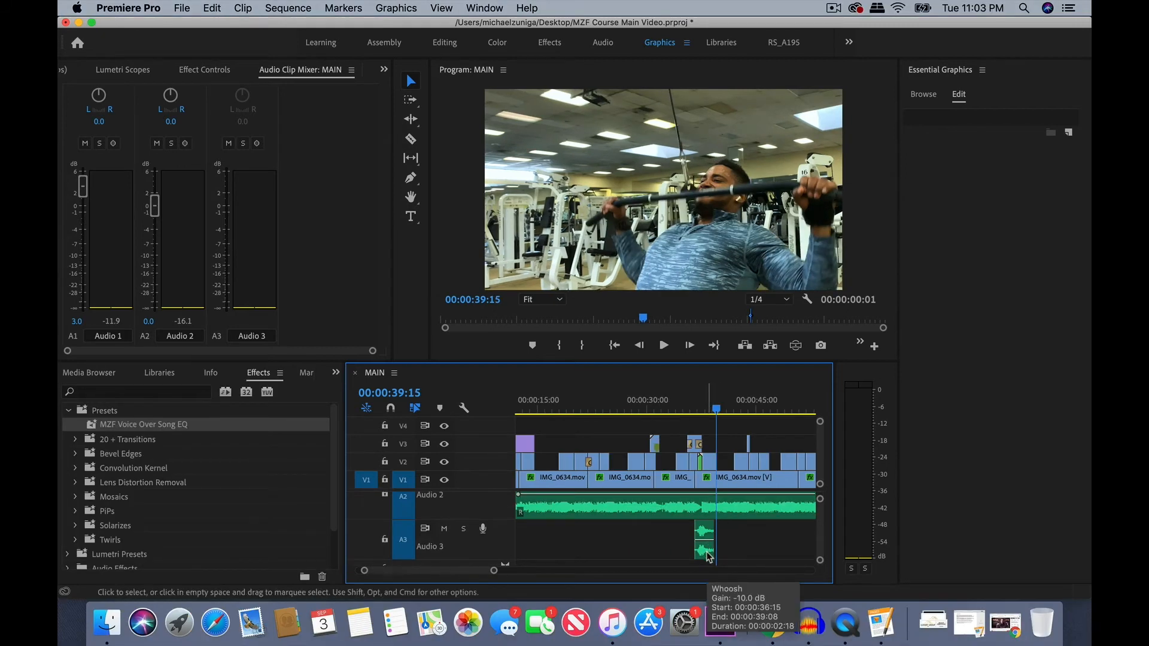
# Step: Duplicate the whoosh clip on A3 and move the copy under the nested transition near 00:01:04
pyautogui.click(708, 557)
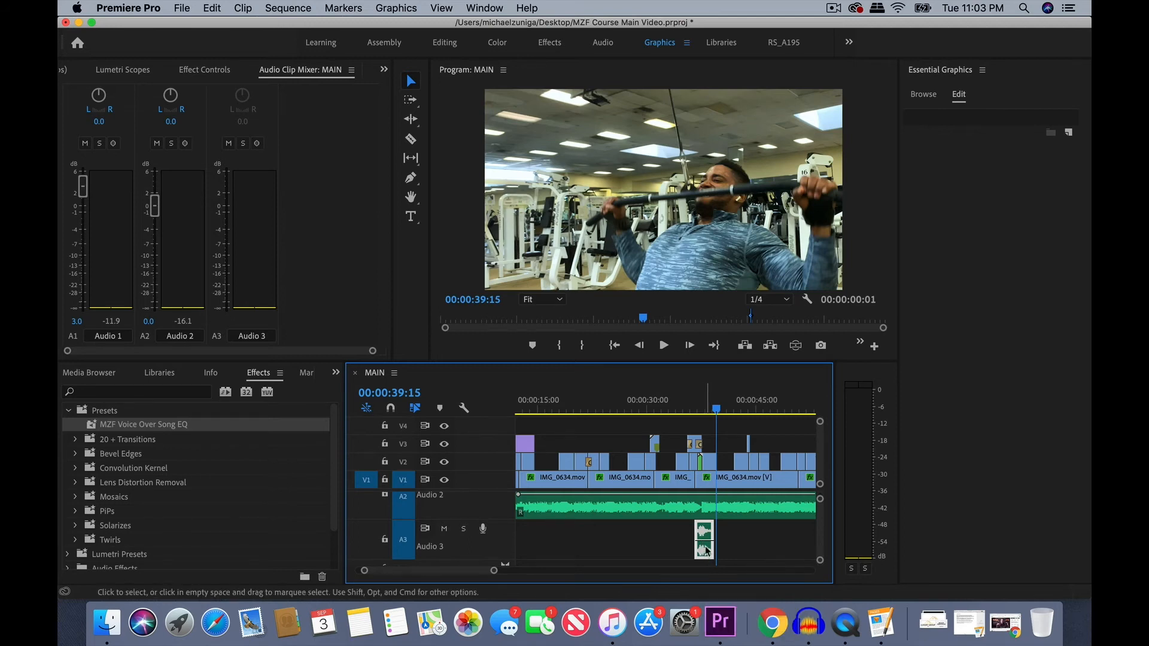
pyautogui.moveTo(707, 551); pyautogui.dragTo(741, 552)
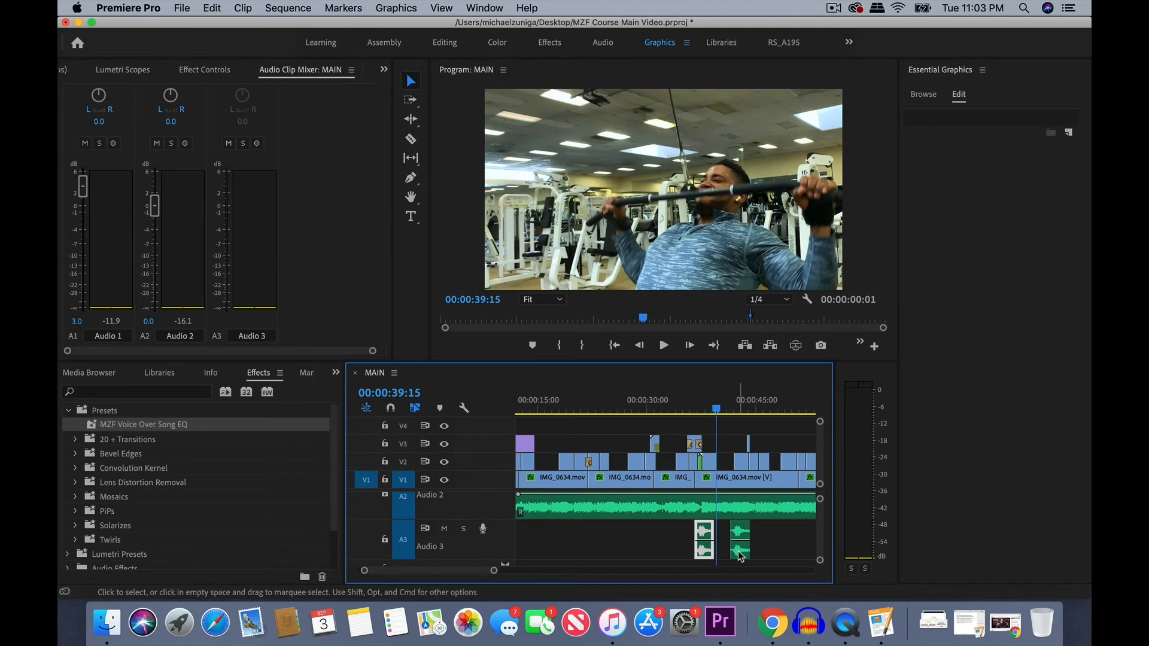
pyautogui.hscroll(2, 741, 556)
pyautogui.scroll(-3, 741, 557)
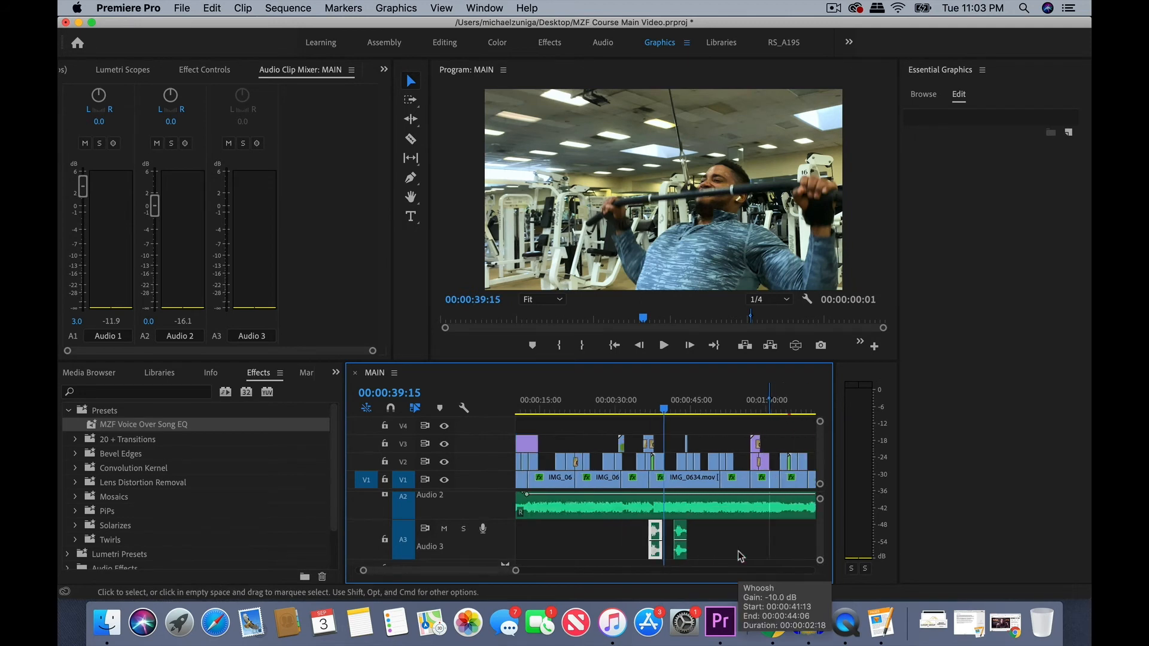
pyautogui.moveTo(683, 548); pyautogui.dragTo(708, 550)
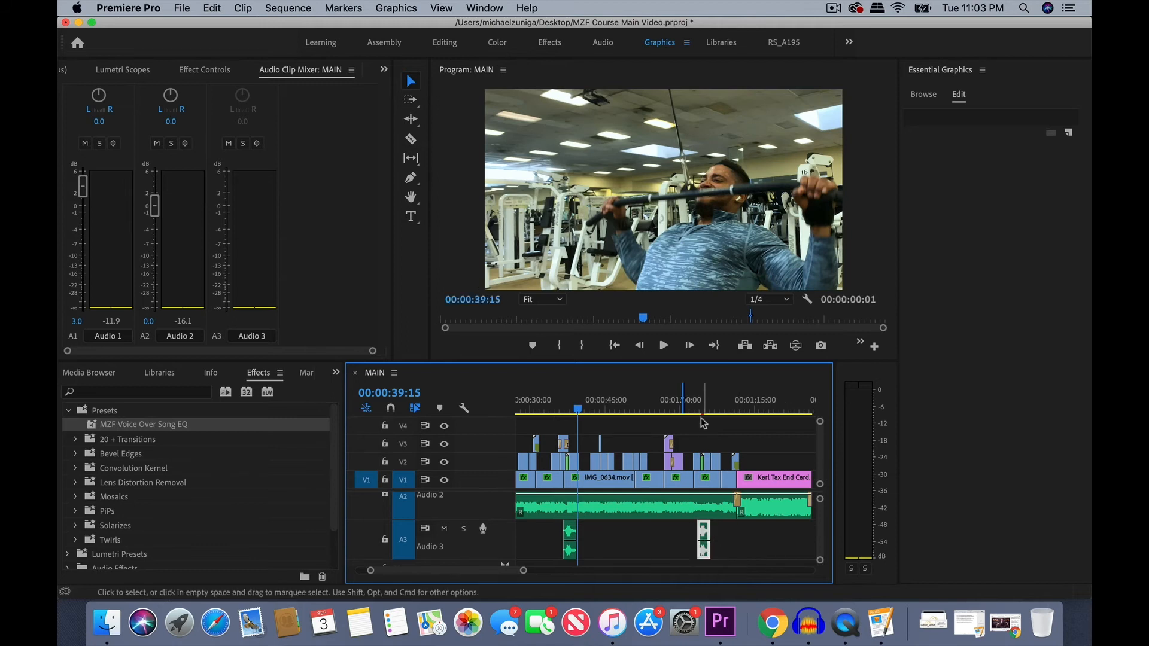
# Step: Nudge the copied whoosh later to line up with the nested transition on V2 and play that section
pyautogui.click(700, 408)
pyautogui.scroll(4, 702, 402)
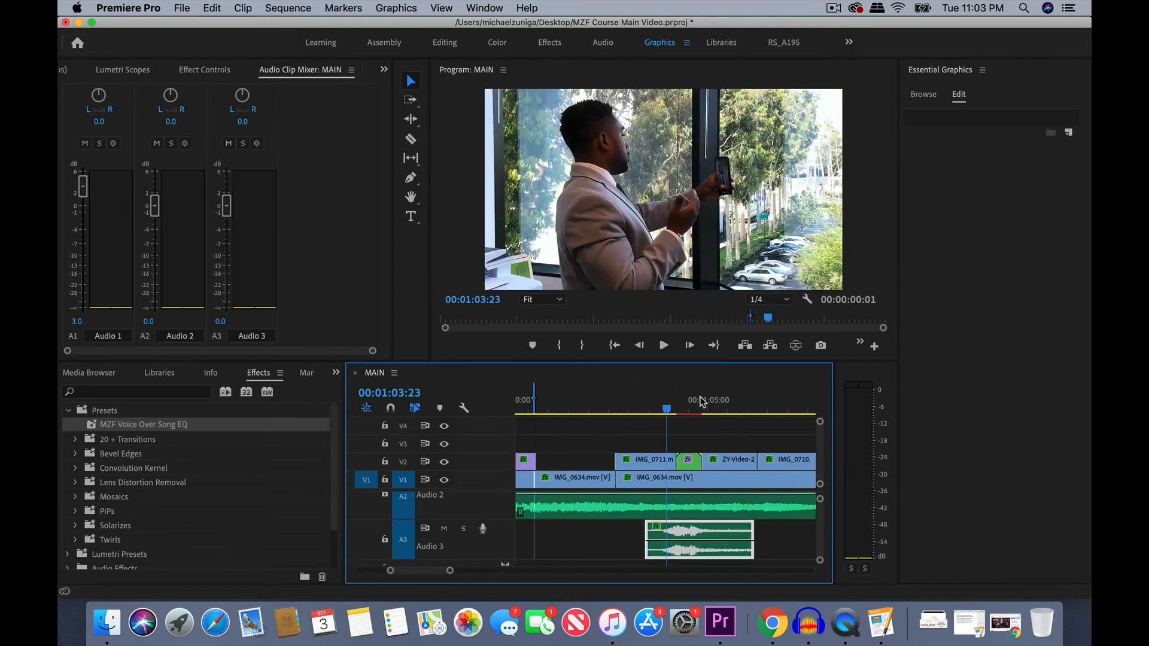
pyautogui.moveTo(722, 532); pyautogui.dragTo(735, 533)
pyautogui.click(621, 408)
pyautogui.press('space')
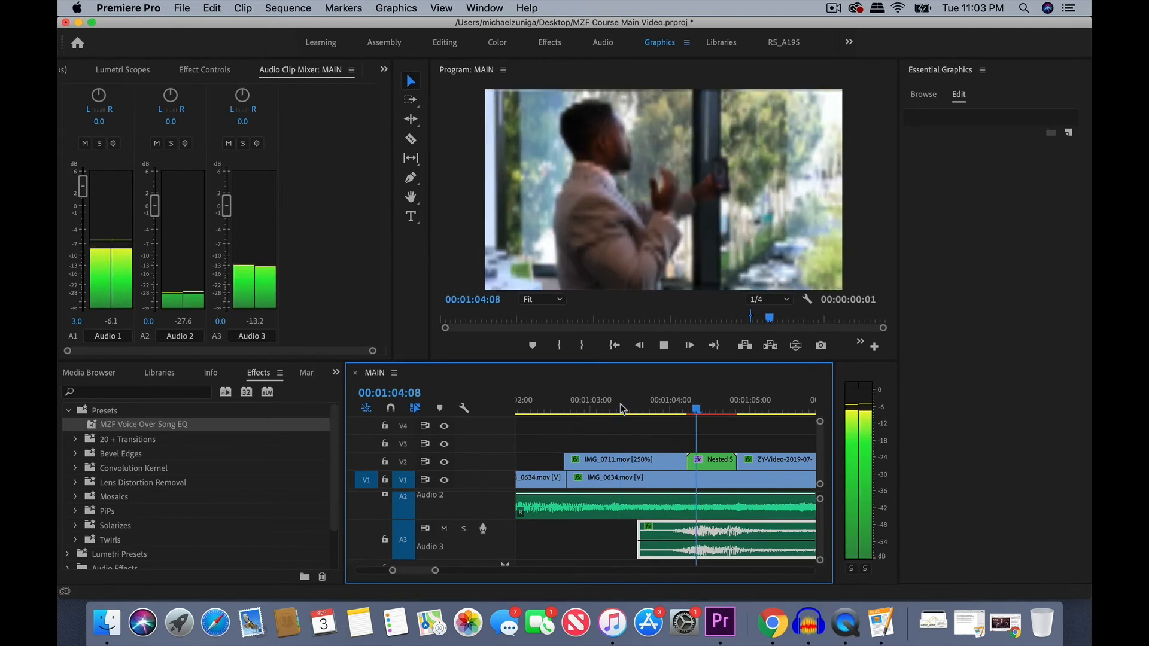
pyautogui.press('space')
# Step: Shift the copied whoosh 3 frames later on A3 and replay the transition
pyautogui.moveTo(680, 533); pyautogui.dragTo(691, 531)
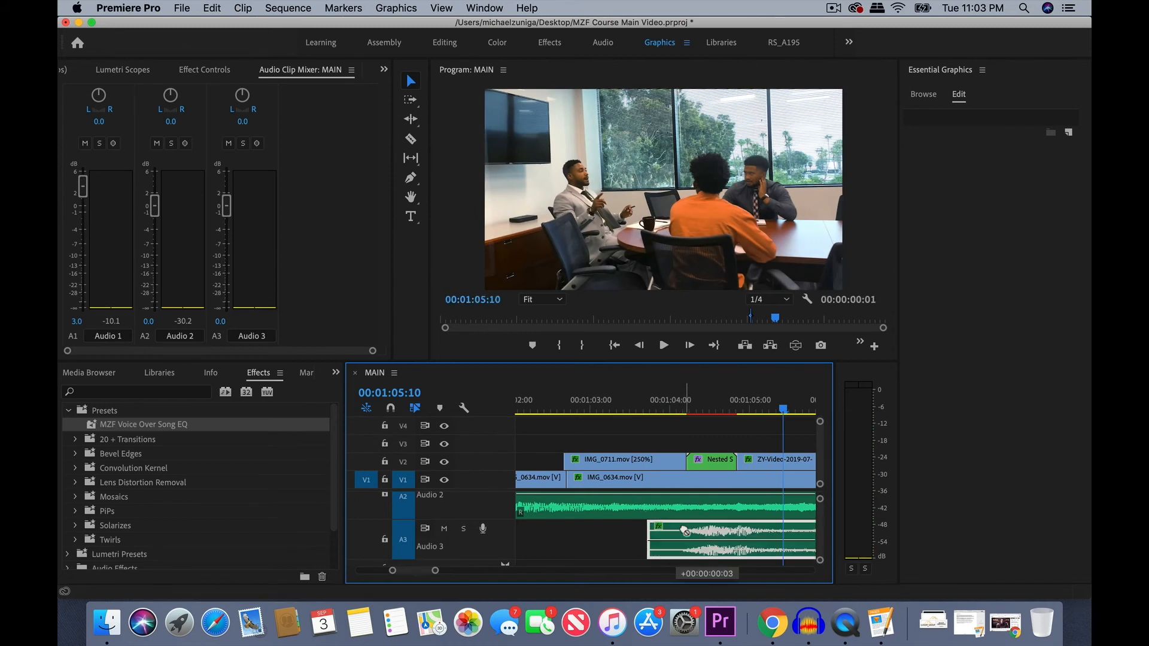
pyautogui.click(615, 400)
pyautogui.press('space')
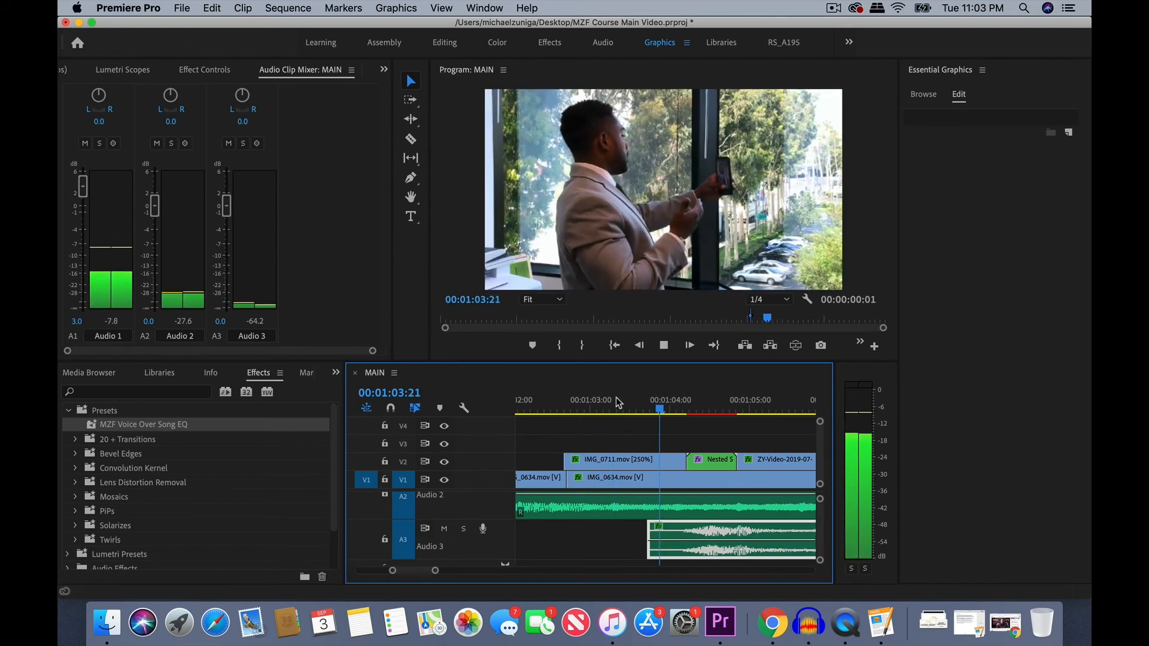
pyautogui.press('space')
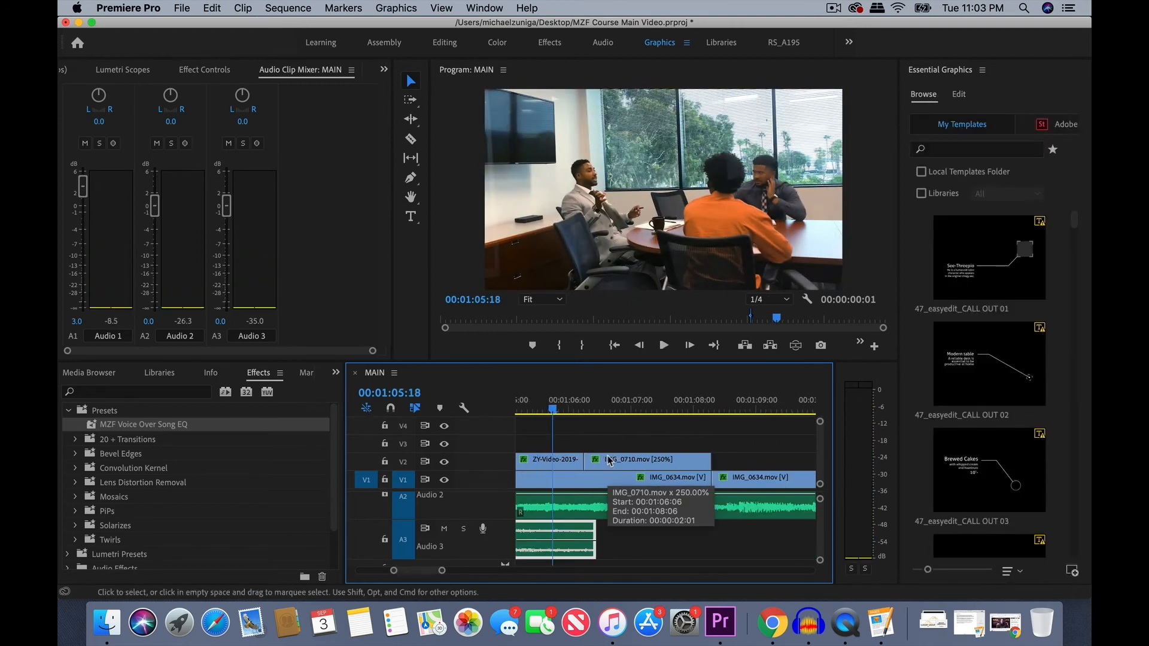
pyautogui.scroll(3, 609, 459)
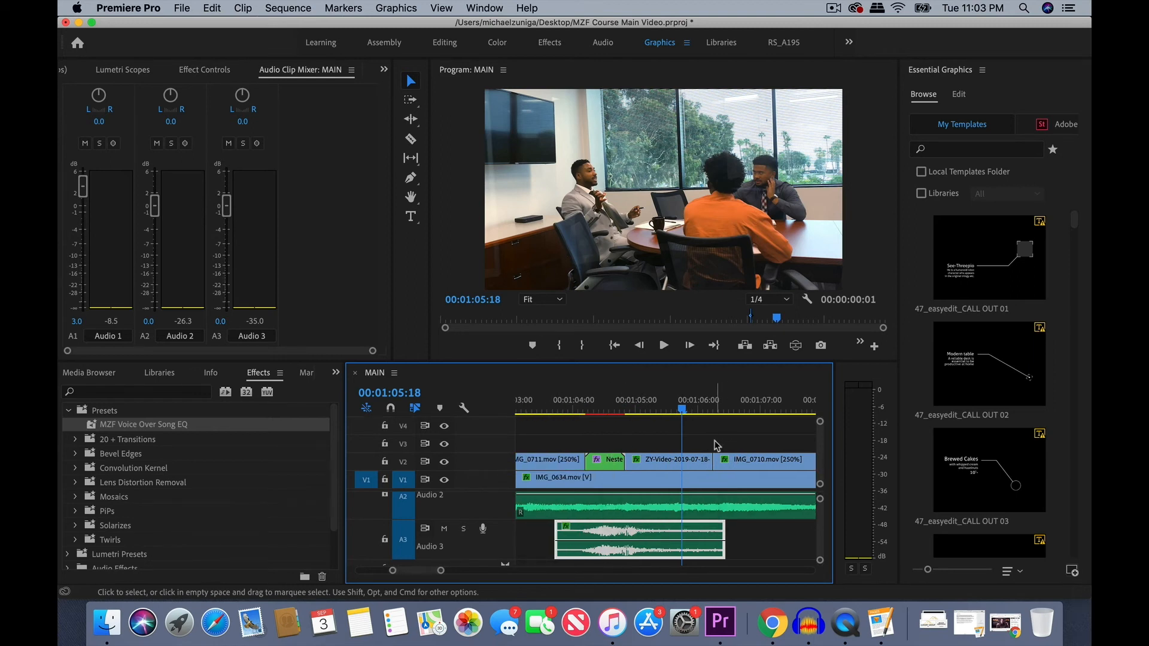
pyautogui.scroll(-6, 715, 442)
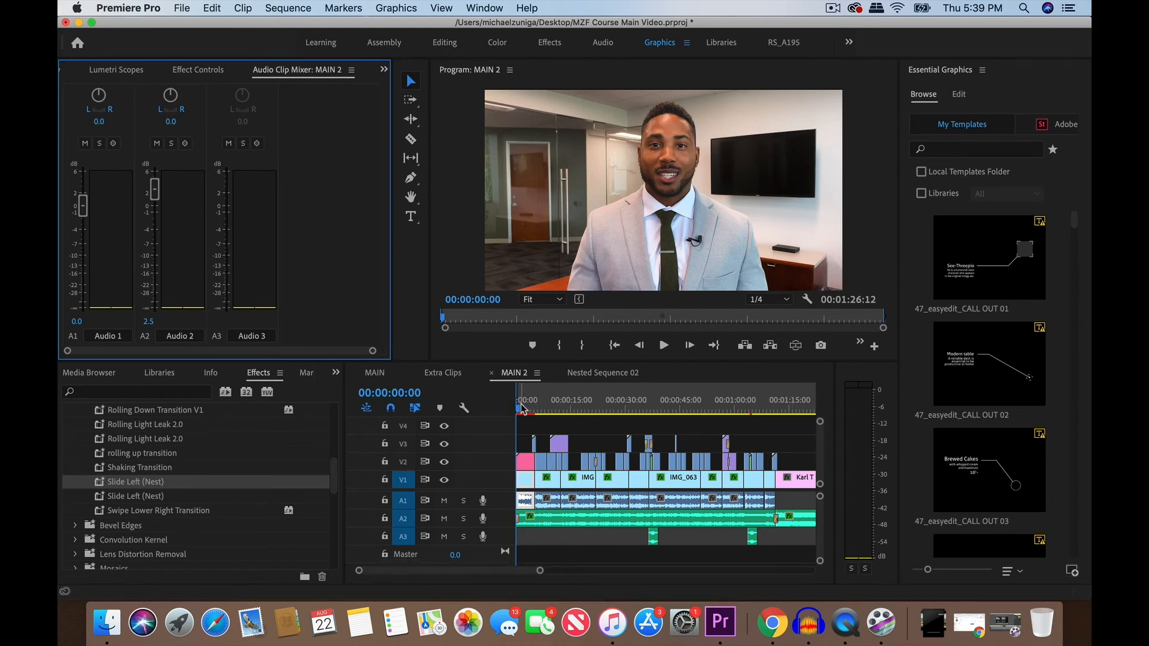
# Step: Play the MAIN 2 sequence from the start and replay the section around 00:00:29 to check the audio levels
pyautogui.press('space')
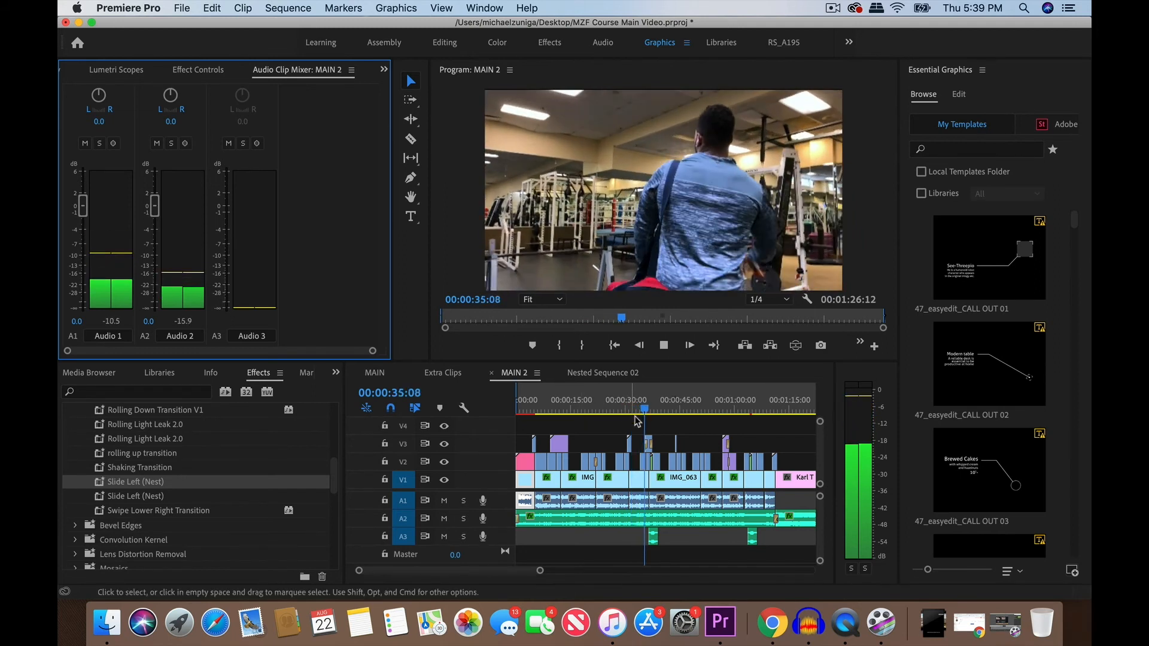
pyautogui.click(628, 402)
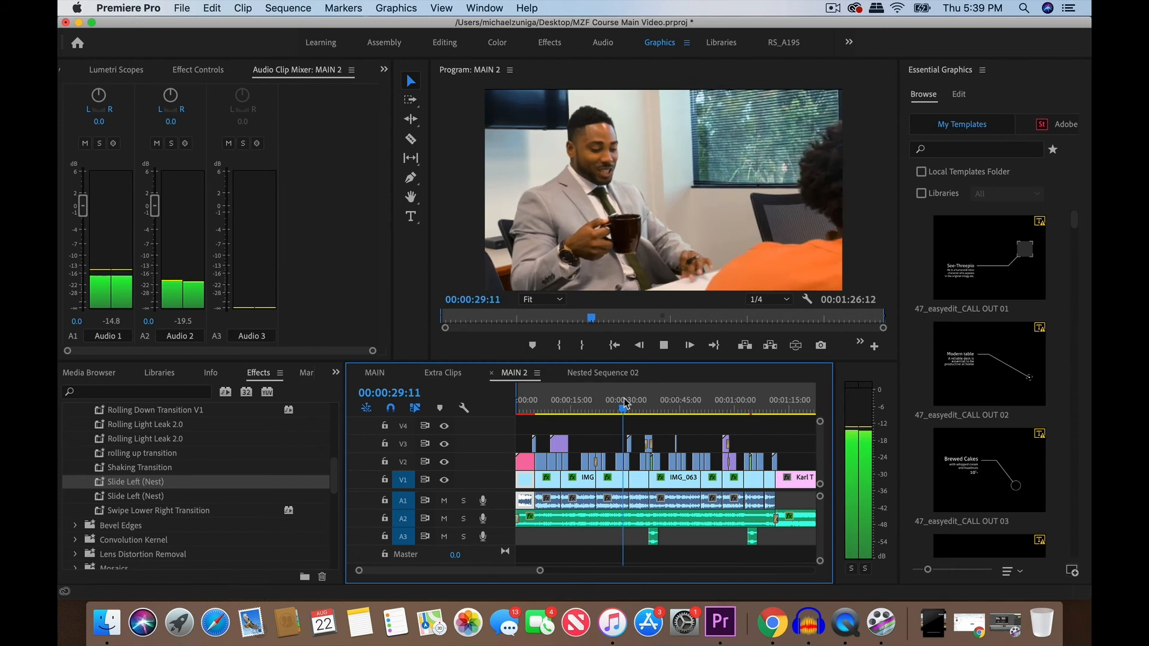
pyautogui.click(625, 402)
pyautogui.press('space')
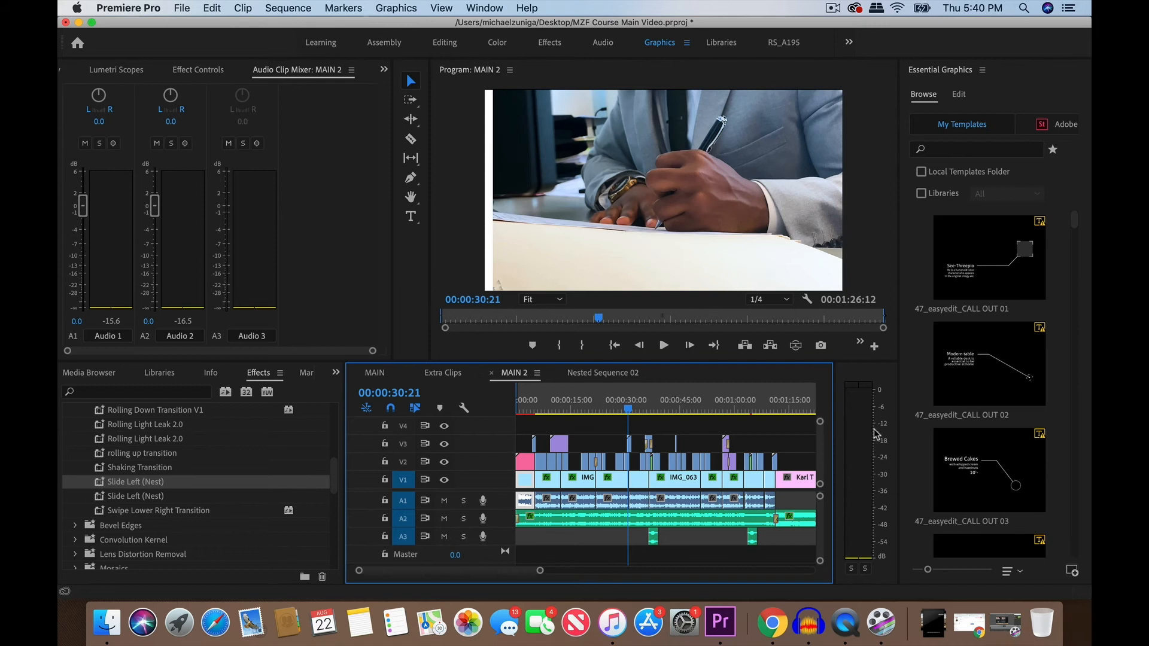
# Step: Enlarge the Audio 1 track for editing around 00:00:28:23 and replay the phrase to check the voice level
pyautogui.click(623, 402)
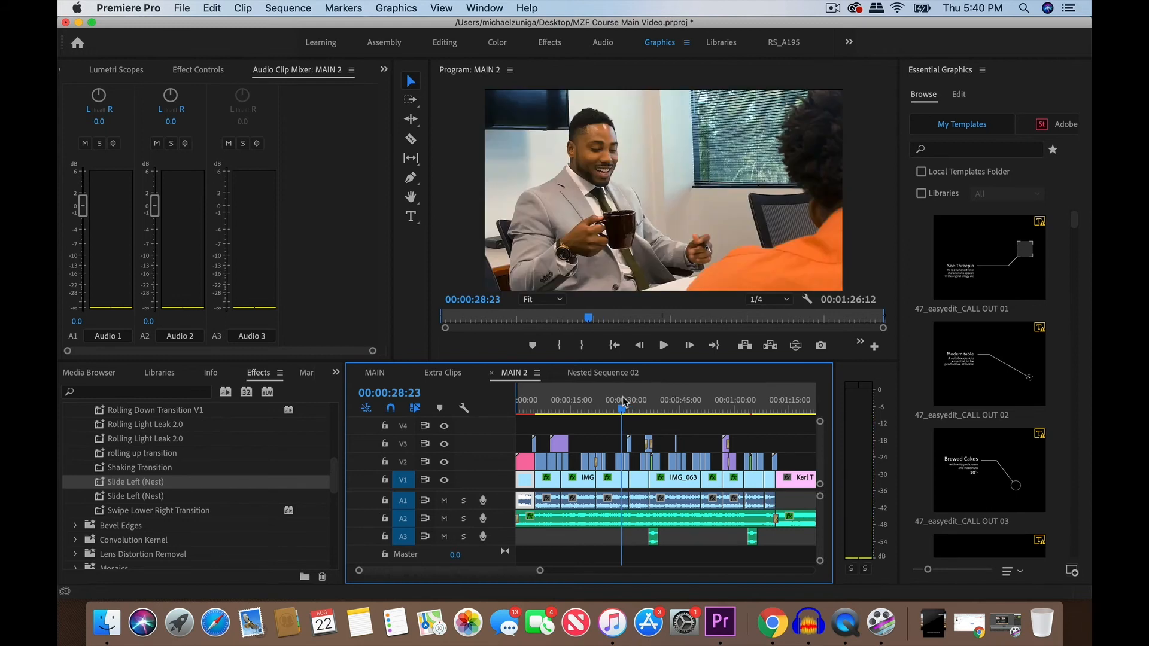
pyautogui.press('=')
pyautogui.press('=')
pyautogui.press('=')
pyautogui.moveTo(500, 508); pyautogui.dragTo(500, 532)
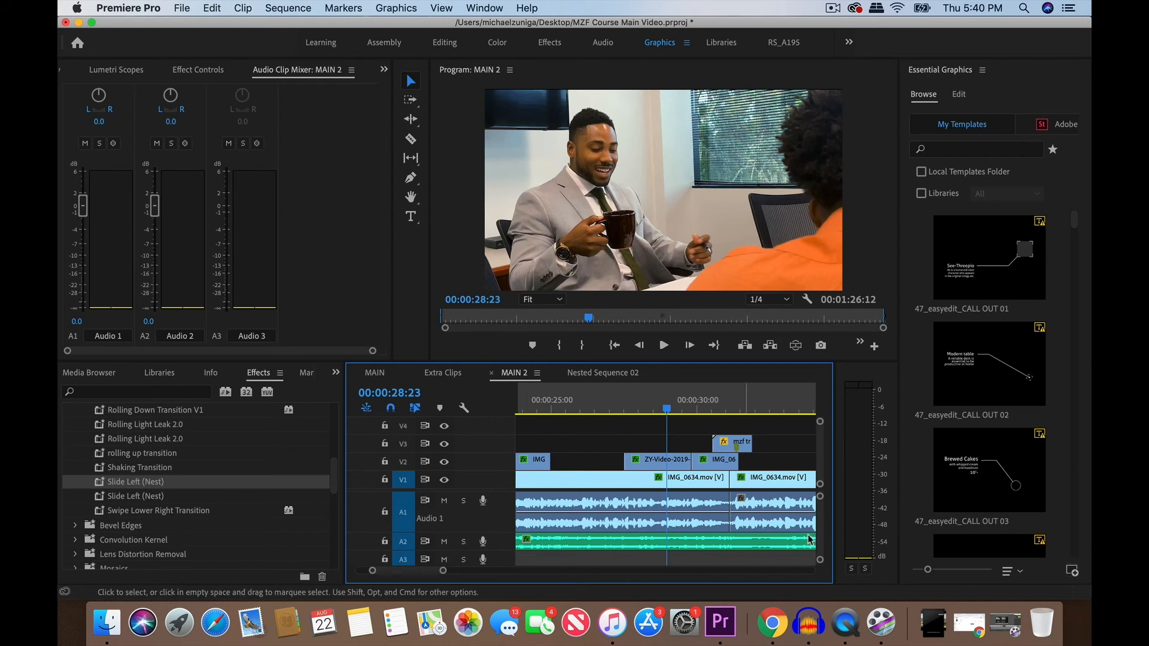
pyautogui.click(615, 400)
pyautogui.press('space')
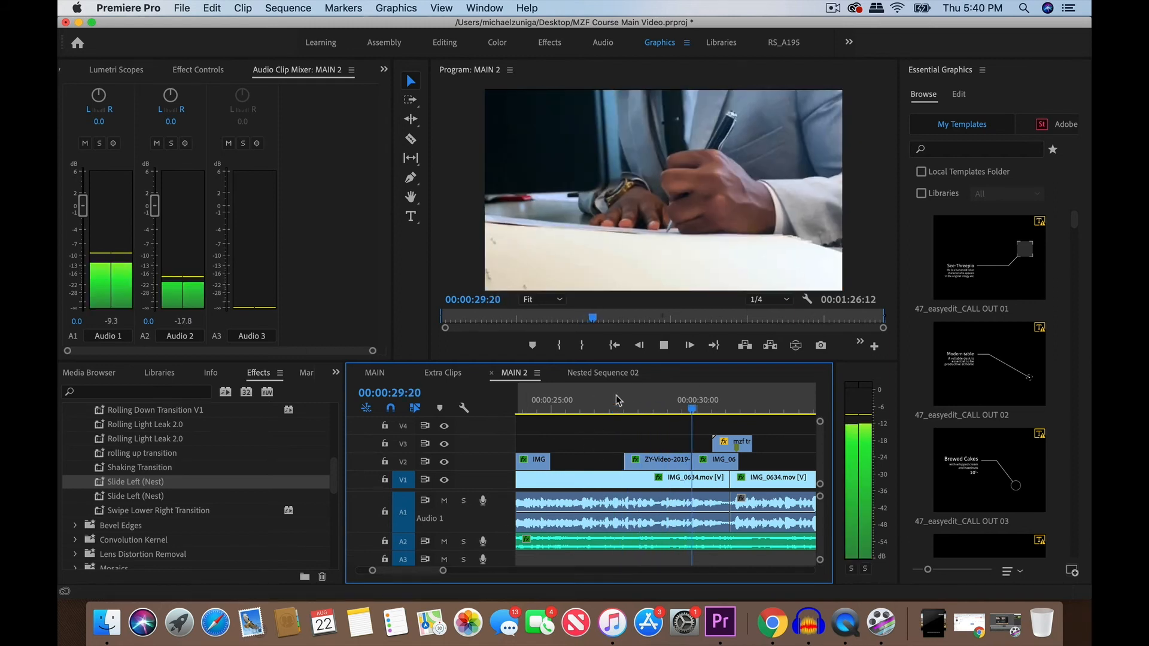
pyautogui.press('space')
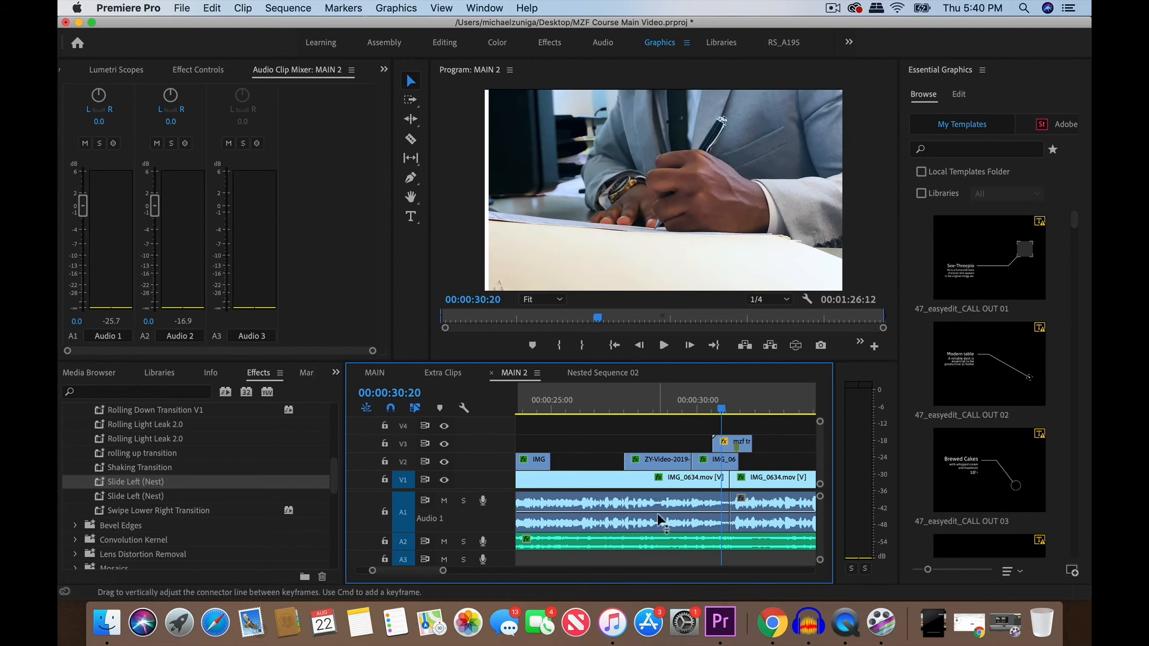
# Step: Add two volume keyframes to the A1 voice clip, raise the second, near 00:00:28:22, to about 2 dB, and replay
pyautogui.press('p')
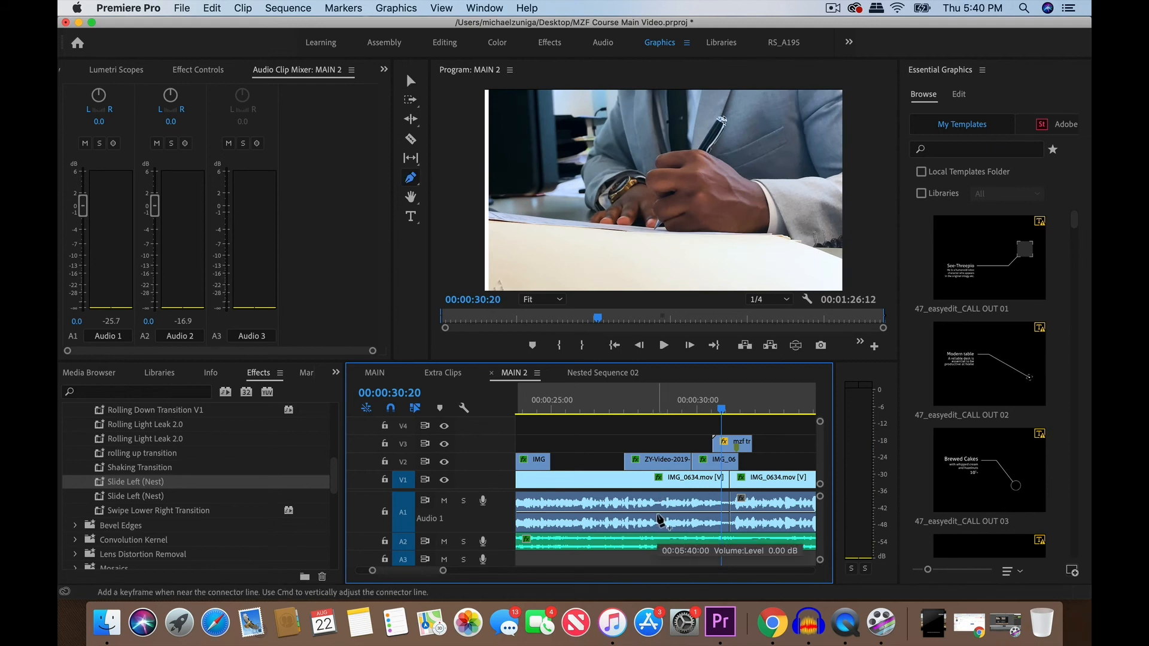
pyautogui.click(655, 513)
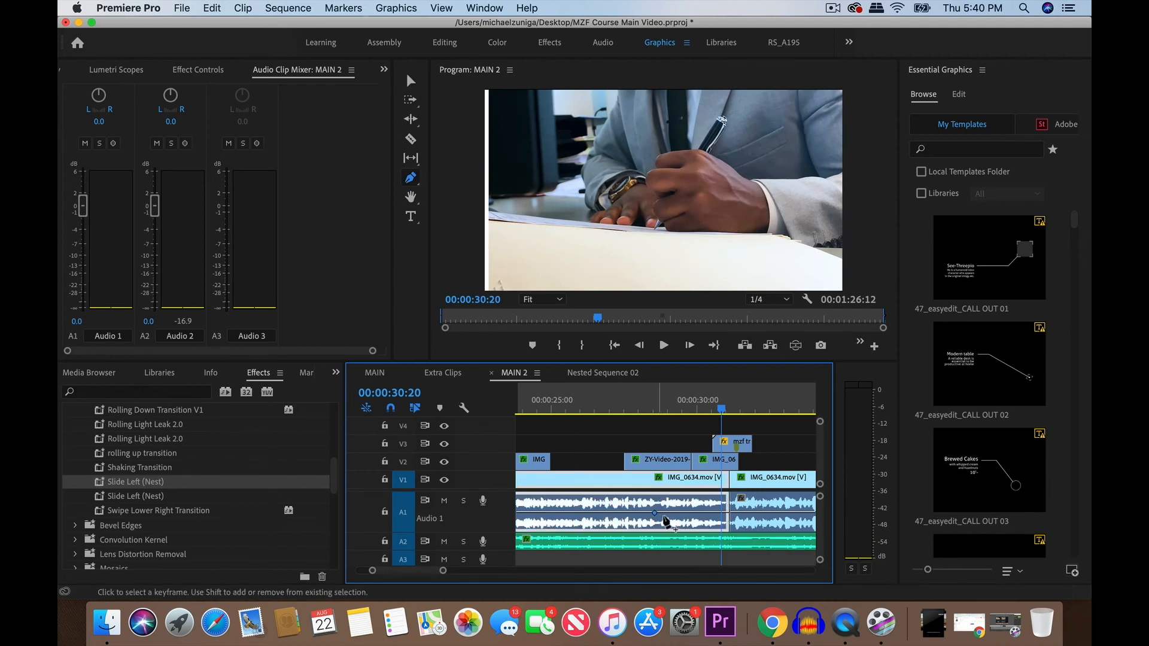
pyautogui.click(667, 514)
pyautogui.moveTo(667, 513); pyautogui.dragTo(666, 508)
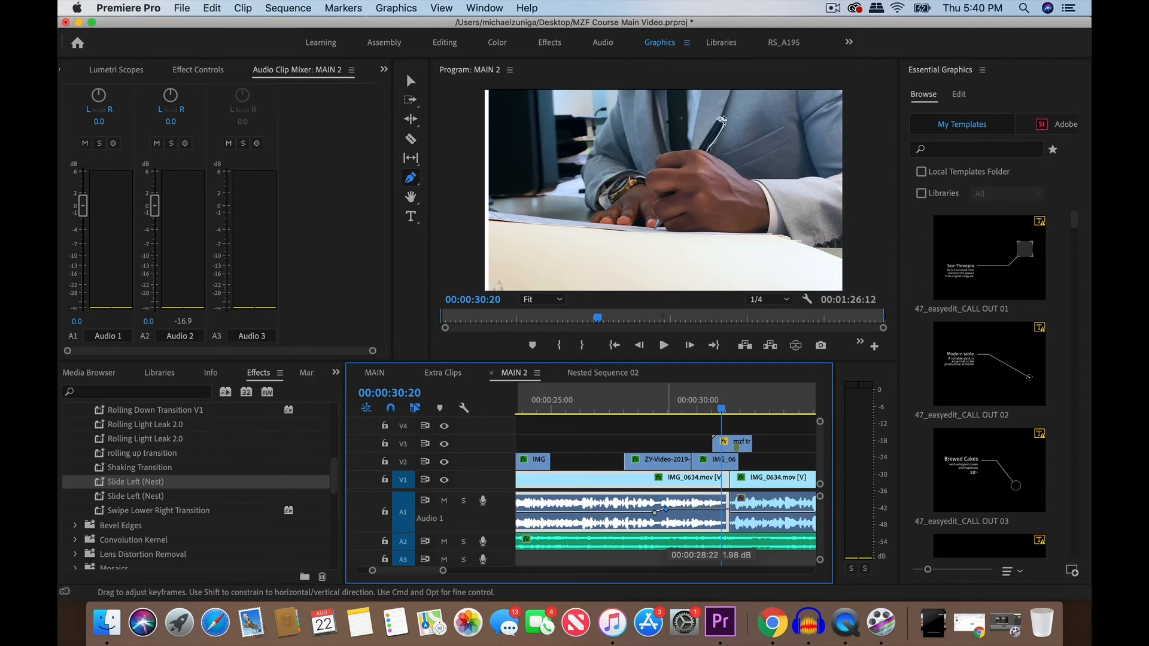
pyautogui.click(642, 404)
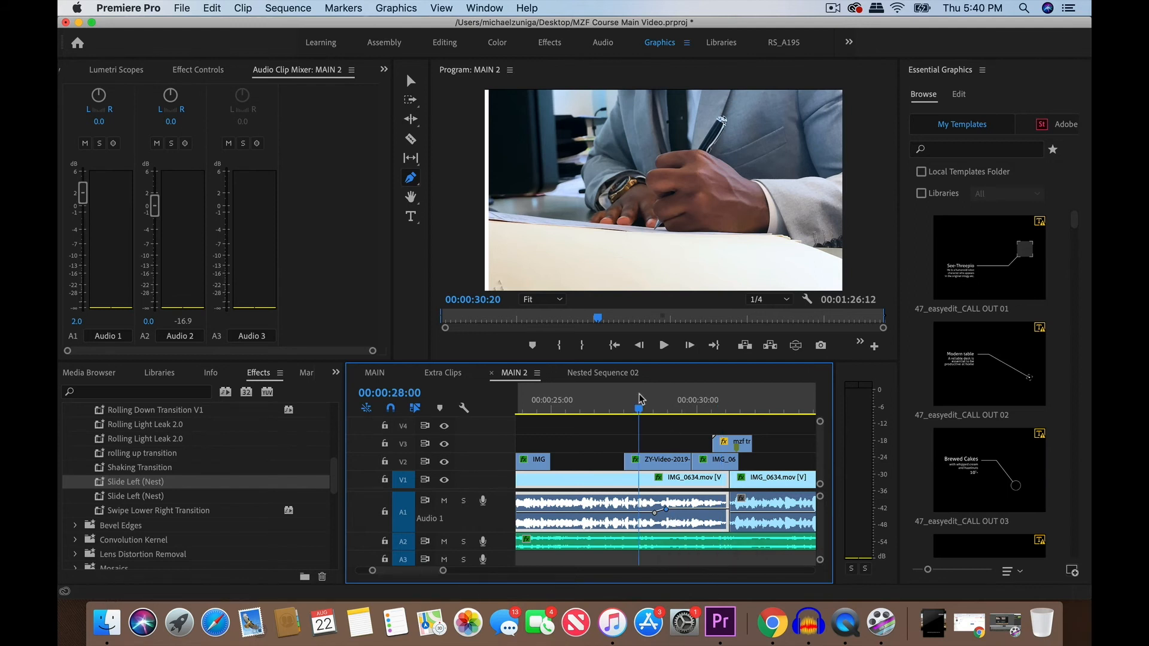
pyautogui.press('space')
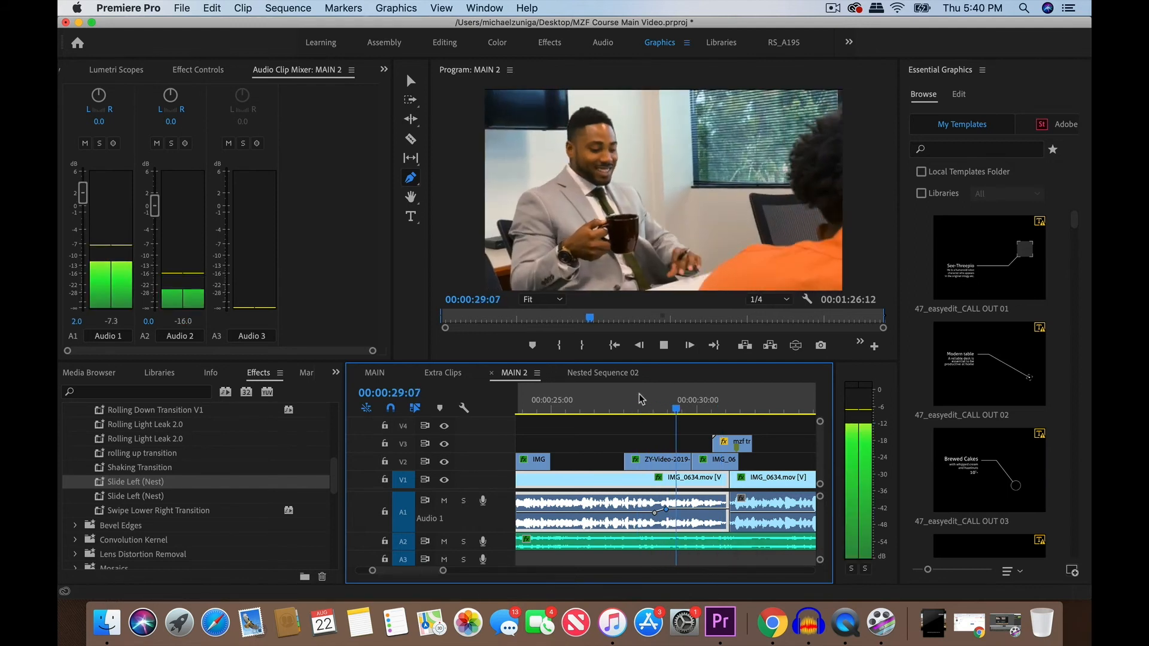
pyautogui.press('space')
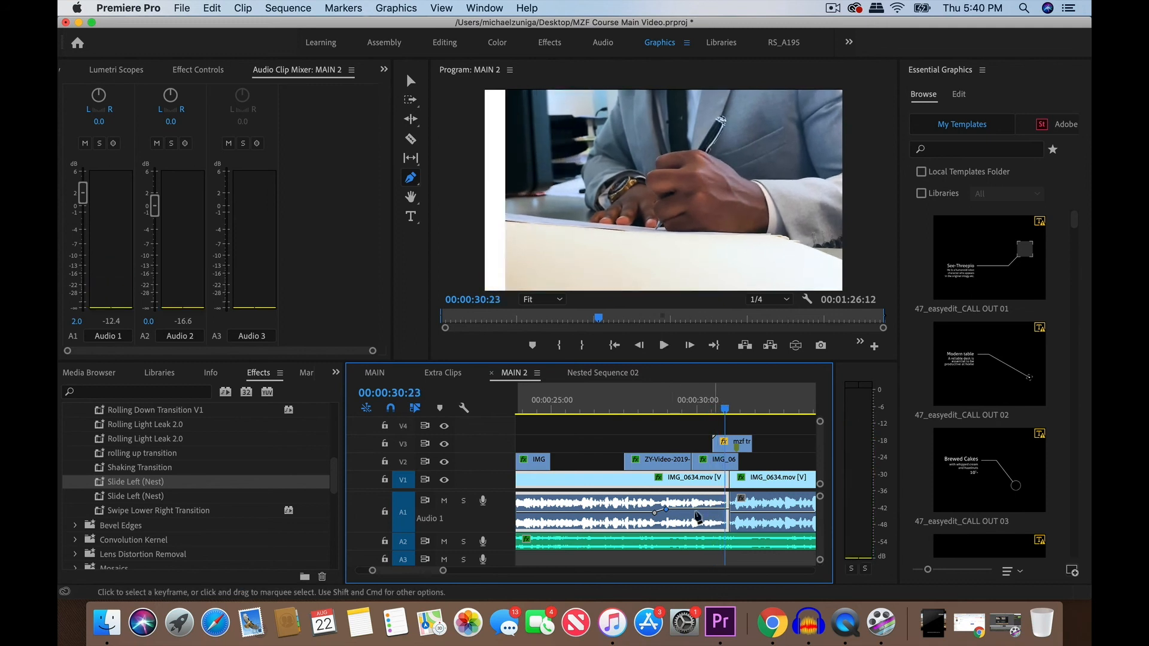
# Step: Raise the second volume keyframe on the A1 voice clip to 3.3 dB and replay the phrase
pyautogui.moveTo(666, 510); pyautogui.dragTo(666, 507)
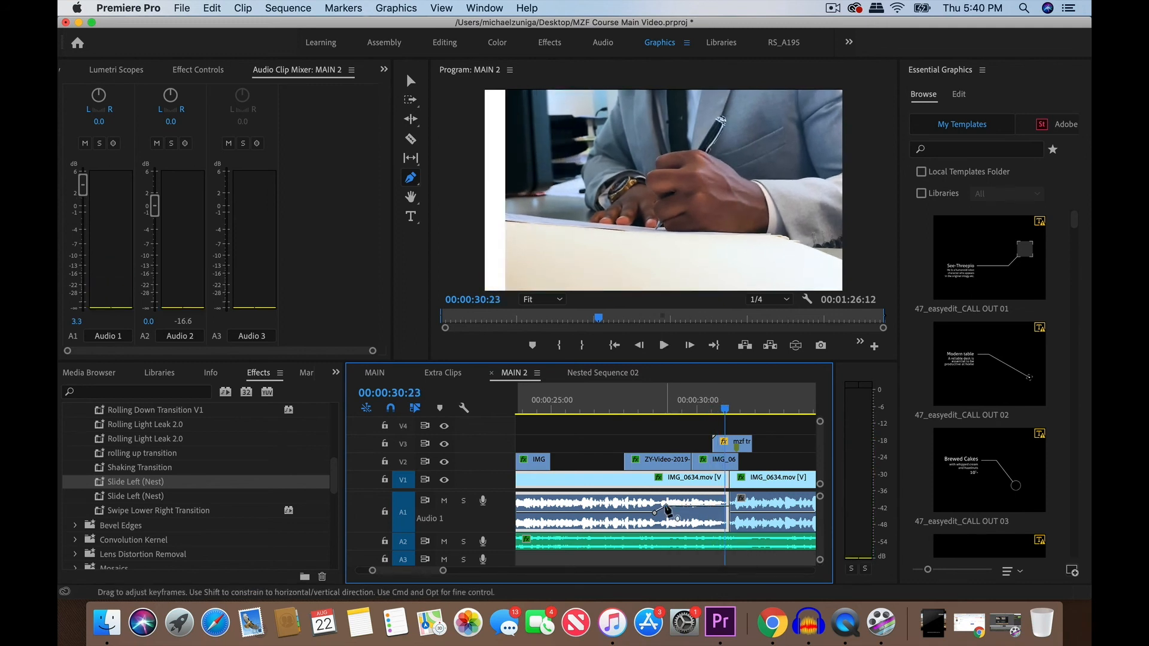
pyautogui.click(647, 406)
pyautogui.press('space')
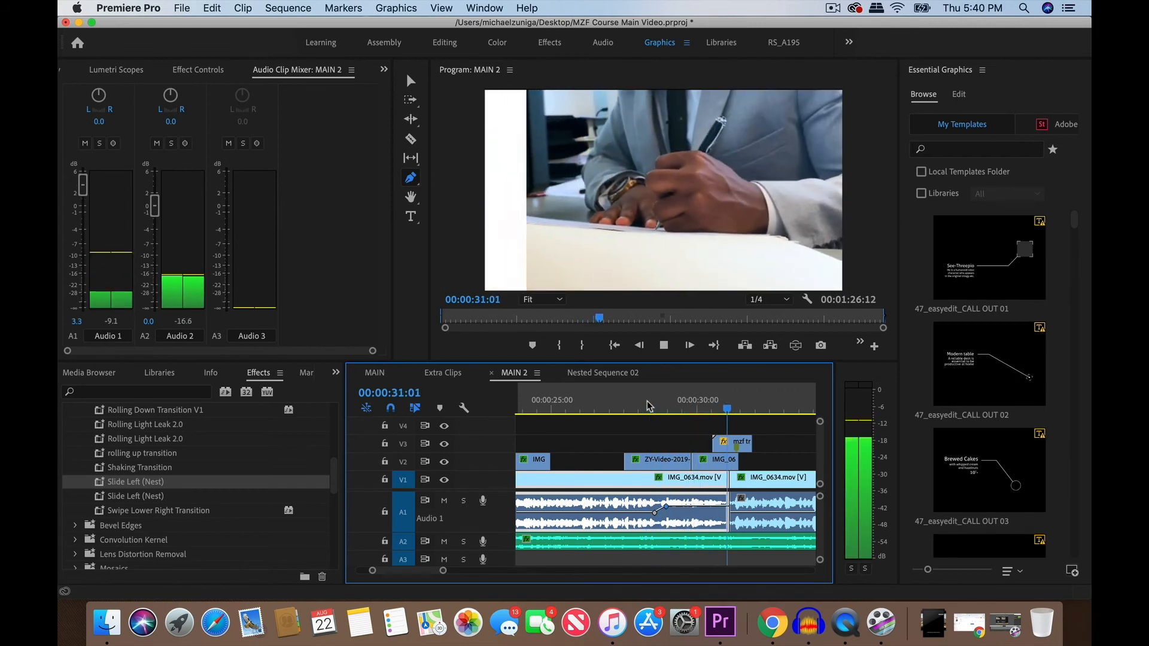
# Step: Listen on to about 00:00:50 and set the A1 voice clip at 00:00:42:01 to 2 dB
pyautogui.press('space')
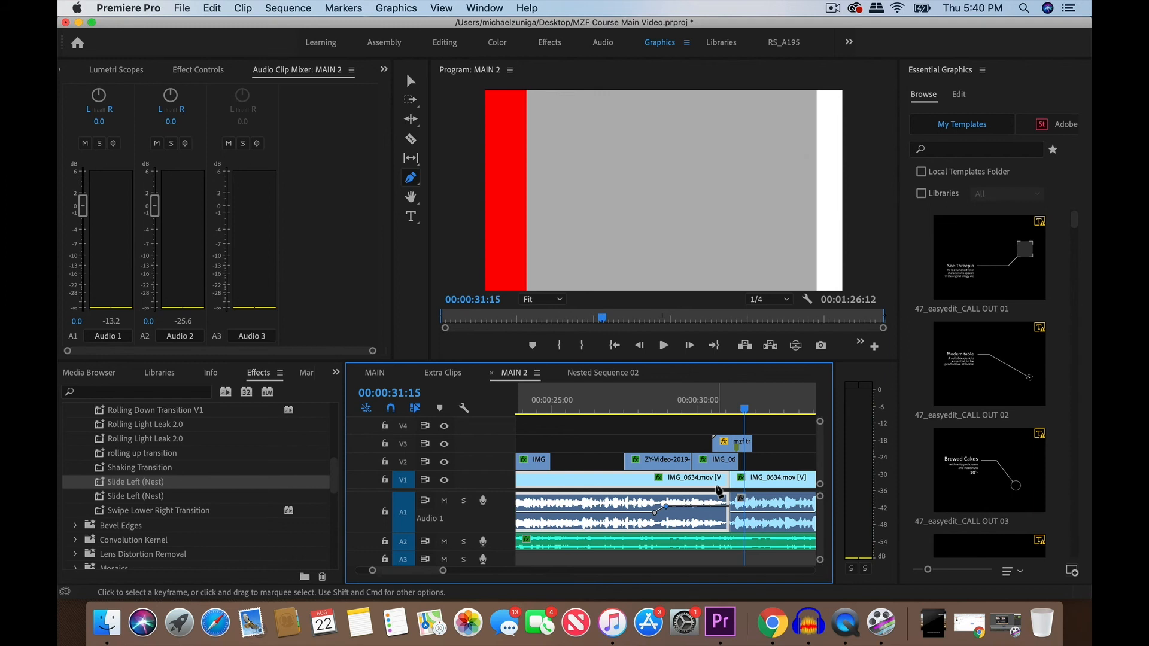
pyautogui.press('space')
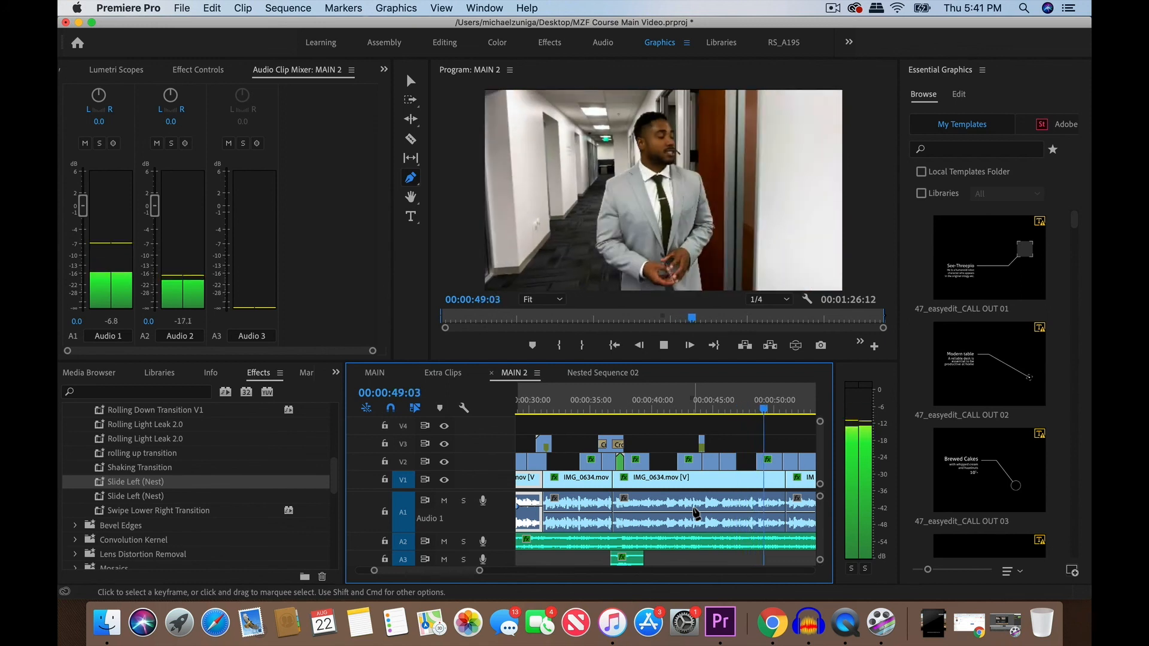
pyautogui.press('space')
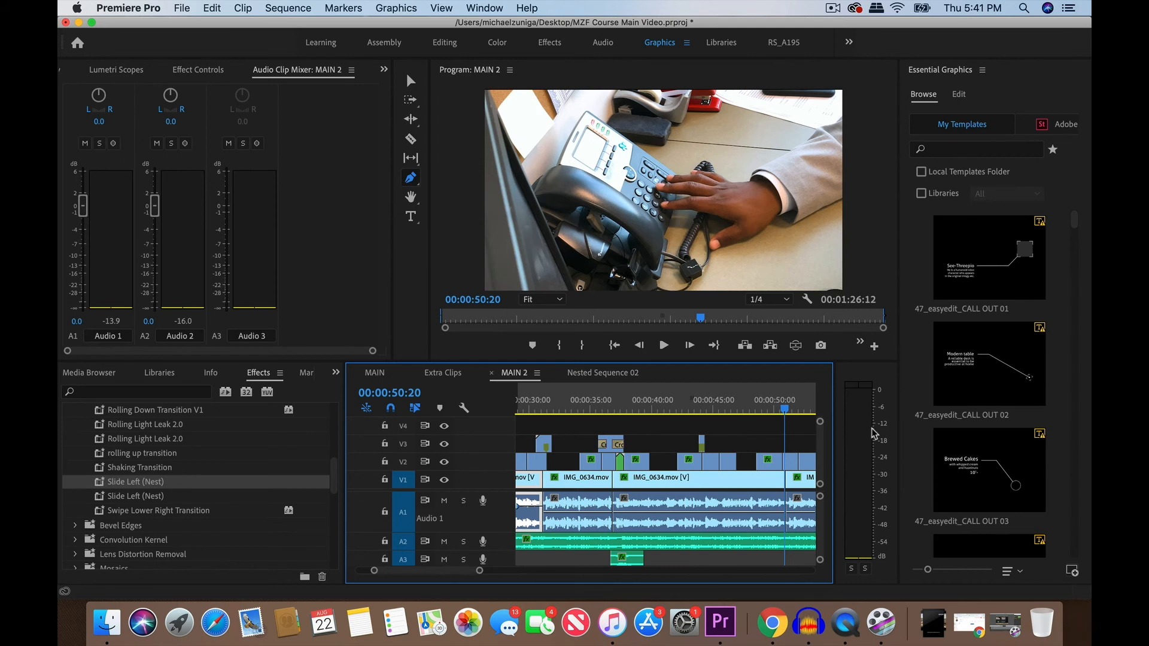
pyautogui.click(677, 409)
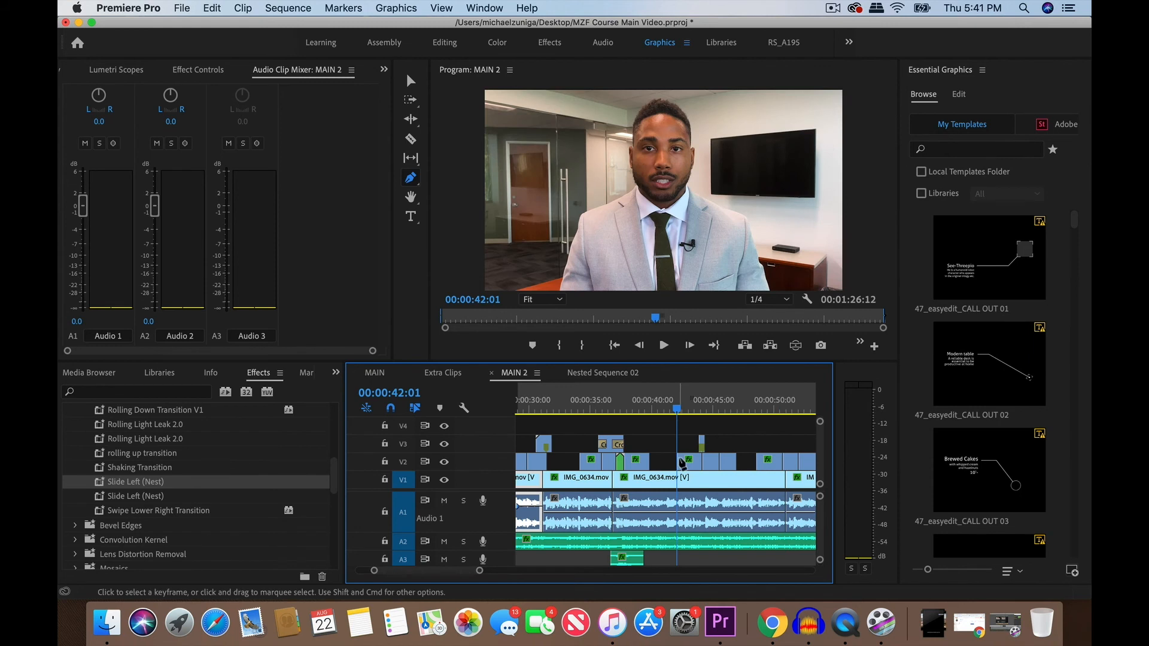
pyautogui.press('v')
pyautogui.click(669, 477)
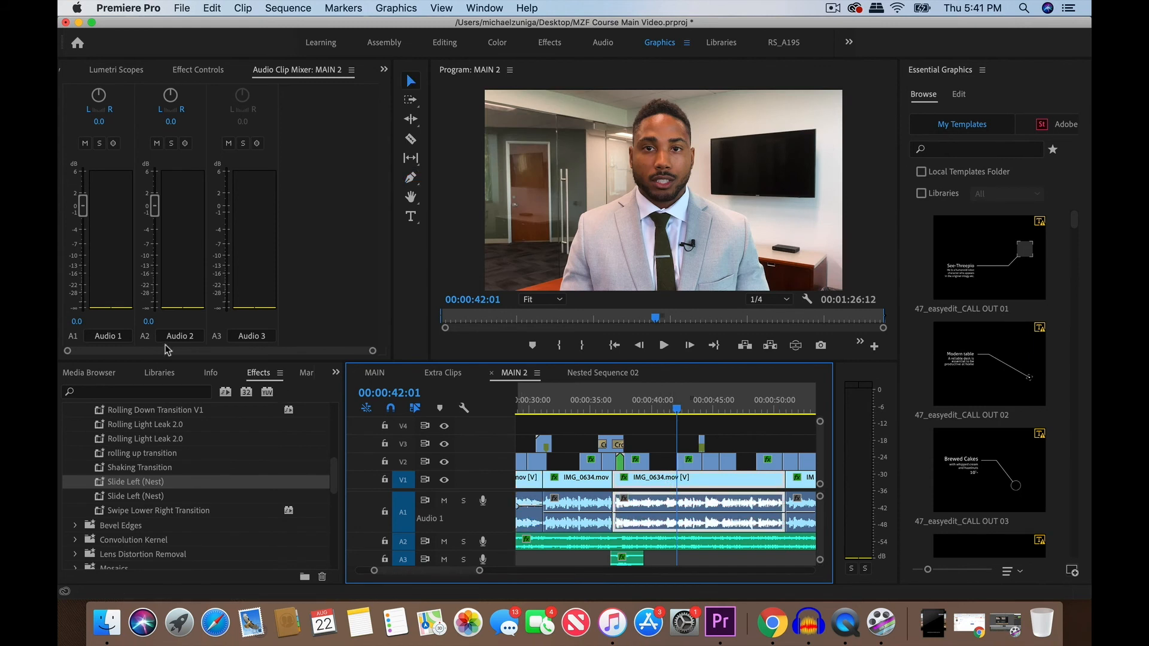
pyautogui.click(76, 320)
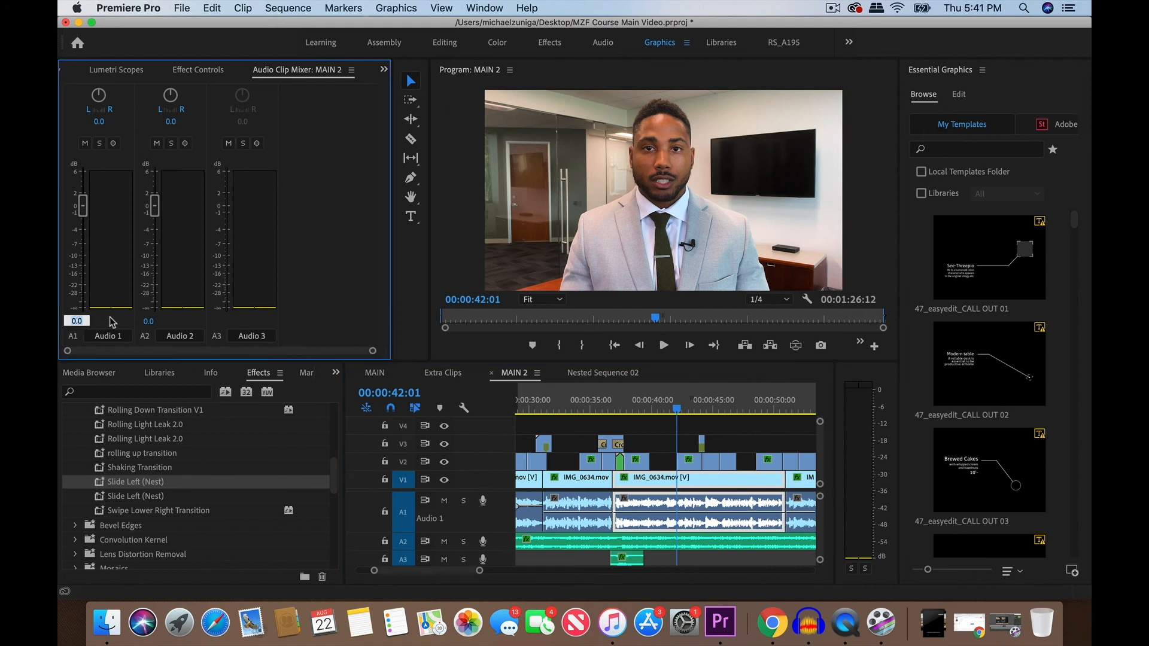
pyautogui.write('2')
pyautogui.press('Return')
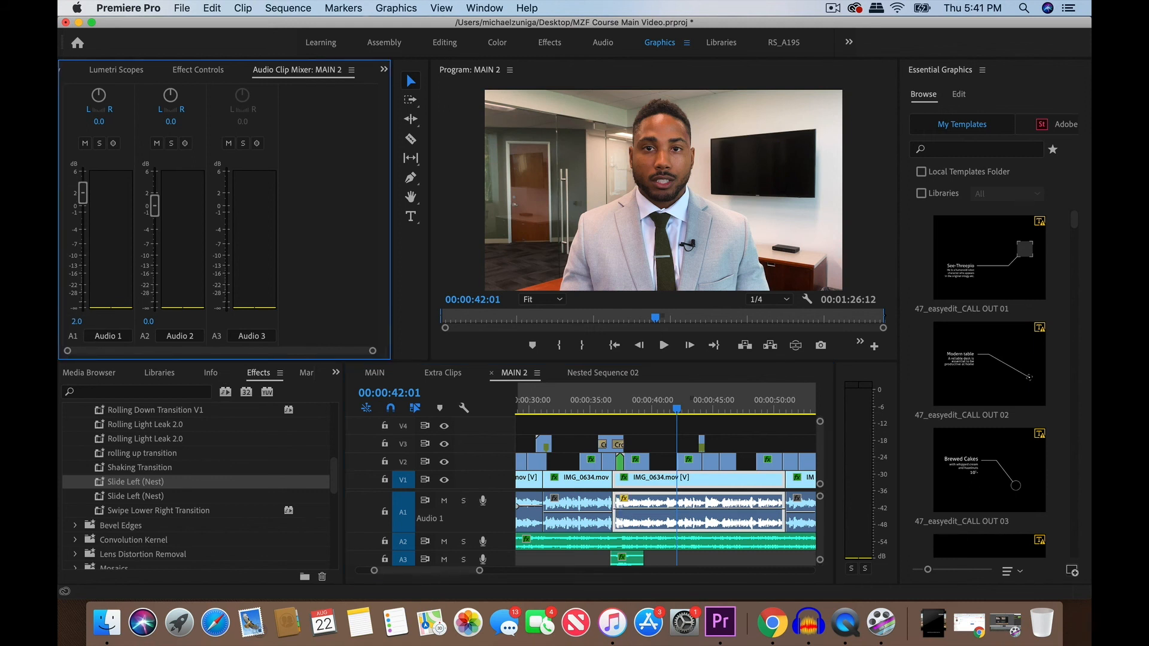
# Step: Play on to 00:00:56, set the A1 voice clip at 00:00:53:22 to 2 dB, and replay it
pyautogui.click(602, 406)
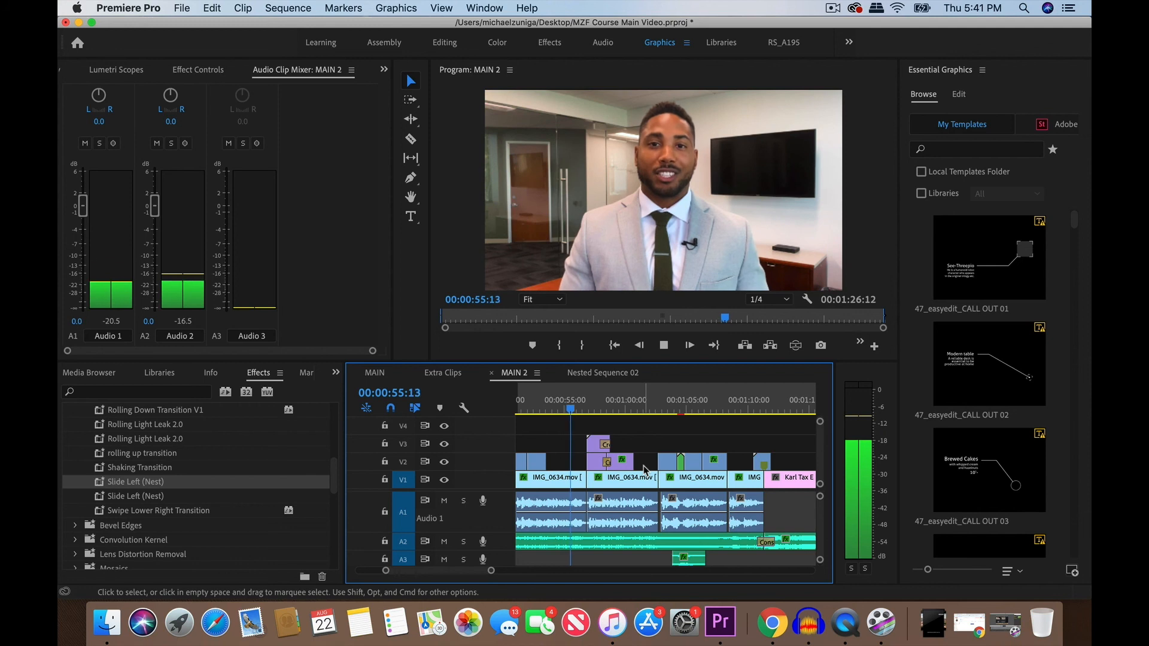
pyautogui.press('space')
pyautogui.hscroll(-4, 644, 466)
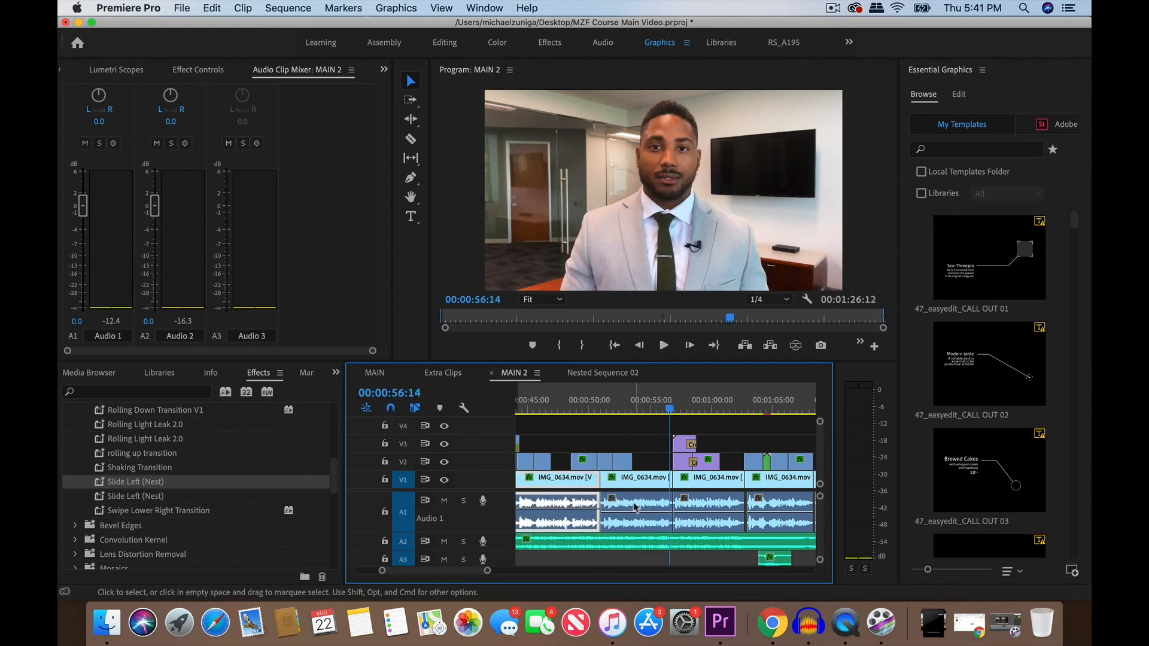
pyautogui.click(634, 506)
pyautogui.click(637, 406)
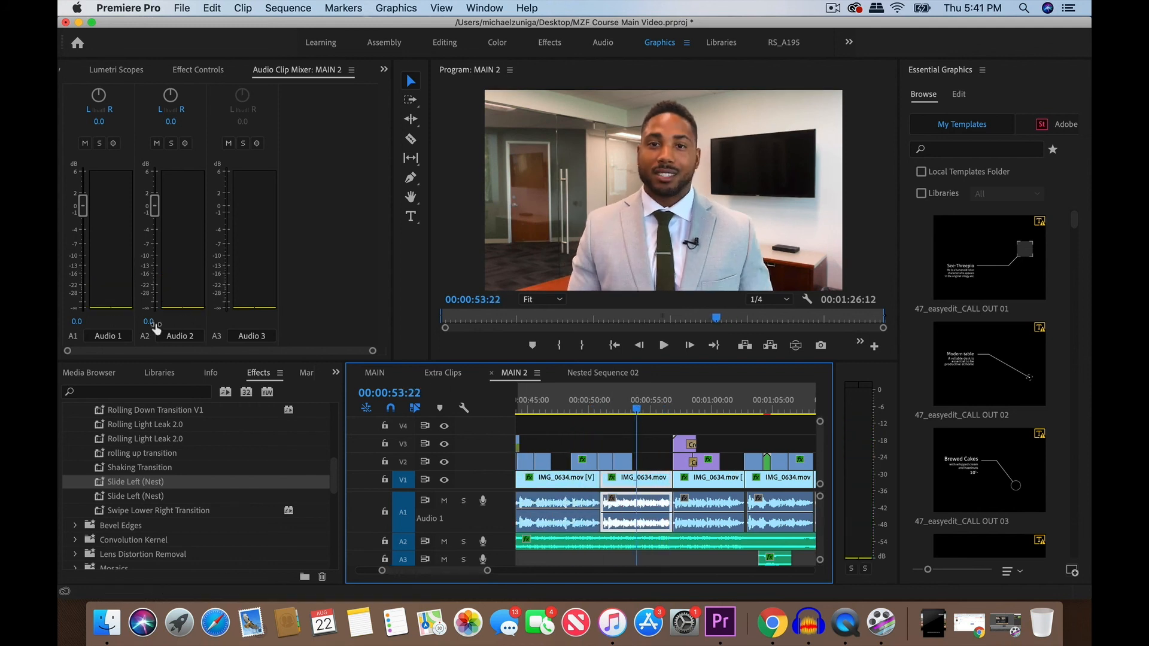
pyautogui.click(77, 320)
pyautogui.write('2')
pyautogui.press('Return')
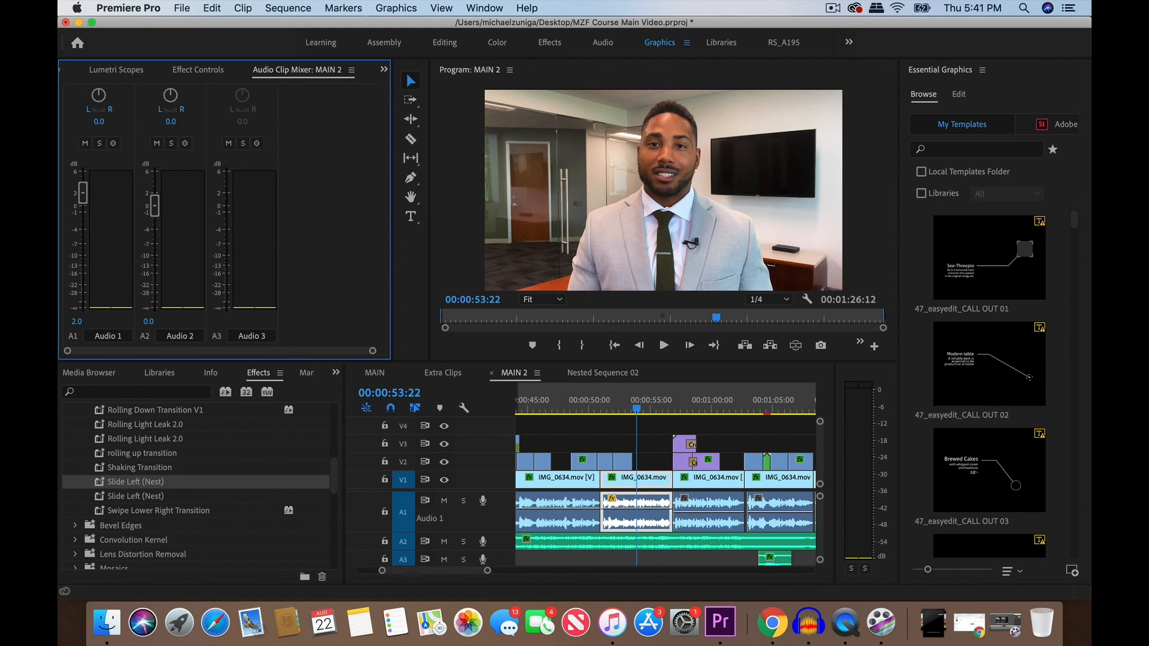
pyautogui.click(592, 409)
pyautogui.press('space')
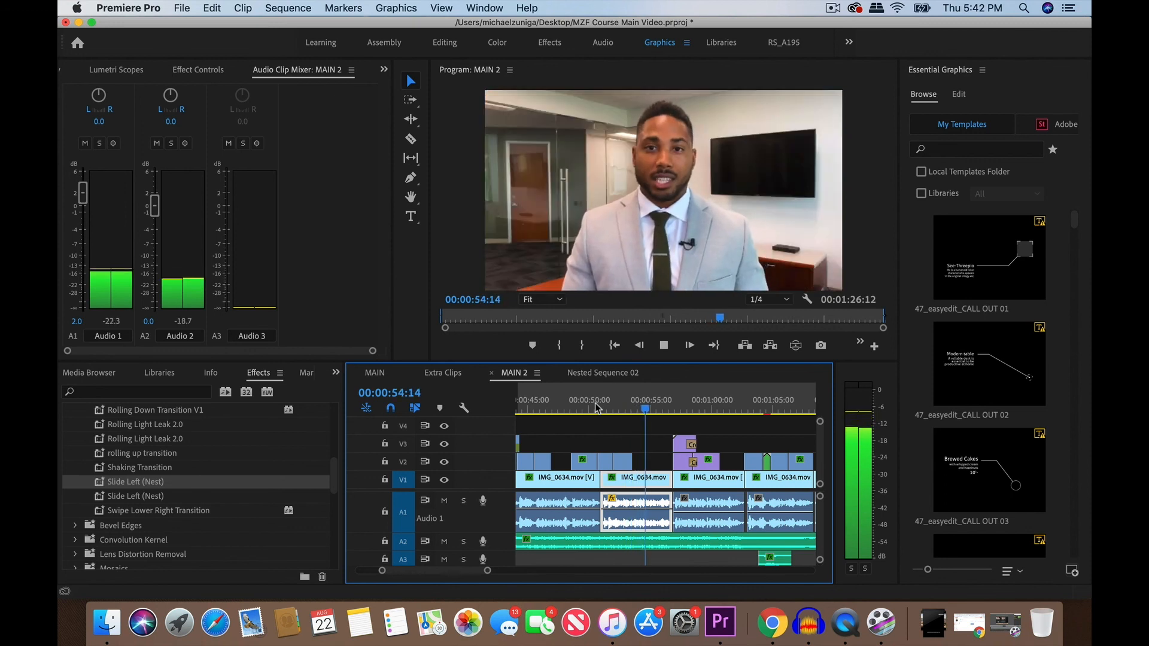
pyautogui.press('space')
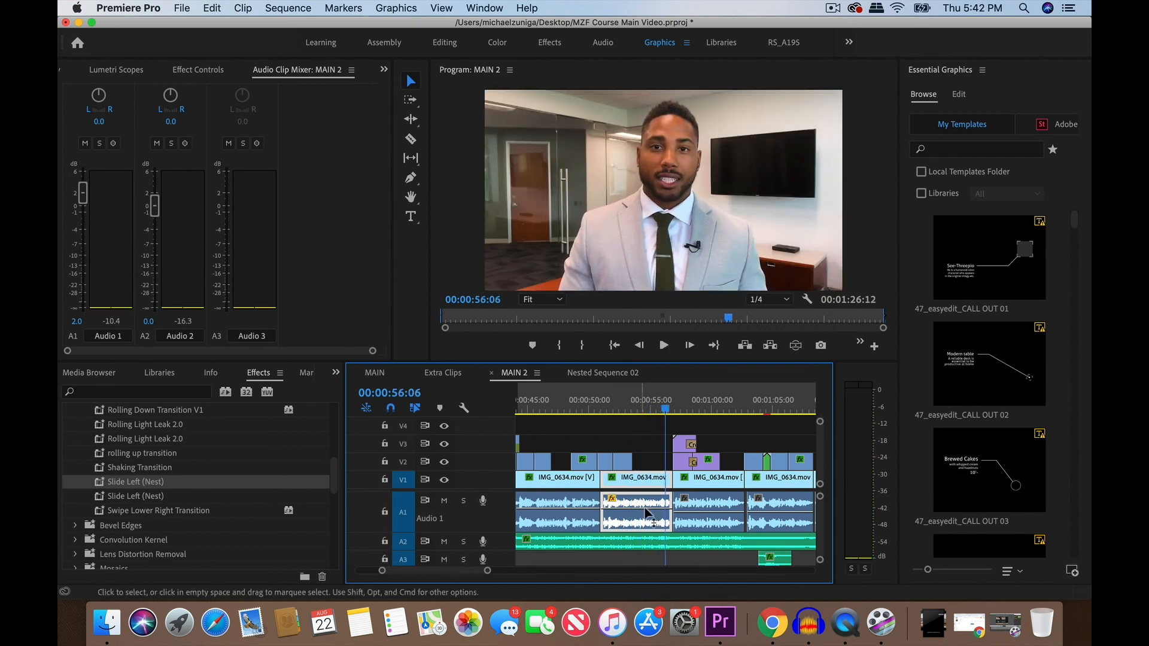
# Step: Set the A1 voice clips at 00:00:56:06 and 00:00:48:06 to 3 dB each and play on to 00:01:08:00
pyautogui.click(77, 320)
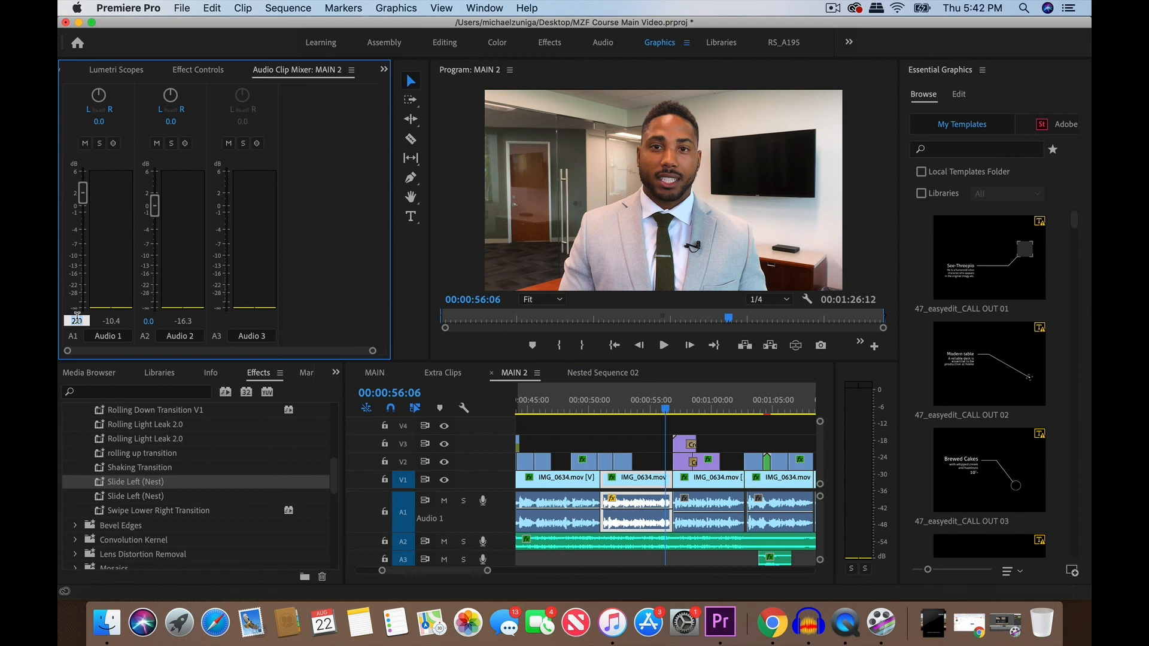
pyautogui.write('3')
pyautogui.press('Return')
pyautogui.click(568, 502)
pyautogui.click(569, 396)
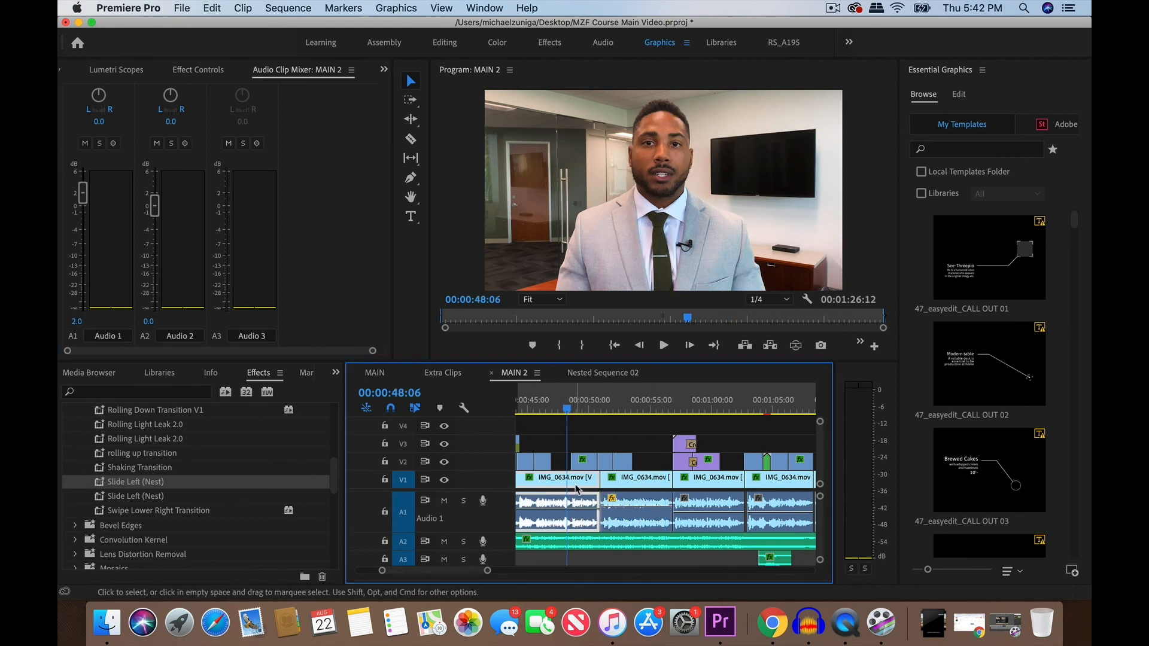
pyautogui.click(79, 321)
pyautogui.write('3')
pyautogui.press('Return')
pyautogui.press('space')
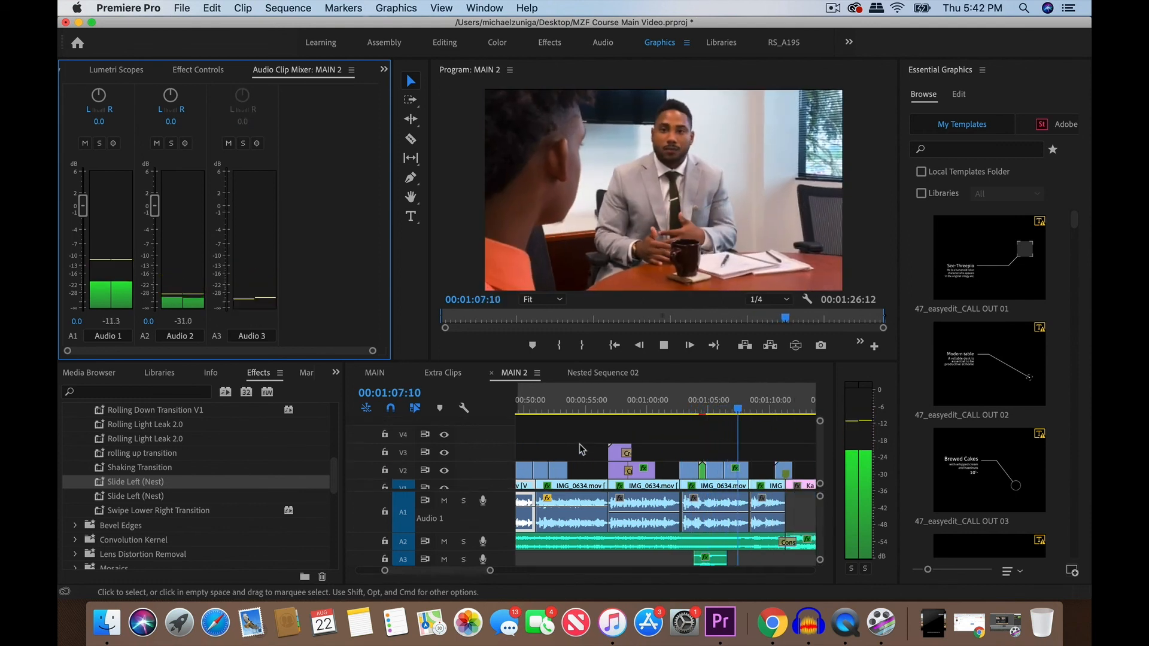
pyautogui.press('space')
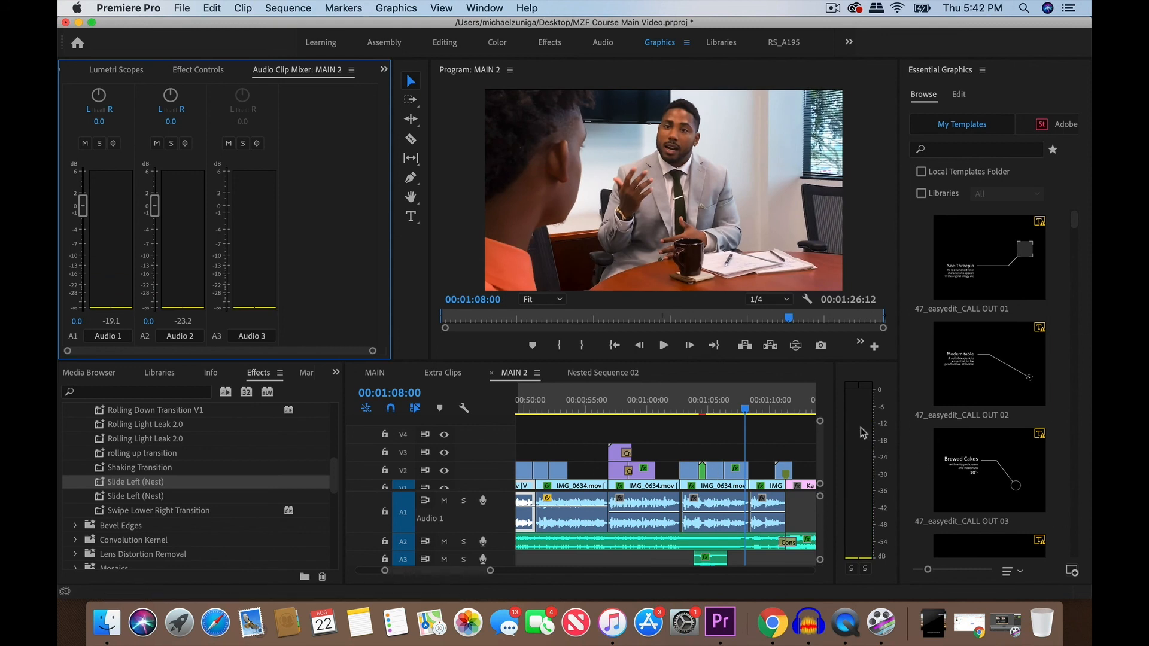
# Step: Set the A1 voice clip at 00:01:05:07 to 3 dB and replay it up to 00:01:08:00
pyautogui.click(721, 515)
pyautogui.click(712, 407)
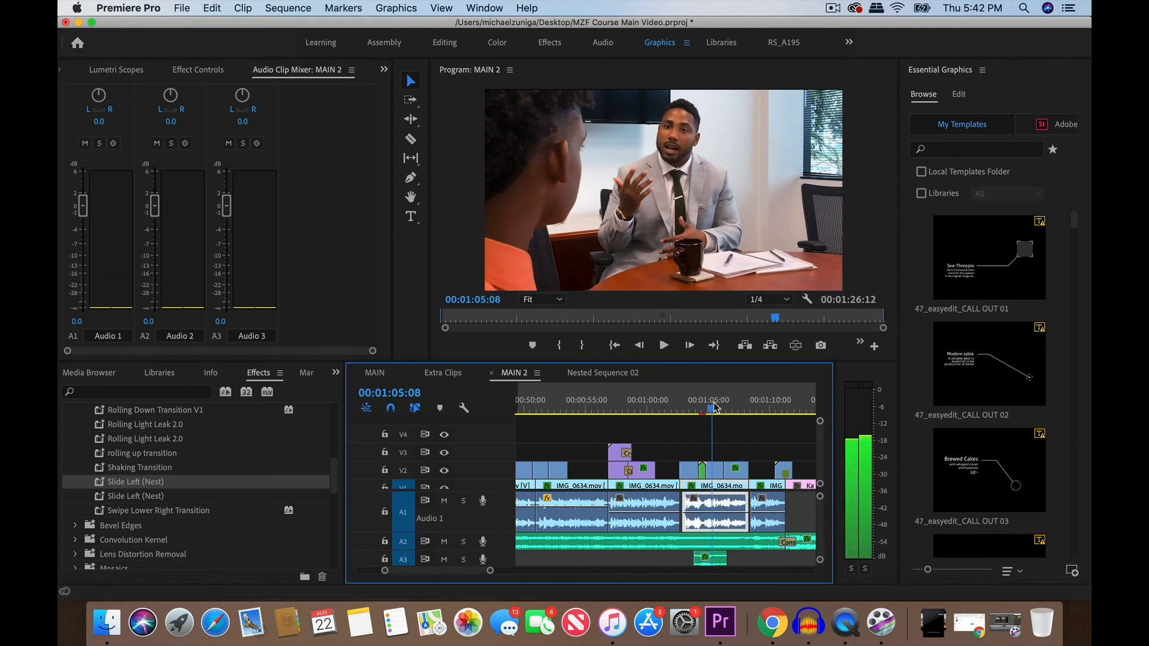
pyautogui.moveTo(714, 403); pyautogui.dragTo(712, 404)
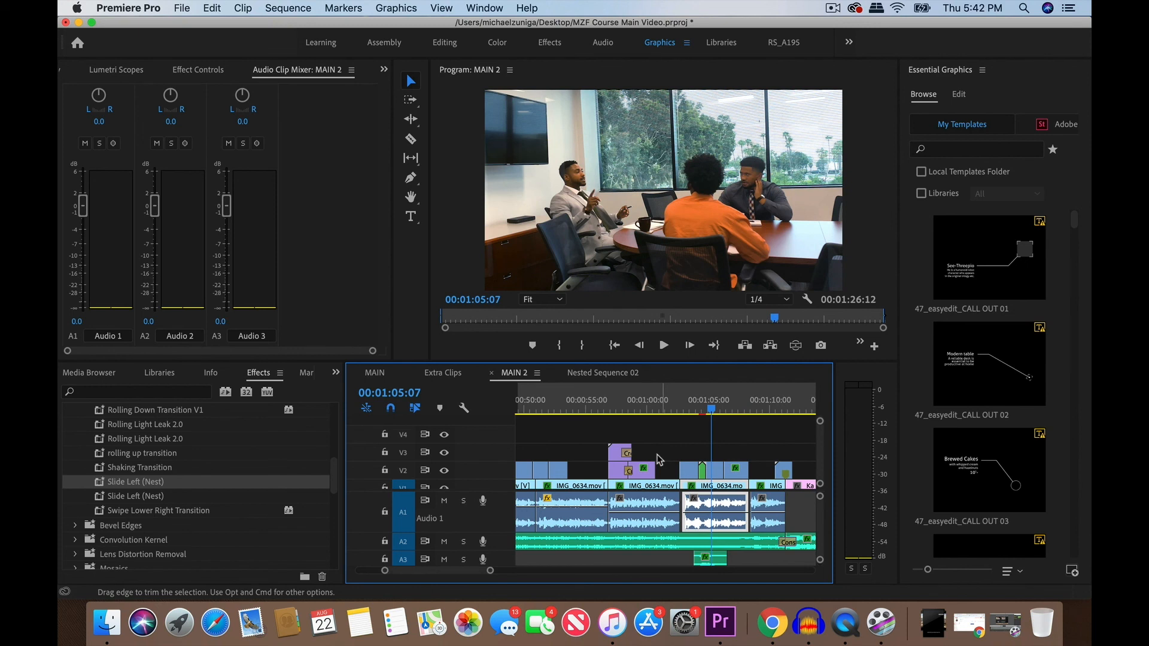
pyautogui.click(83, 206)
pyautogui.write('3')
pyautogui.press('Return')
pyautogui.click(687, 406)
pyautogui.press('space')
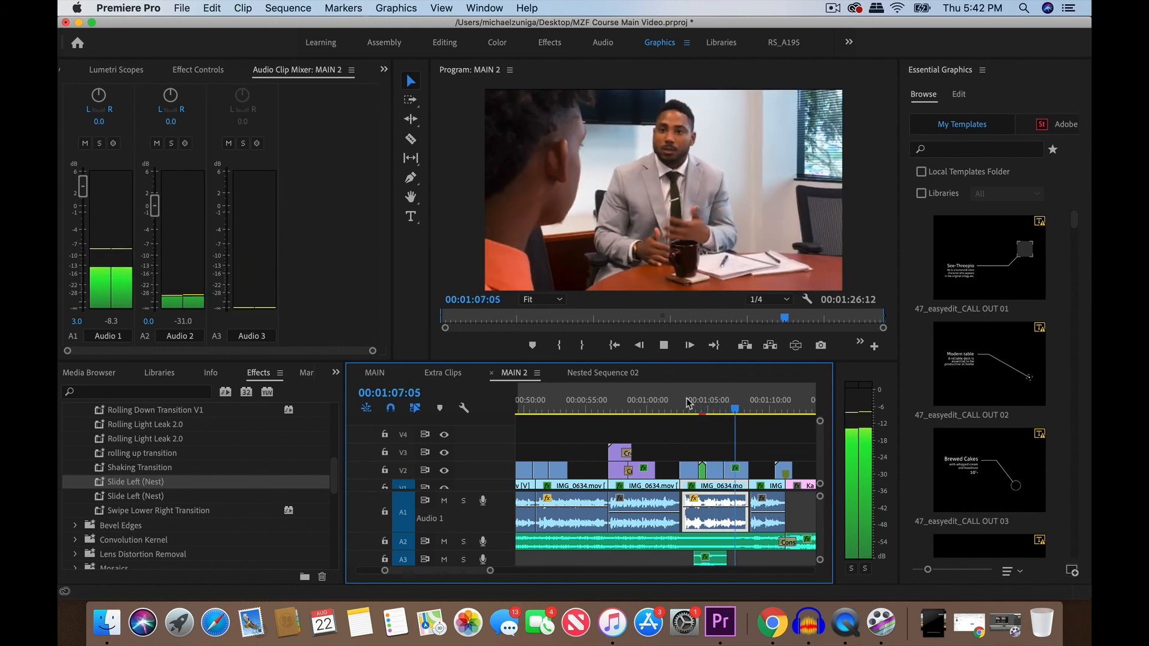
pyautogui.press('space')
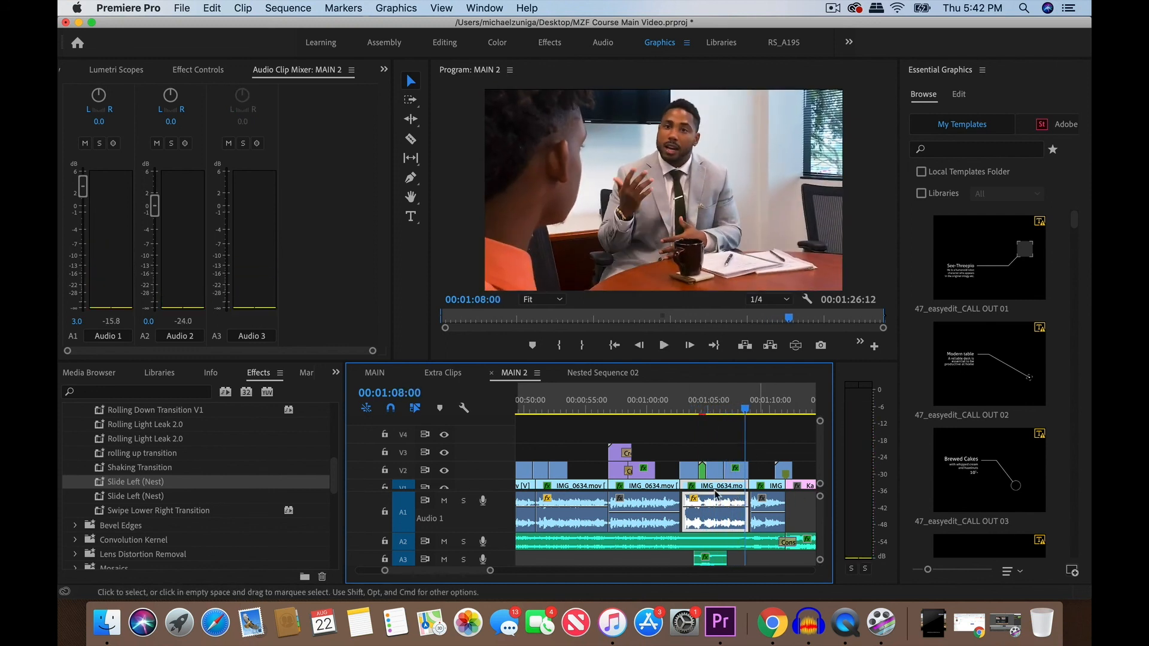
# Step: Add two volume keyframes near the end of that voice clip, raise the second, at 00:01:06:23, to about 5 dB, and replay
pyautogui.press('=')
pyautogui.press('=')
pyautogui.press('=')
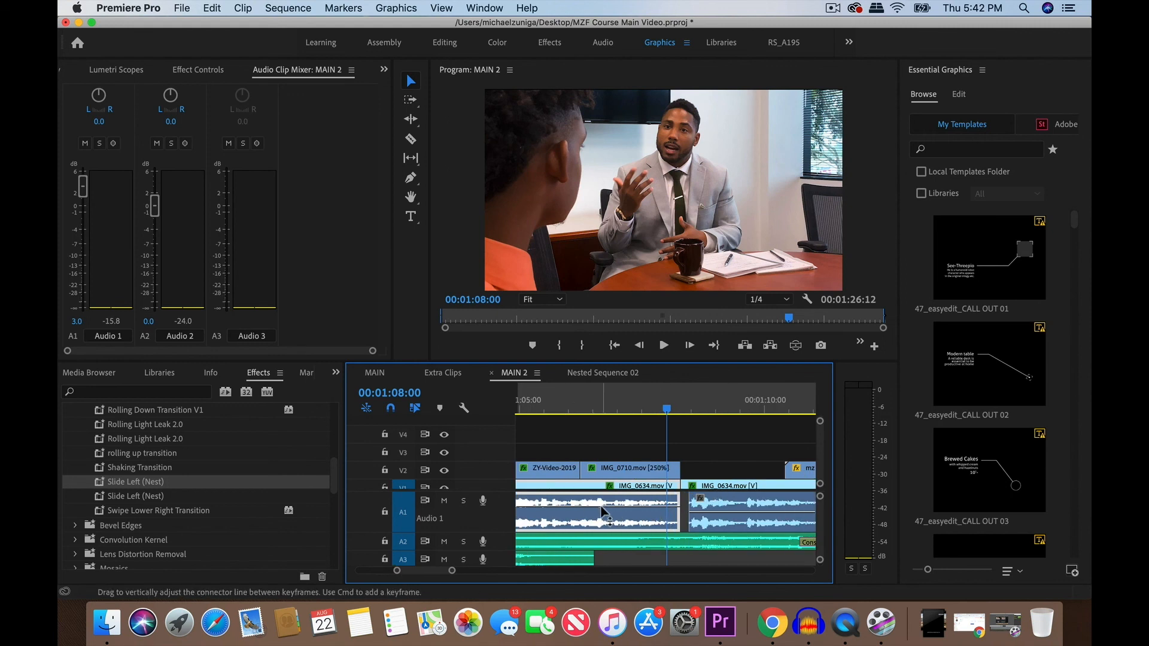
pyautogui.press('p')
pyautogui.click(602, 508)
pyautogui.click(615, 507)
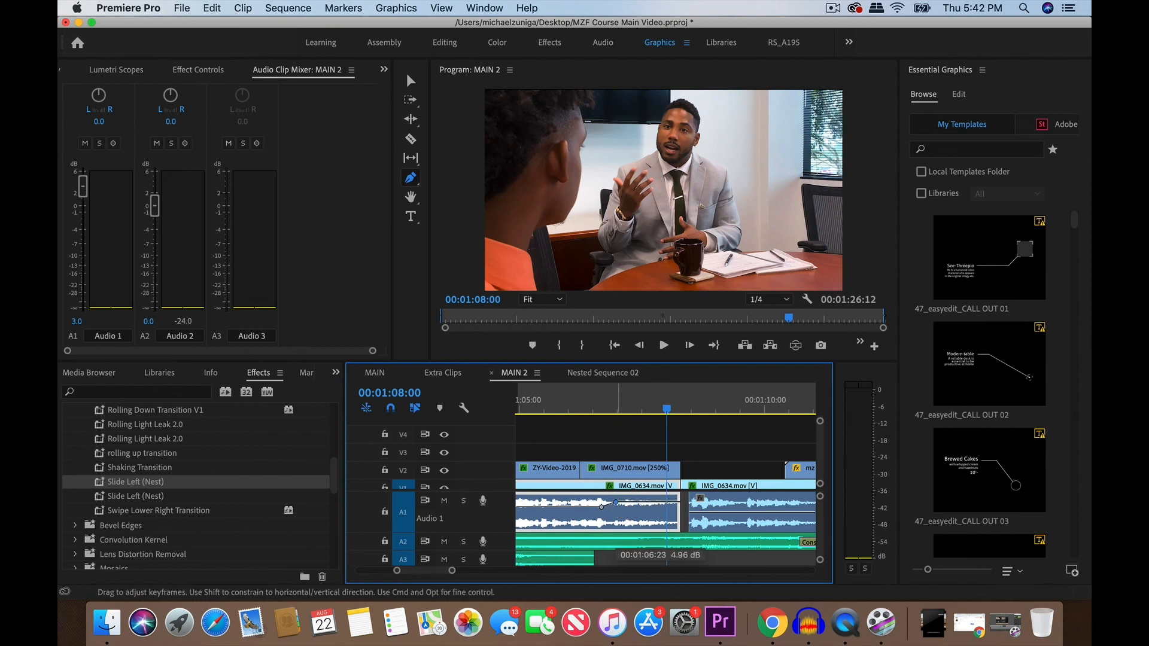
pyautogui.click(579, 404)
pyautogui.press('space')
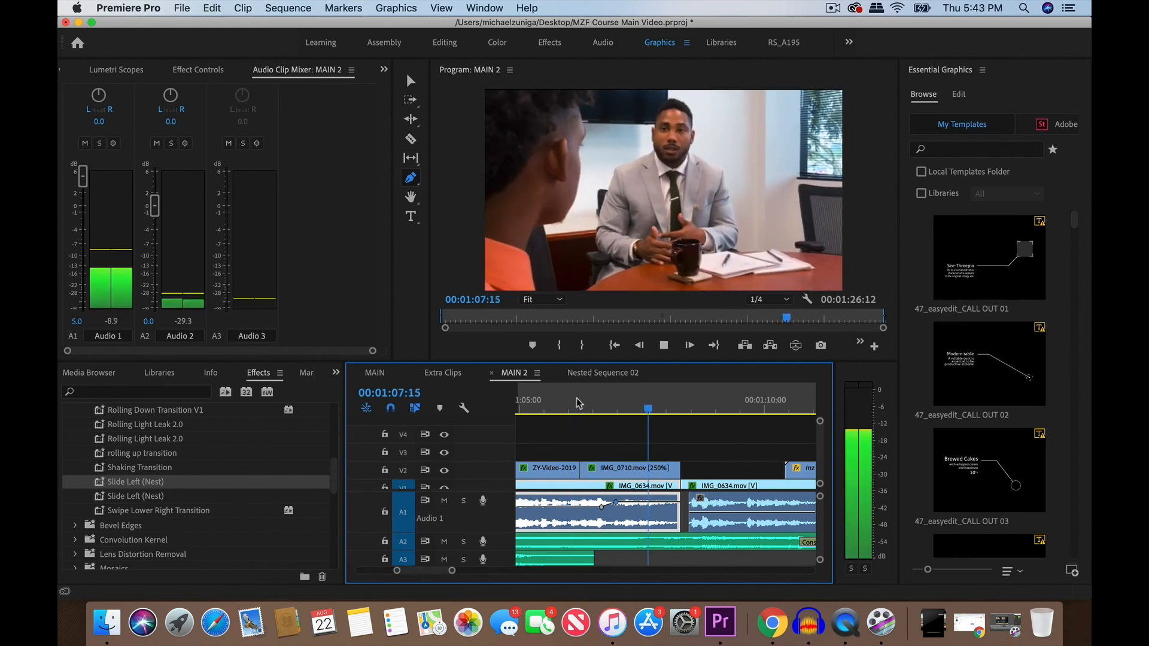
pyautogui.press('space')
# Step: Raise the second volume keyframe near 00:01:06:23 to about 6 dB and replay from 00:01:06:06
pyautogui.moveTo(616, 504); pyautogui.dragTo(616, 498)
pyautogui.click(583, 403)
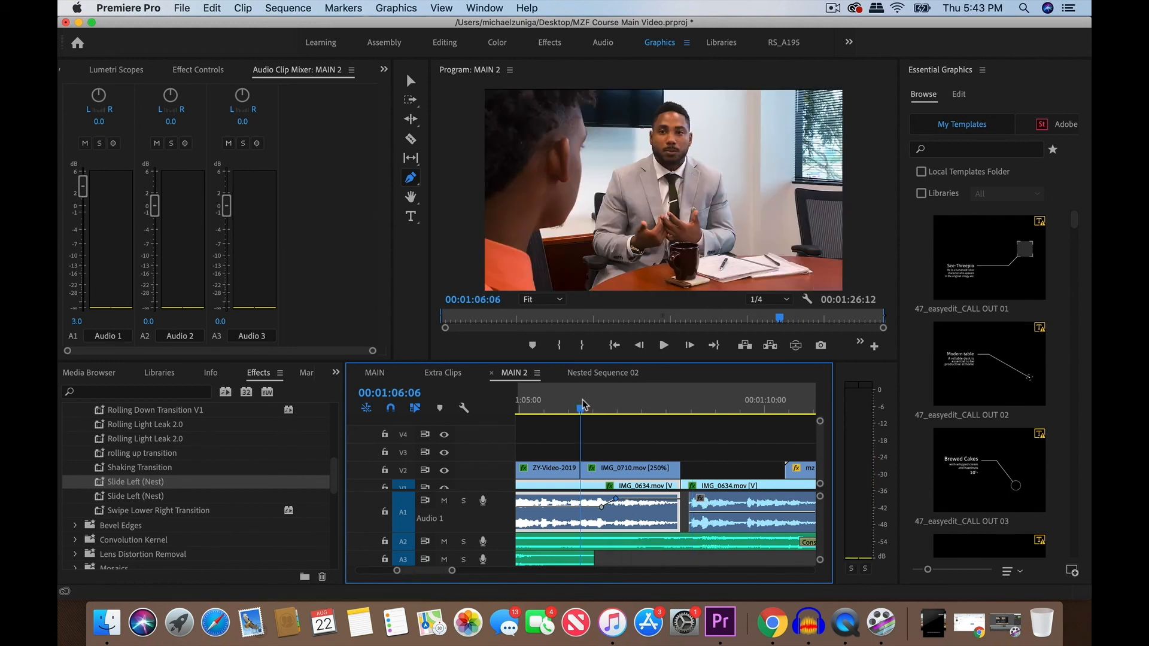
pyautogui.press('space')
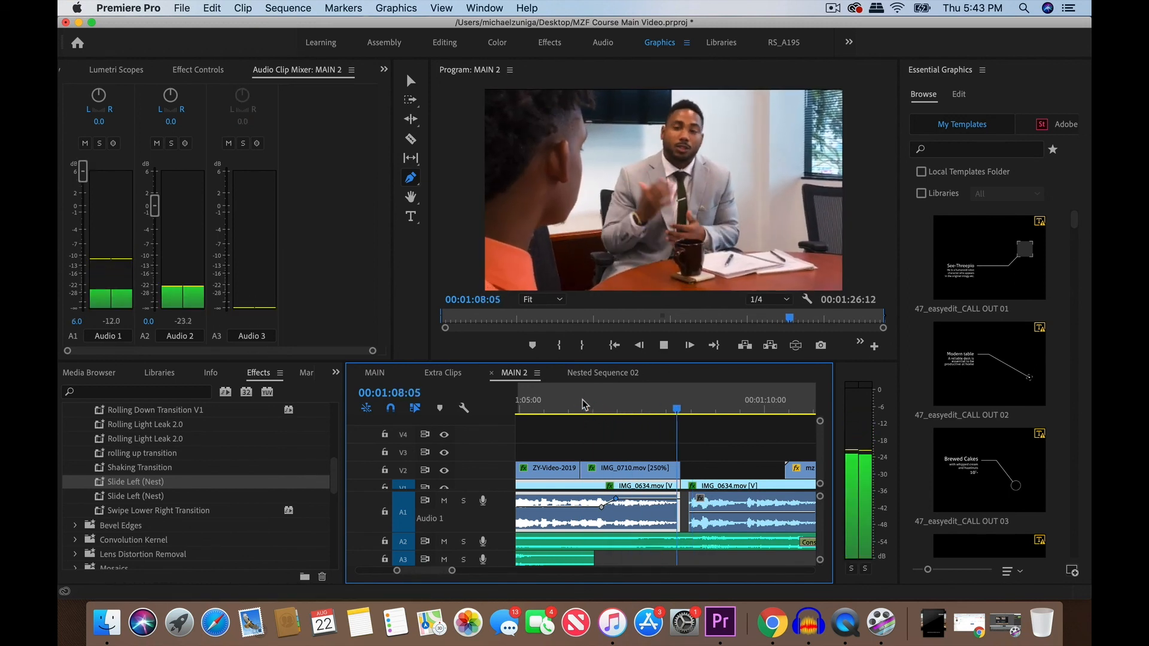
pyautogui.press('-')
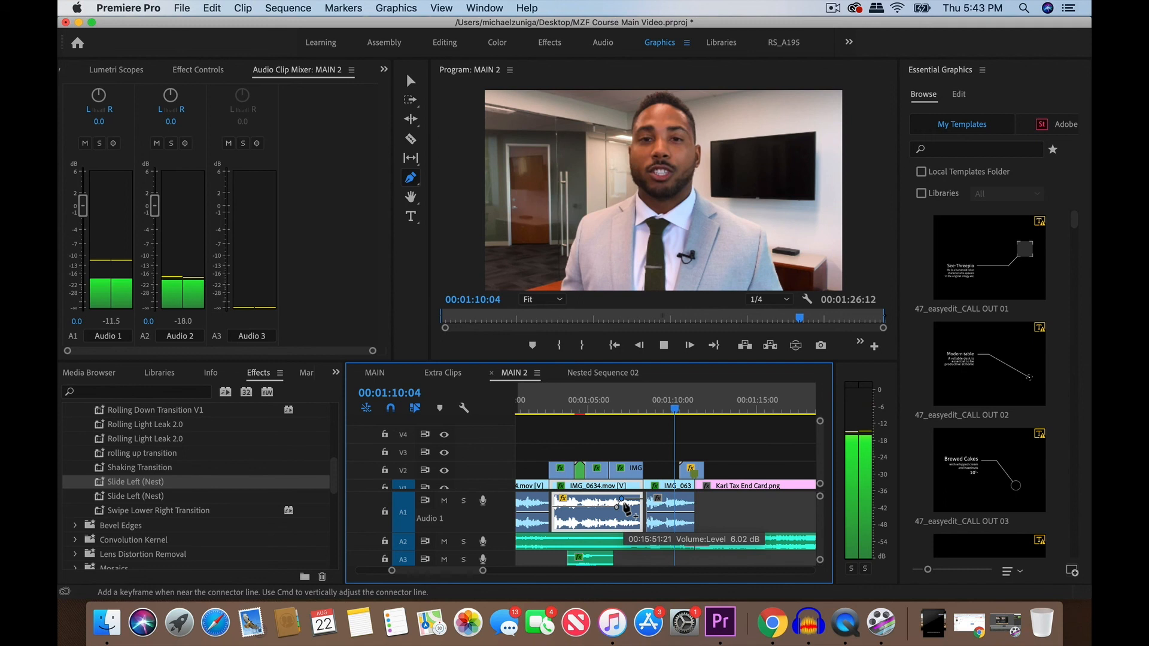
pyautogui.press('space')
# Step: Set the last A1 voice clip, at 00:01:09:18, to 3 dB and replay it up to 00:01:10:21
pyautogui.press('v')
pyautogui.click(675, 496)
pyautogui.click(668, 403)
pyautogui.click(77, 320)
pyautogui.write('3')
pyautogui.press('Return')
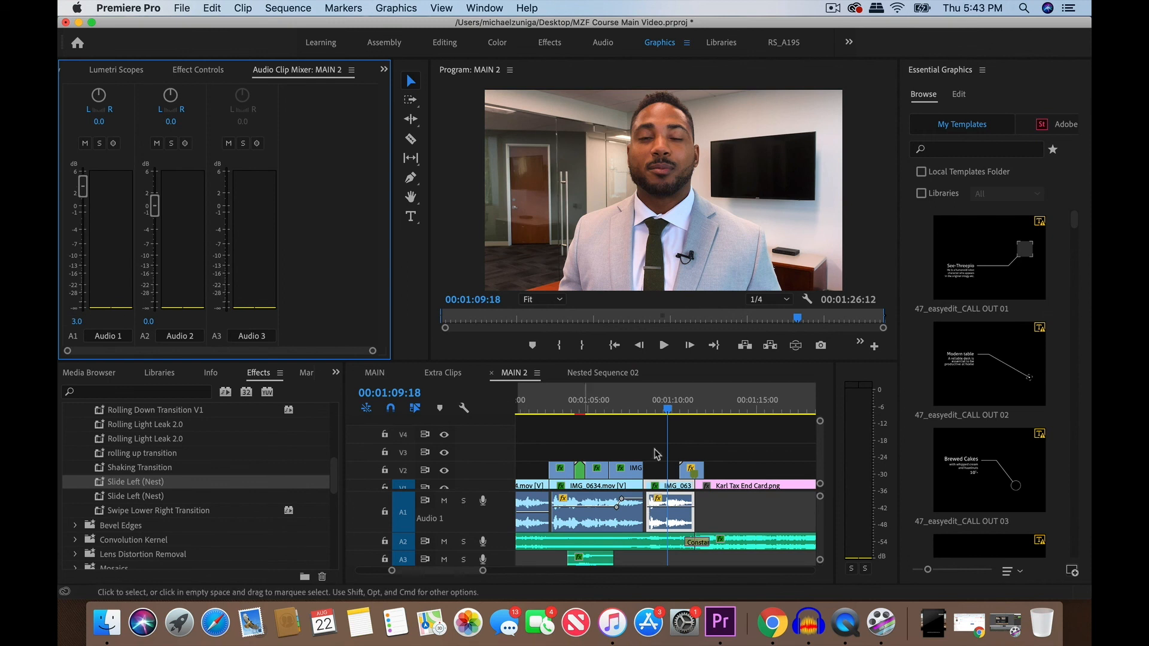
pyautogui.click(648, 398)
pyautogui.press('space')
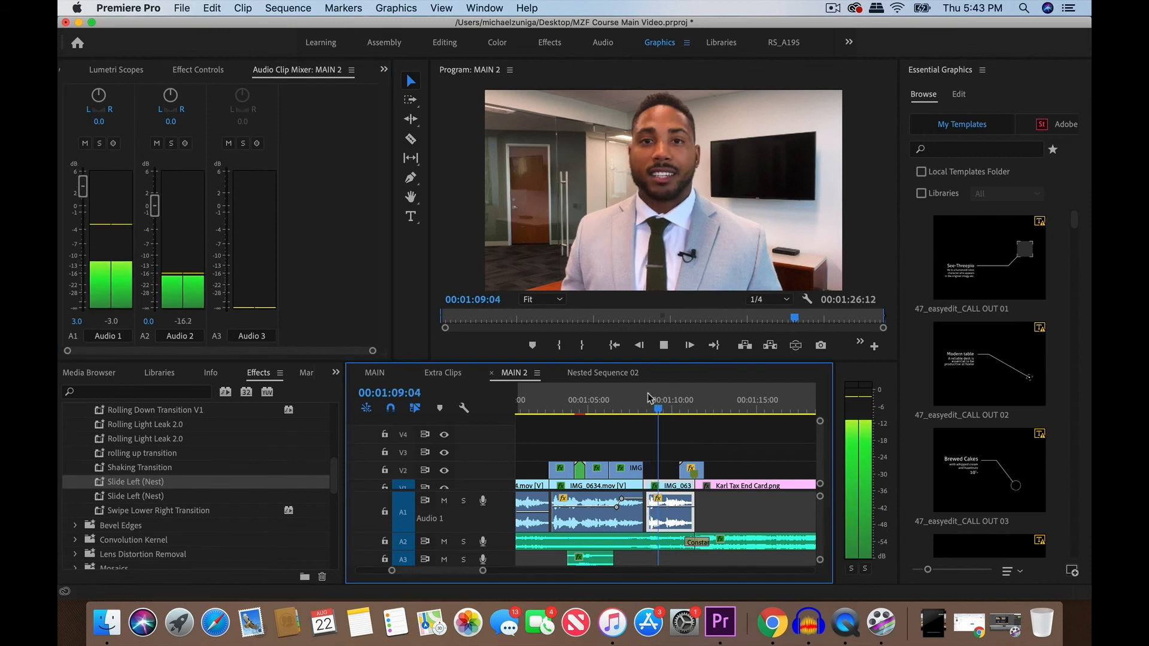
pyautogui.press('space')
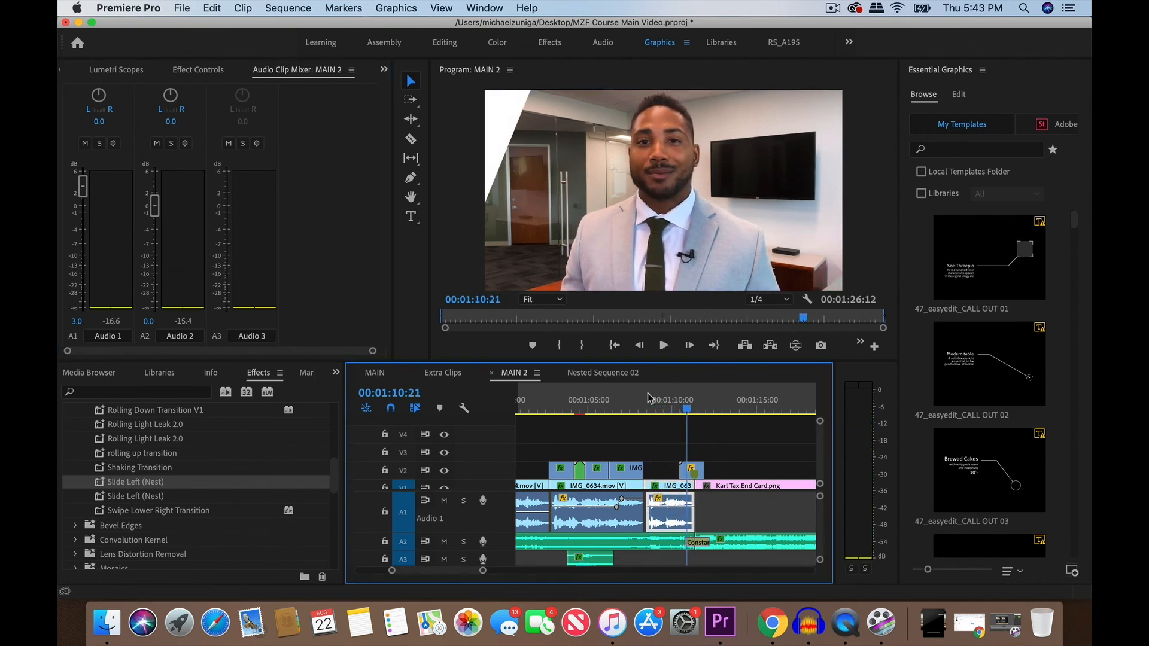
# Step: Add two volume keyframes to the last A1 voice clip, raise the second, at 00:01:10:06, to about 5 dB, and replay
pyautogui.press('=')
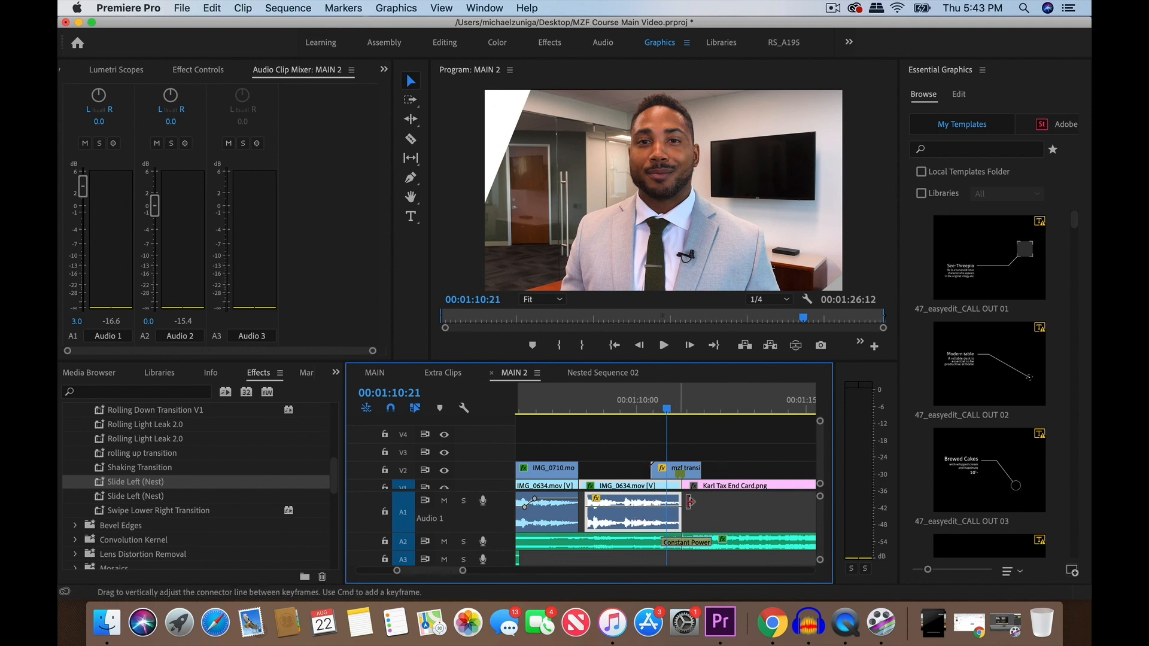
pyautogui.press('p')
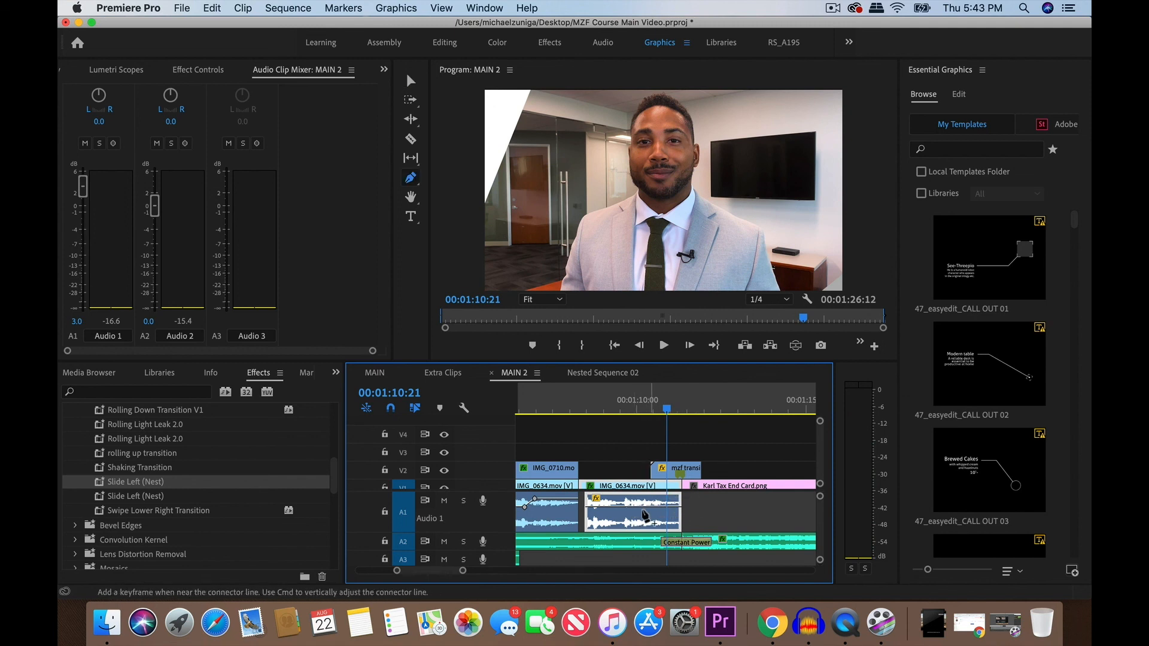
pyautogui.moveTo(634, 513); pyautogui.dragTo(633, 508)
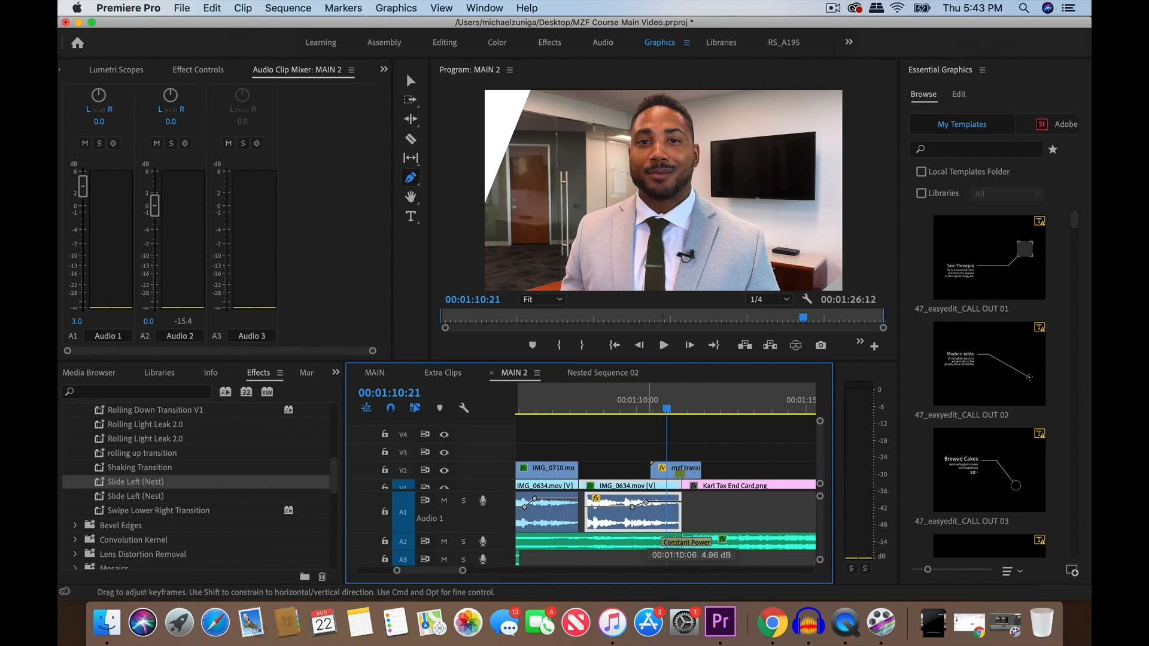
pyautogui.click(580, 407)
pyautogui.press('space')
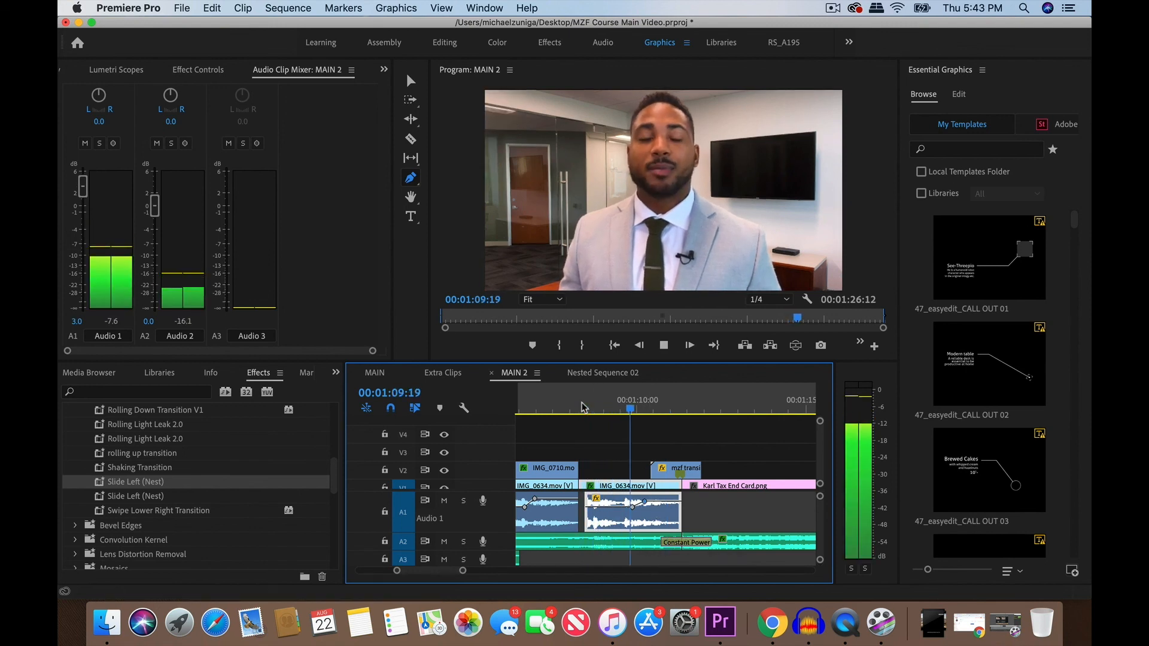
pyautogui.press('space')
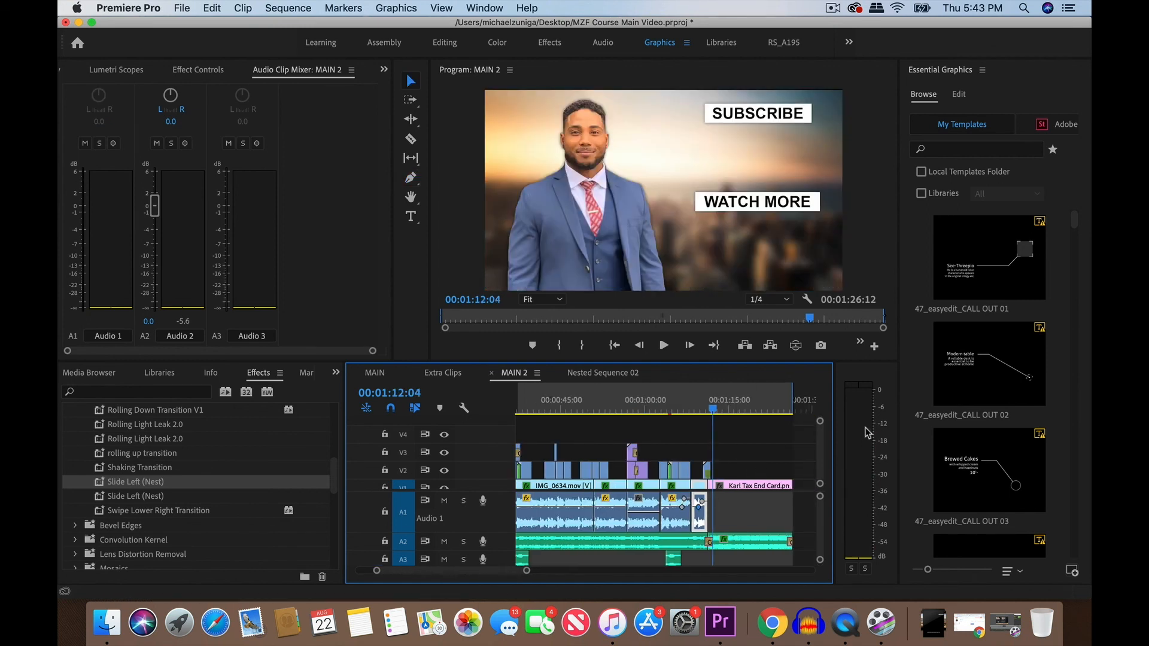
pyautogui.scroll(2, 726, 457)
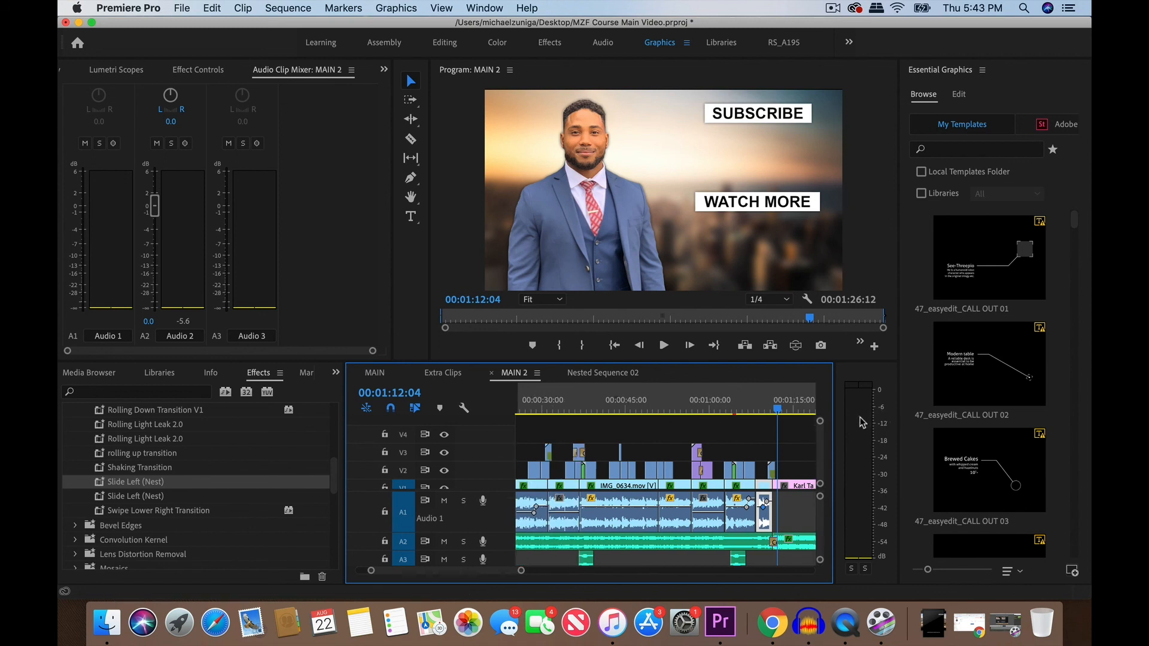